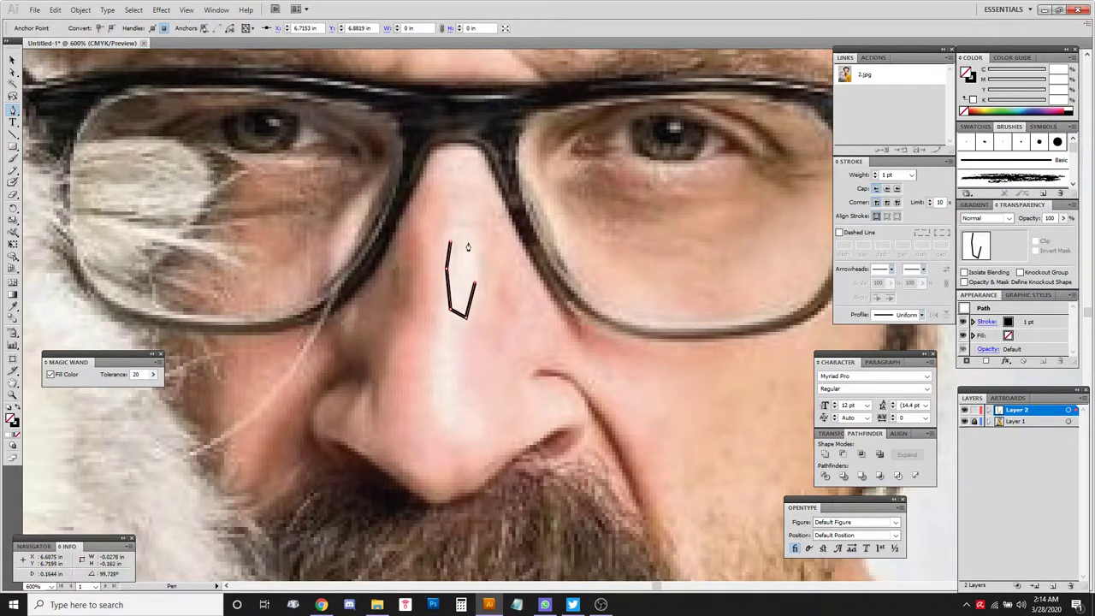
Close the upper highlight outline on the nose bridge and trace a second closed highlight shape down the nose ridge below it.
click(465, 248)
click(450, 243)
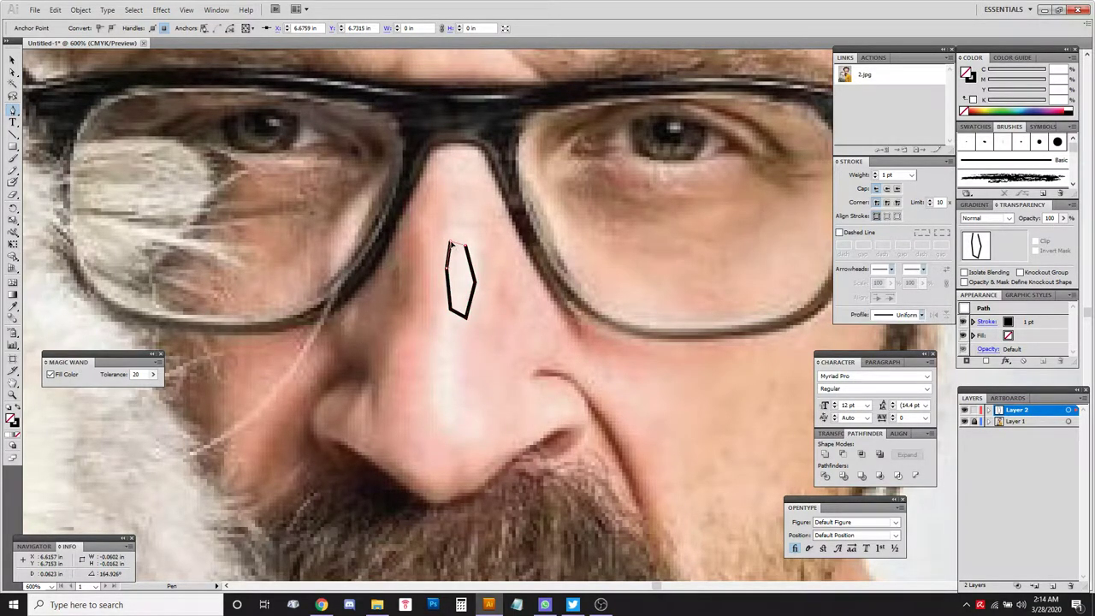
click(445, 315)
click(457, 333)
click(449, 349)
click(454, 360)
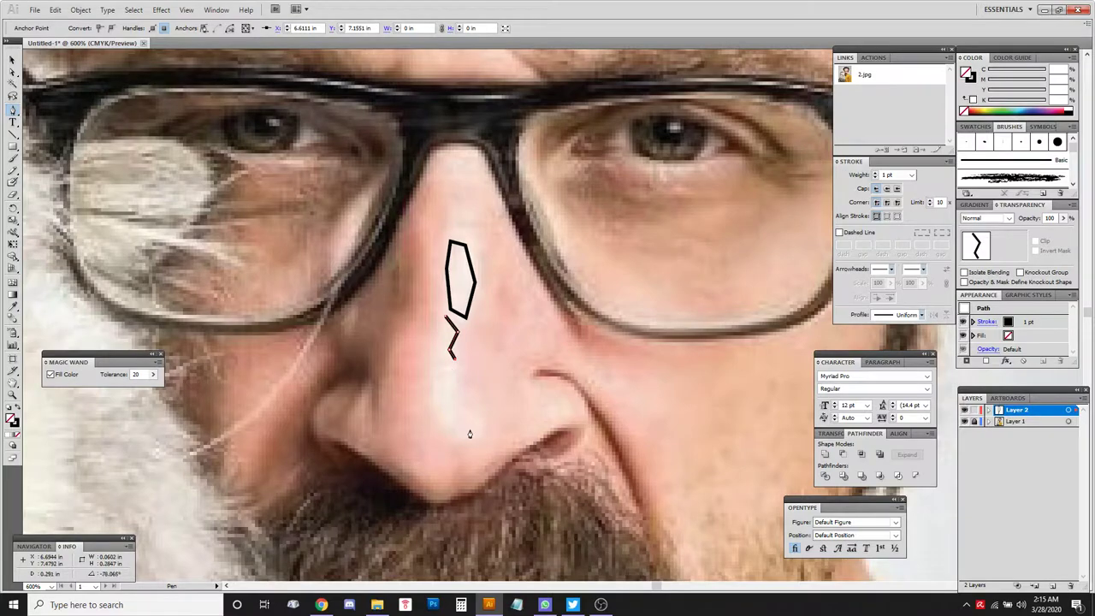
click(454, 410)
click(444, 423)
click(434, 414)
click(434, 354)
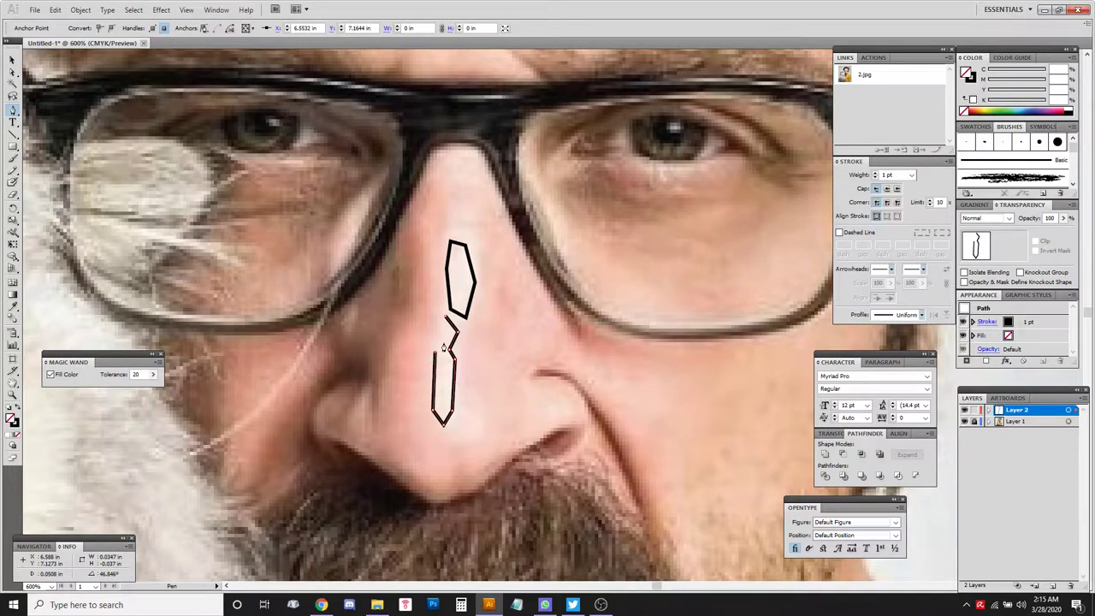
click(444, 320)
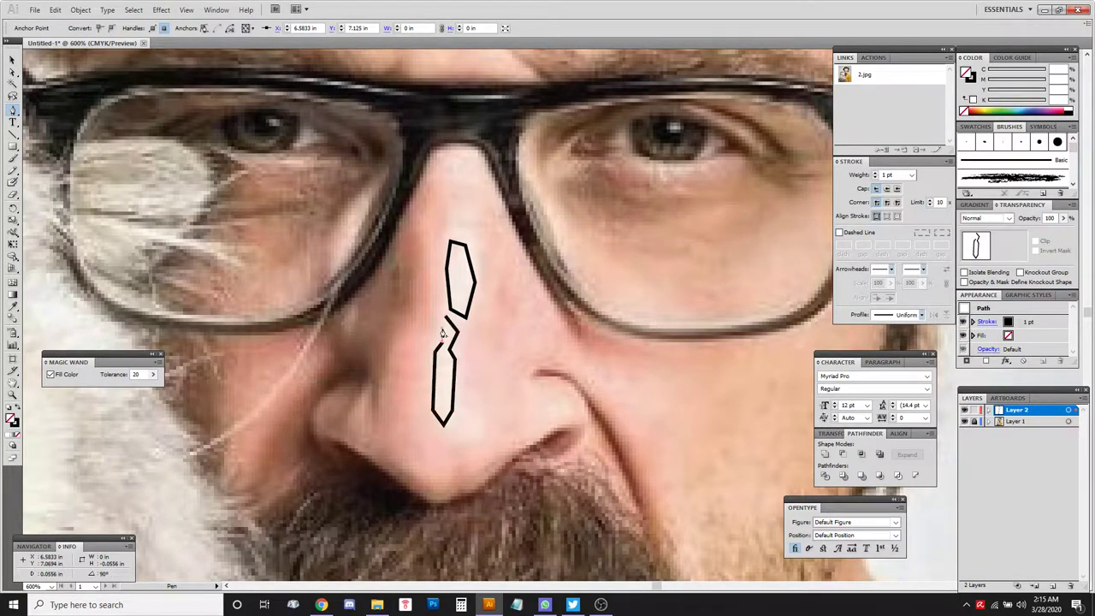
click(445, 317)
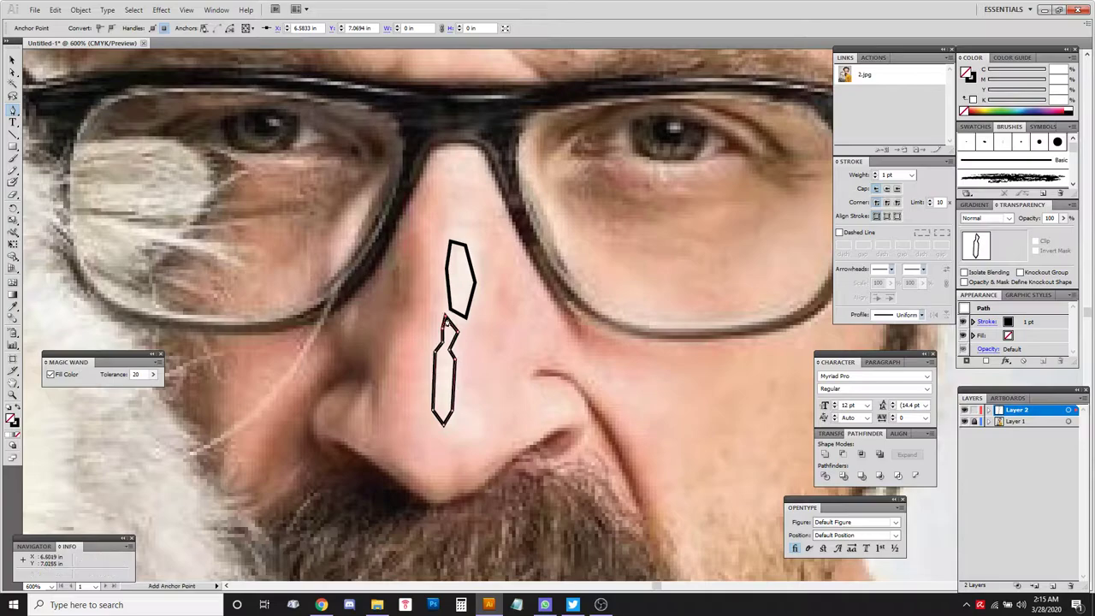
Refine the right-hand edge of the lower nose highlight by shifting its anchor points, leaving it about 0.11 by 0.44 in, and deselect it.
drag(459, 339, 462, 331)
drag(455, 415, 456, 405)
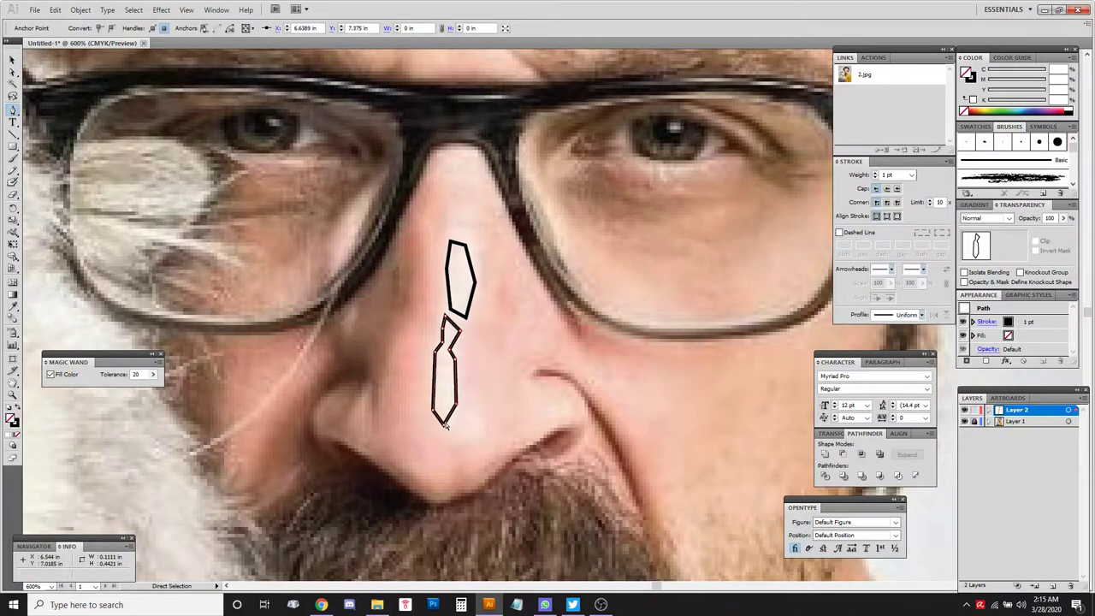
ctrl+click(497, 379)
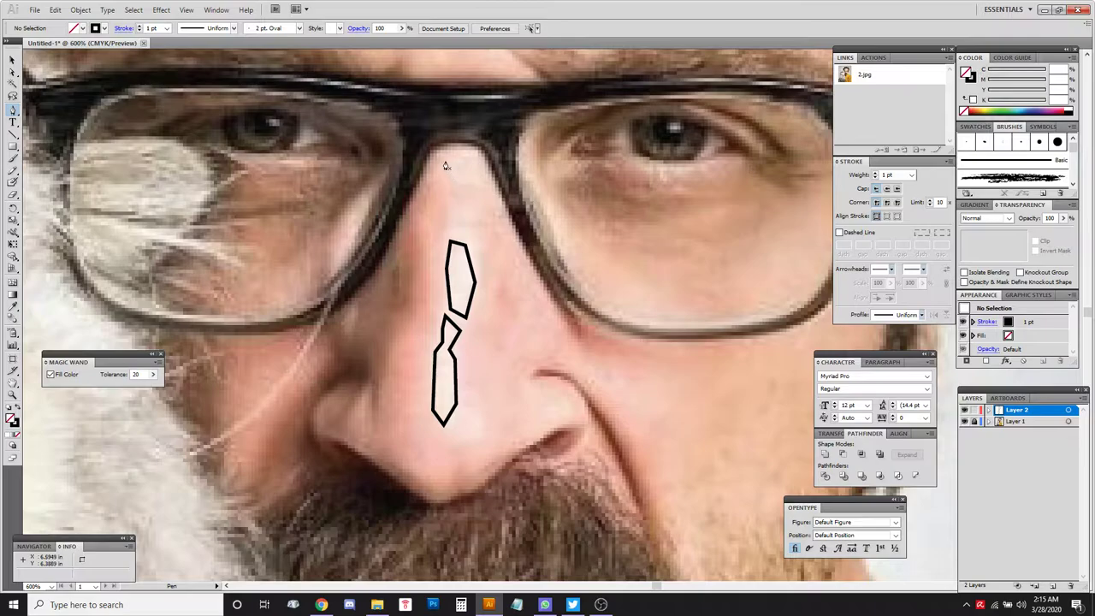
Trace a small closed highlight, about 0.14 by 0.14 in, at the top of the nose bridge and raise its lower-right corner.
drag(444, 165, 442, 180)
click(446, 189)
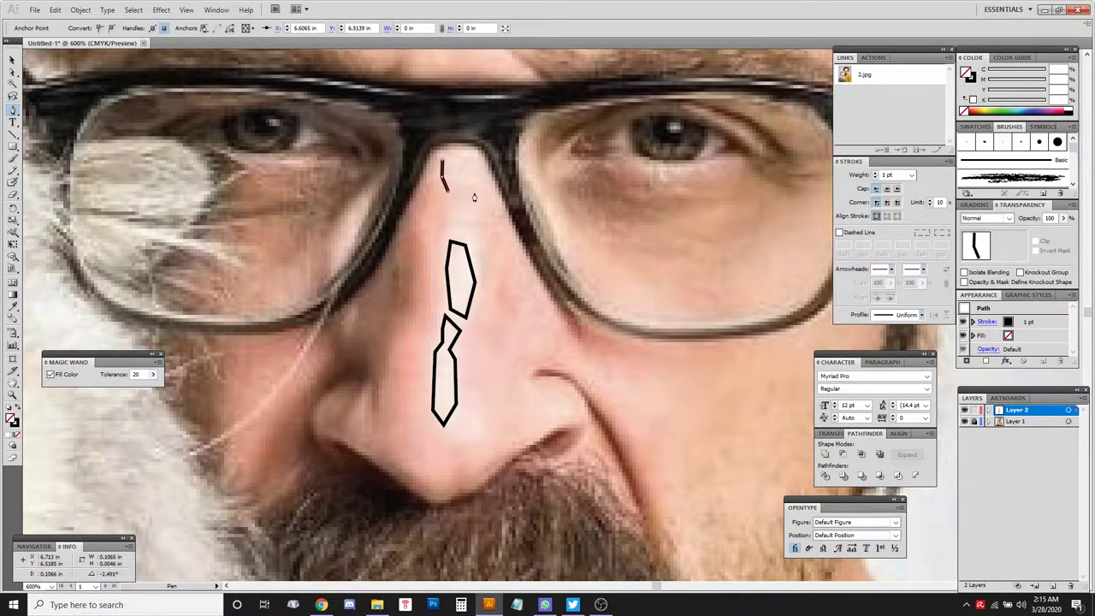
click(476, 194)
click(477, 177)
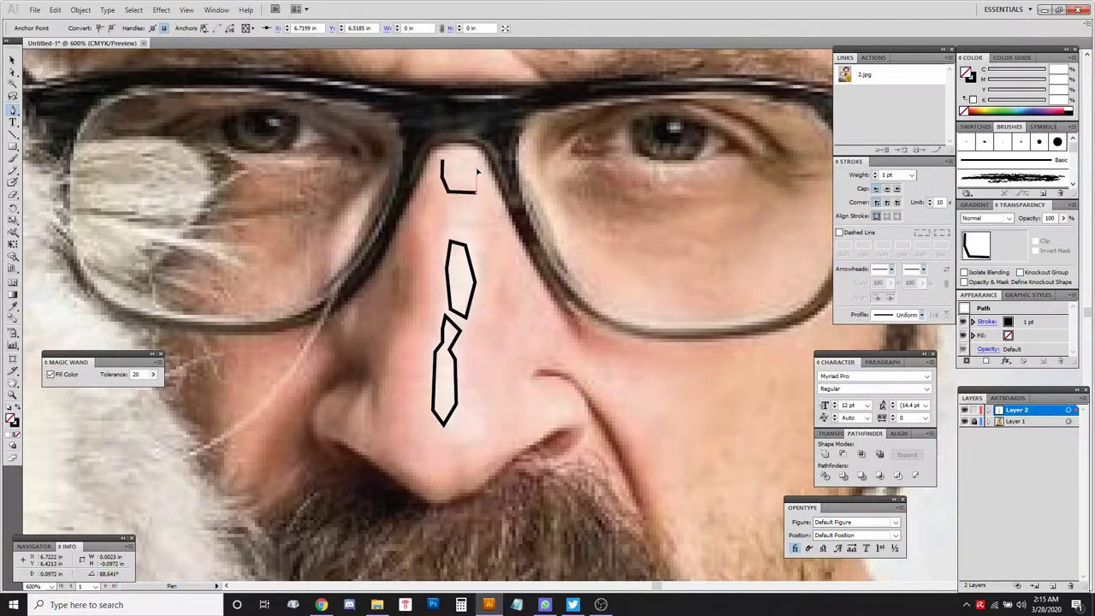
click(467, 159)
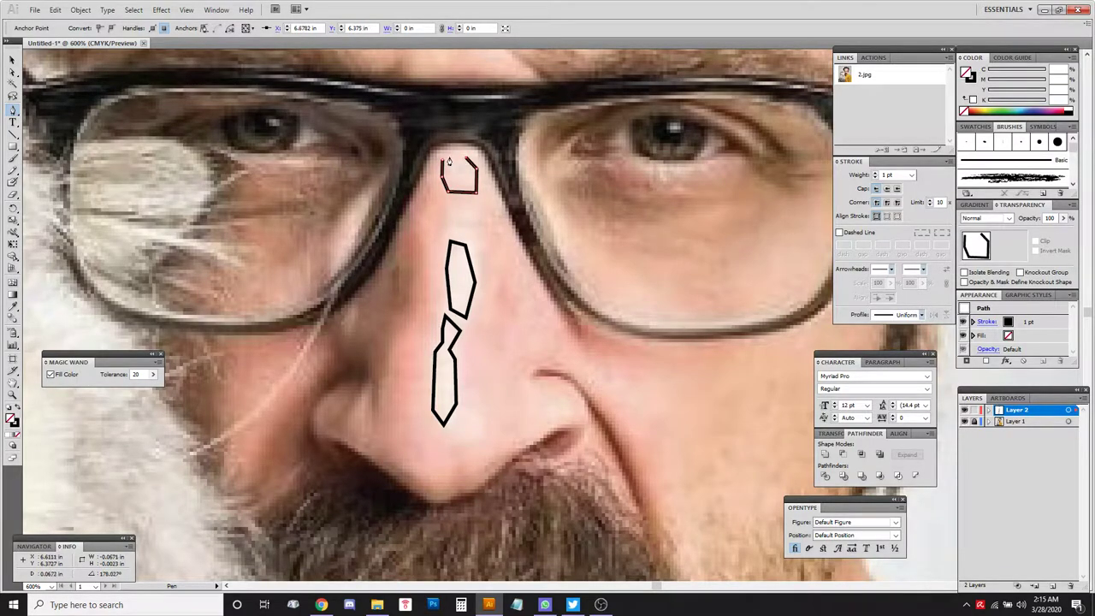
click(444, 164)
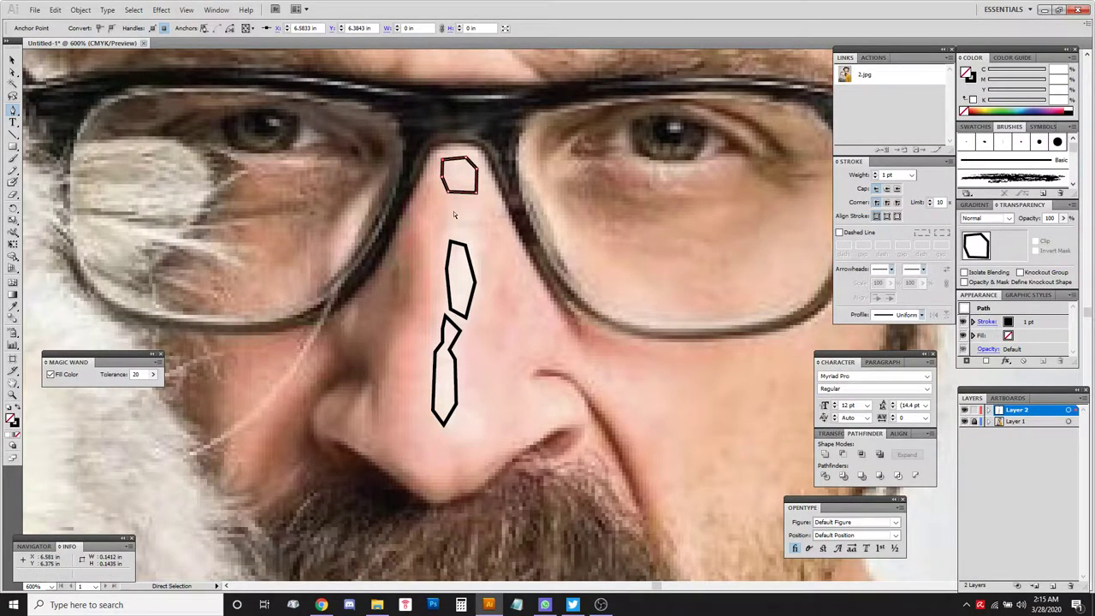
drag(469, 193, 467, 186)
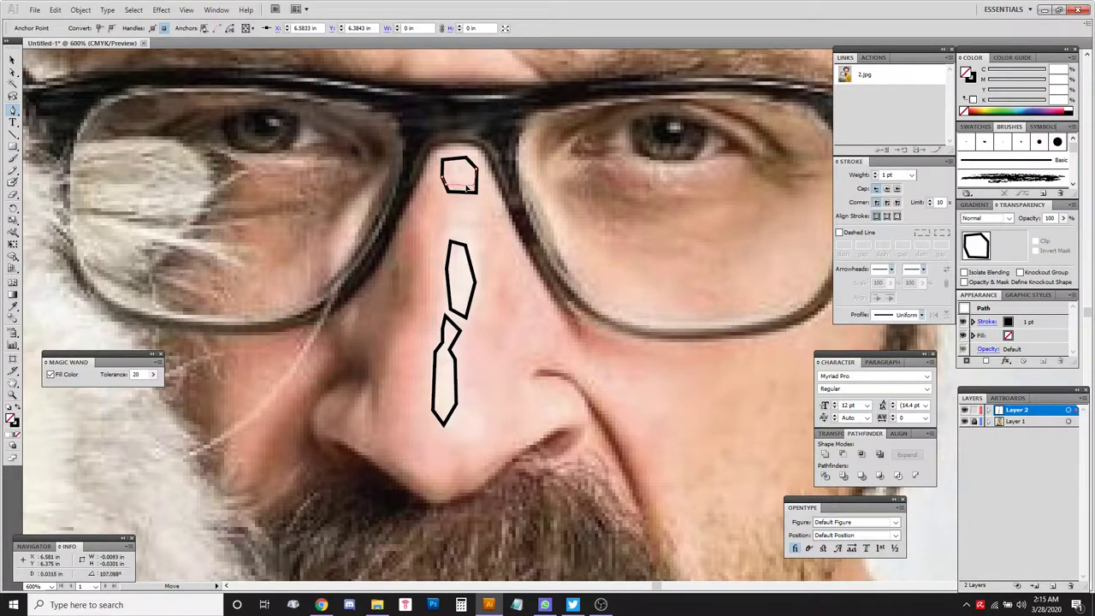
Trace the left side and bottom of a larger outline around the two highlight shapes on the nose ridge.
click(449, 227)
click(442, 242)
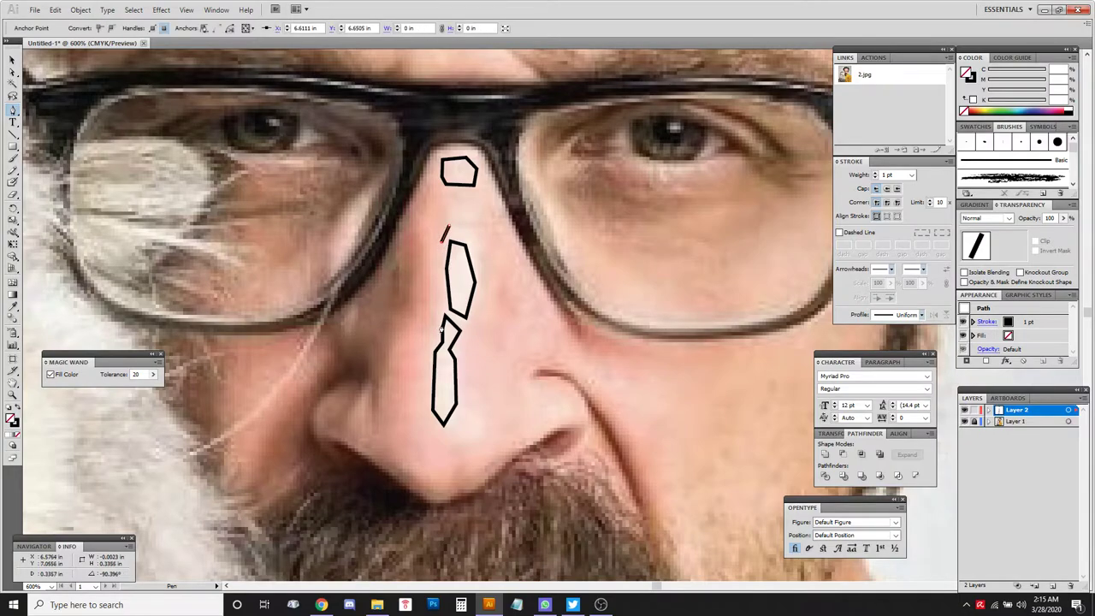
click(442, 310)
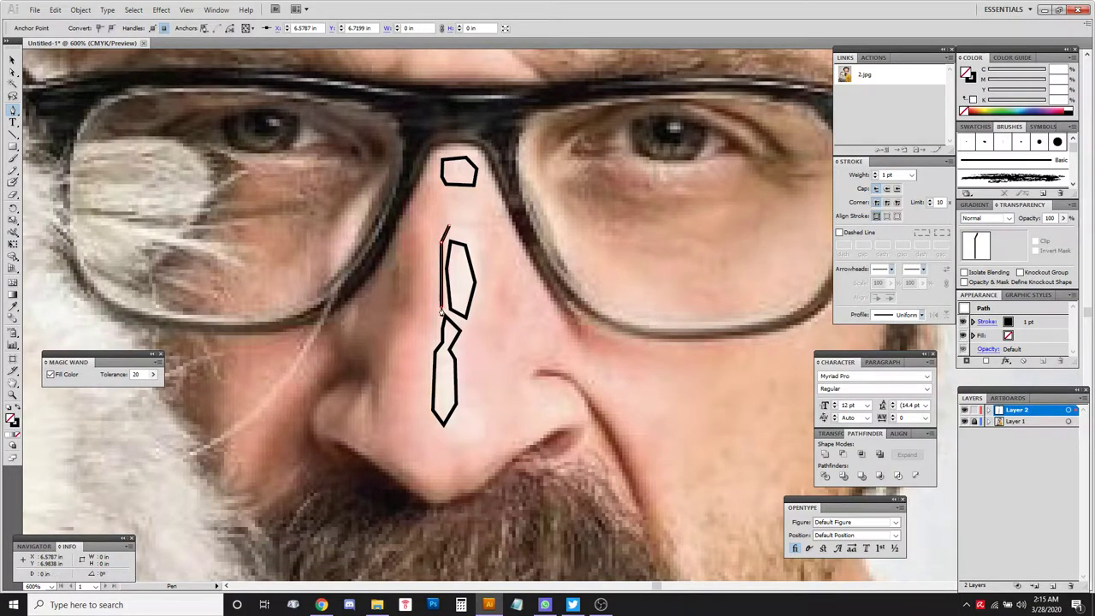
key(ctrl+z)
click(439, 309)
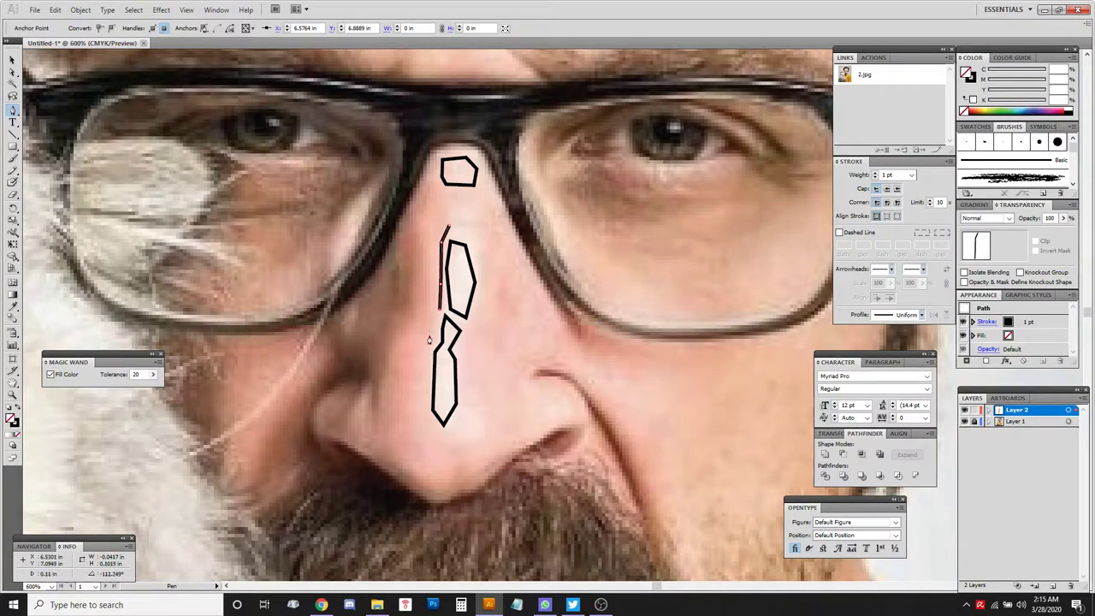
click(421, 363)
click(419, 430)
click(452, 441)
Bring the surrounding outline up the right side of the nose highlights, close it above them, and deselect it.
click(478, 418)
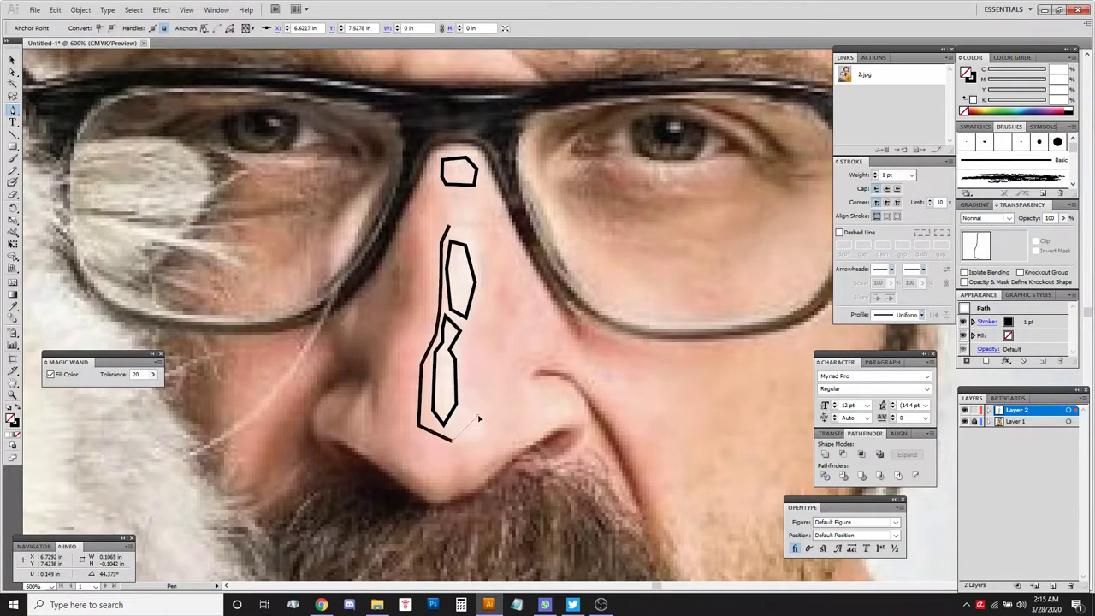
key(ctrl+z)
click(466, 408)
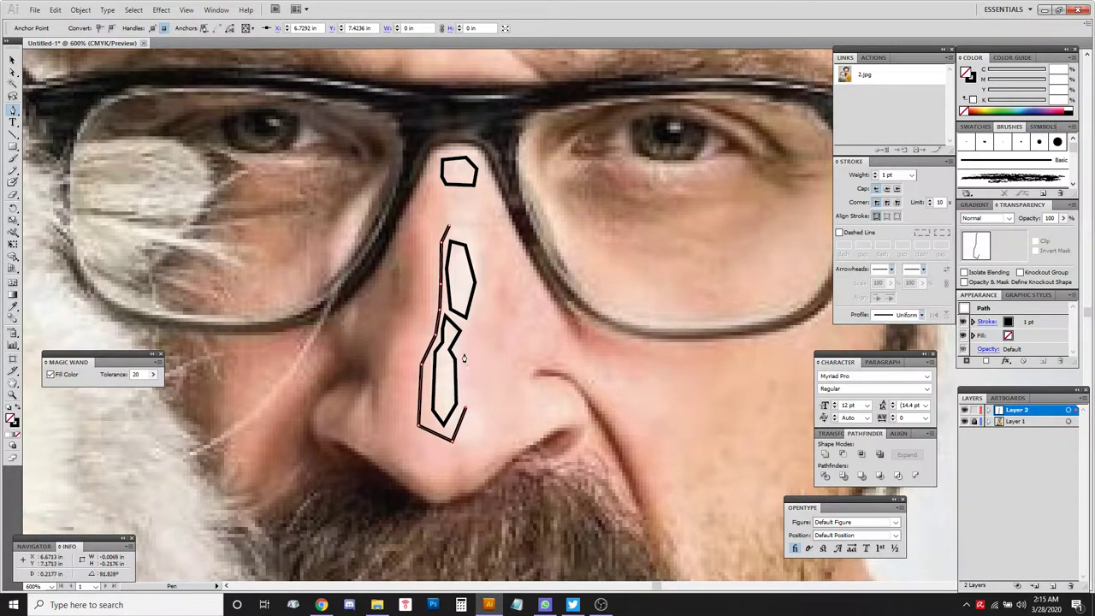
click(465, 325)
click(481, 289)
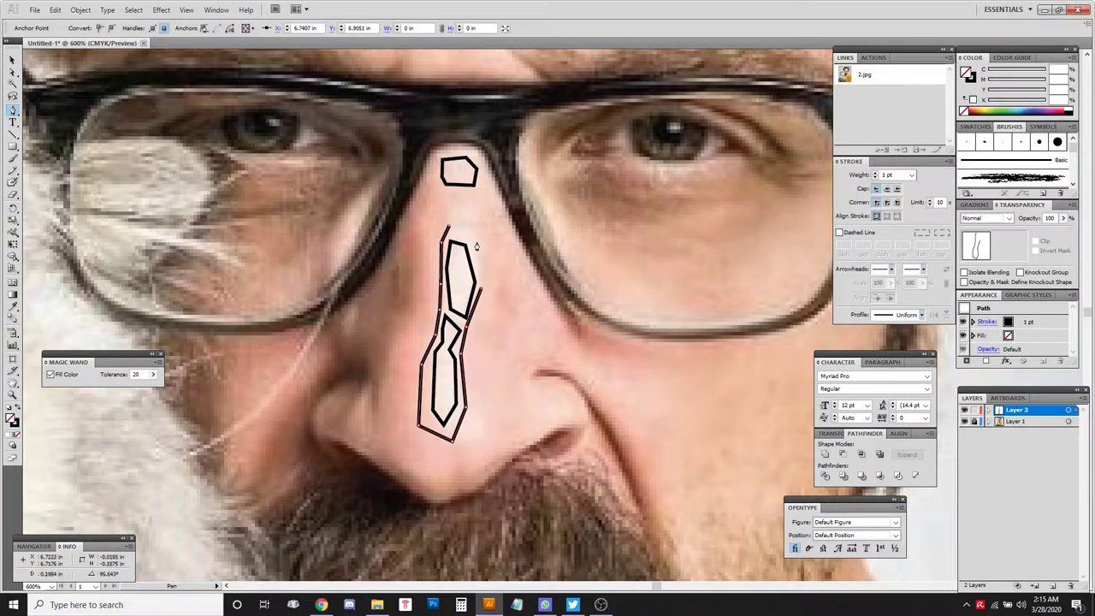
click(478, 244)
click(467, 218)
click(450, 225)
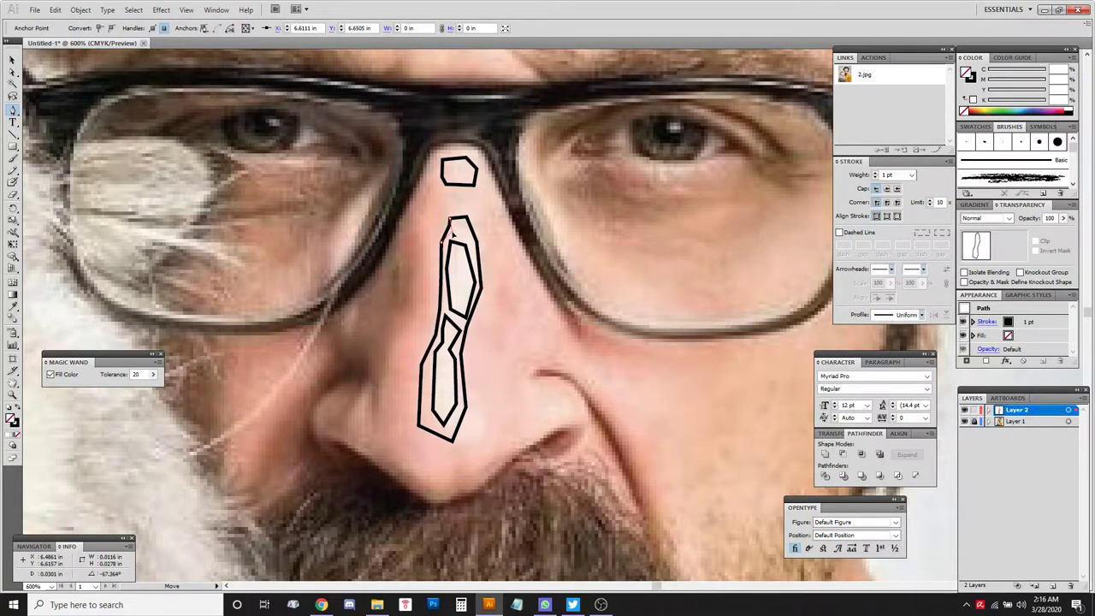
ctrl+click(472, 219)
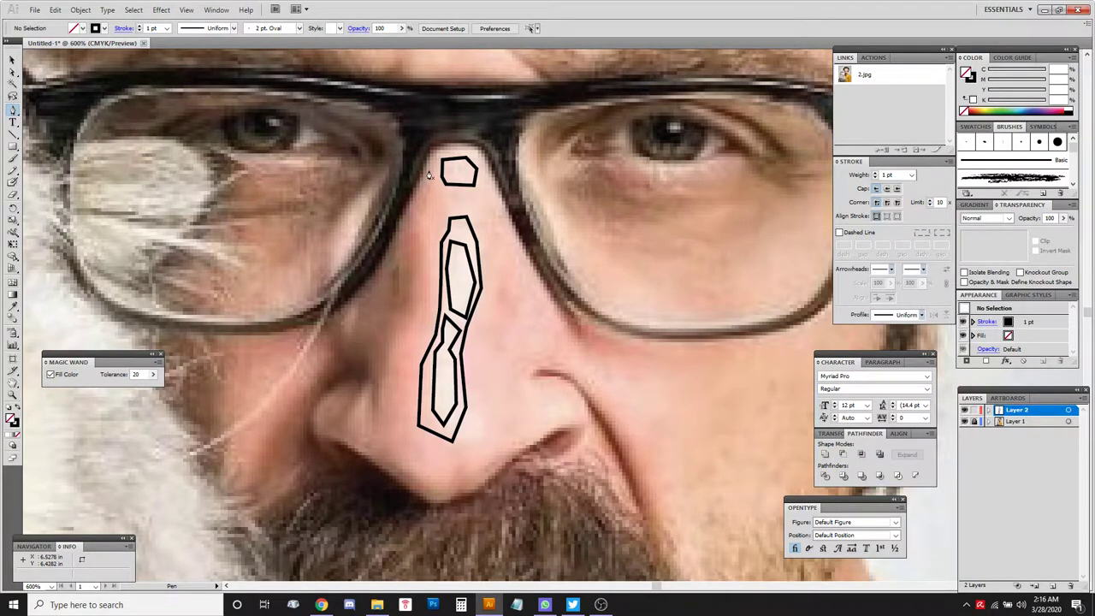
Start a new nose shading path at the glasses bridge and run it down the left side of the highlight outline.
click(431, 145)
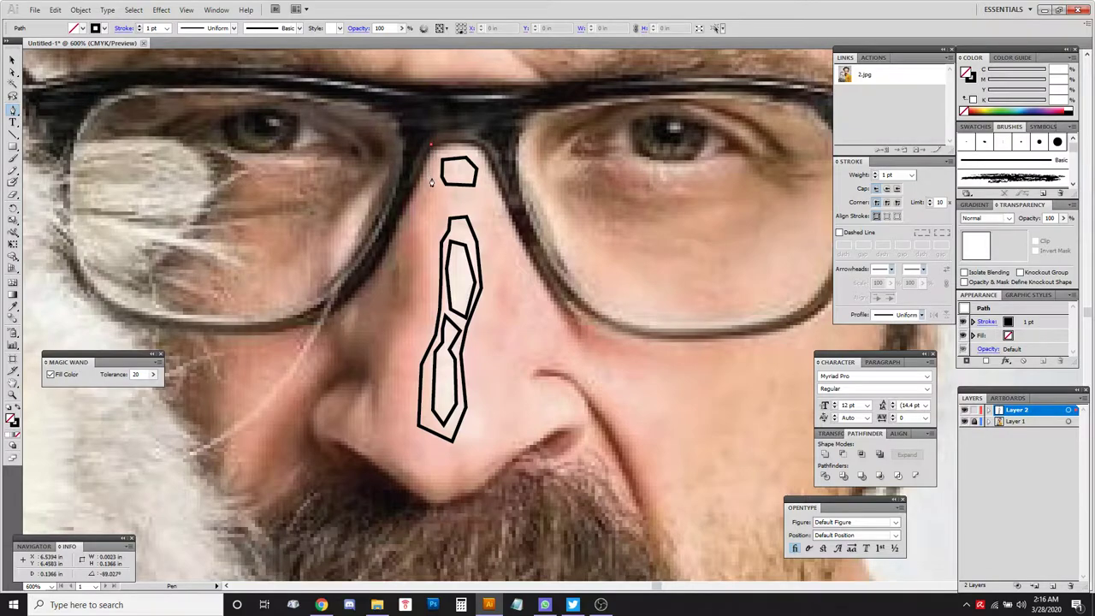
click(432, 179)
click(446, 196)
click(447, 208)
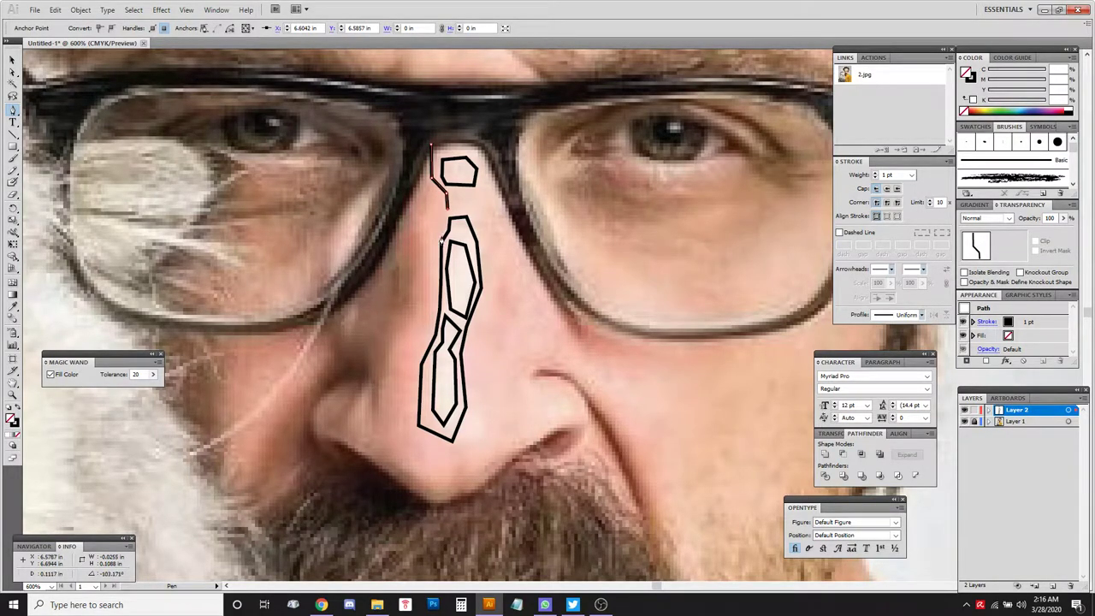
click(439, 232)
click(429, 258)
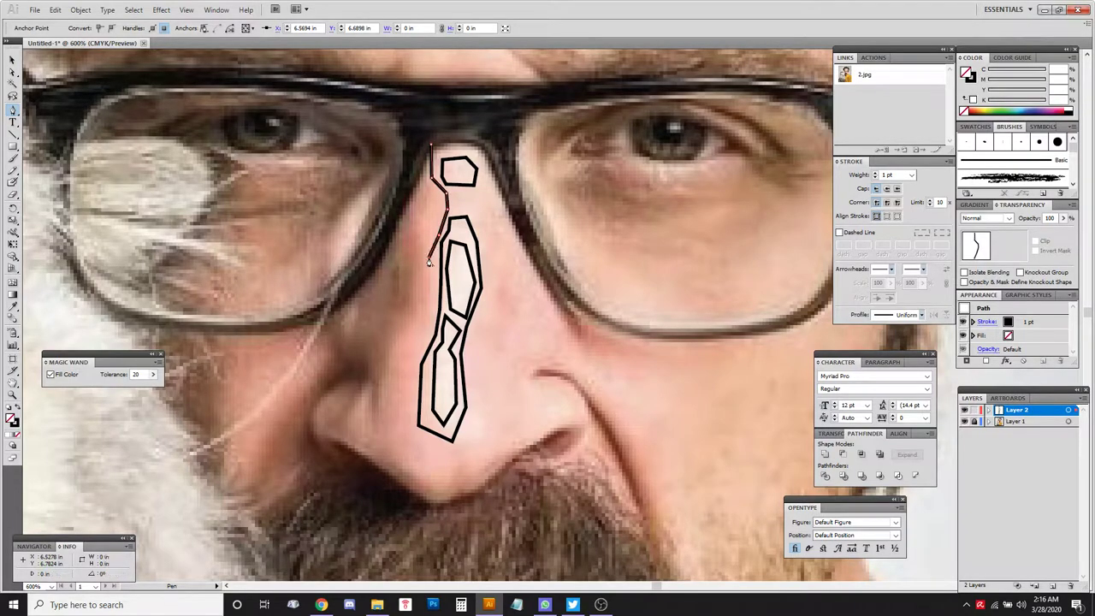
click(428, 328)
click(423, 335)
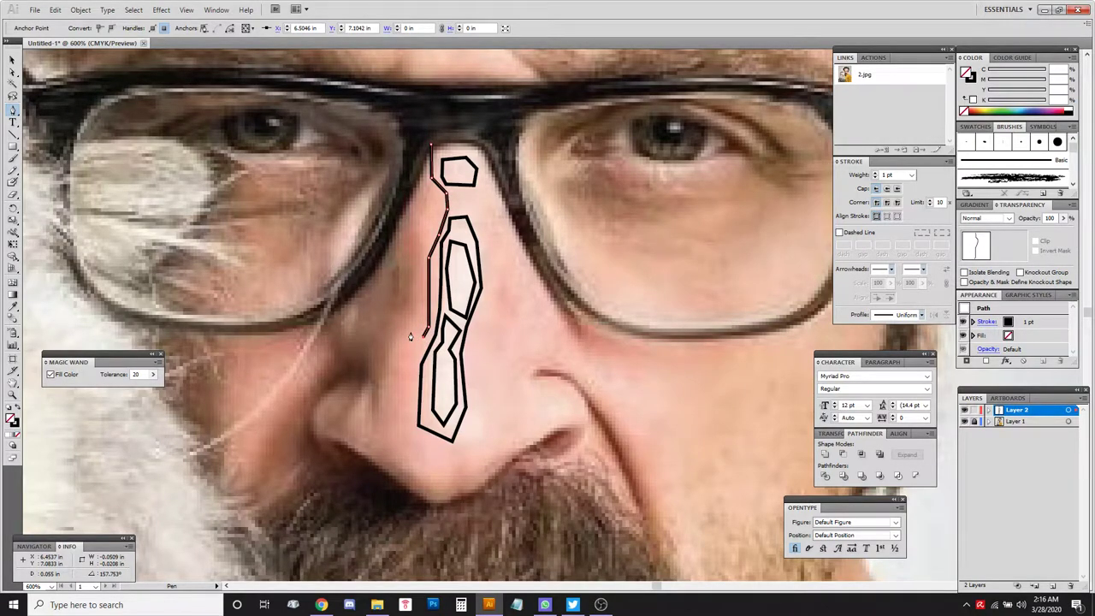
Continue the shading path to the bottom of the highlights and up their right side to the glasses frame.
click(454, 438)
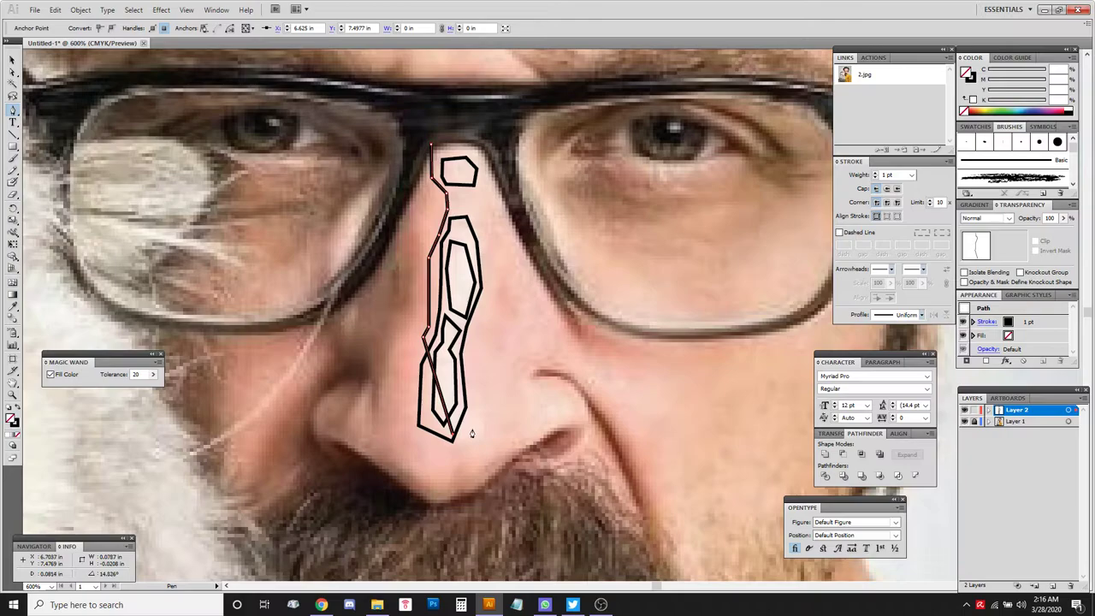
click(478, 433)
click(482, 411)
click(472, 375)
click(474, 325)
click(489, 212)
click(503, 205)
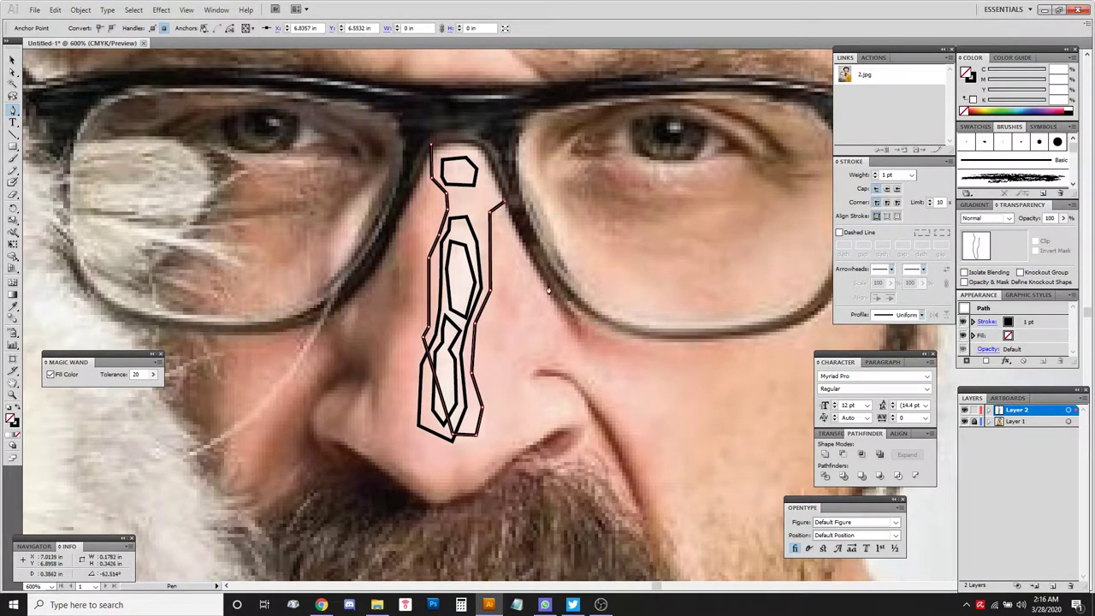
Extend the shading path down along the glasses frame, inward across the nose's right side, and down to the right nostril.
click(544, 285)
click(524, 297)
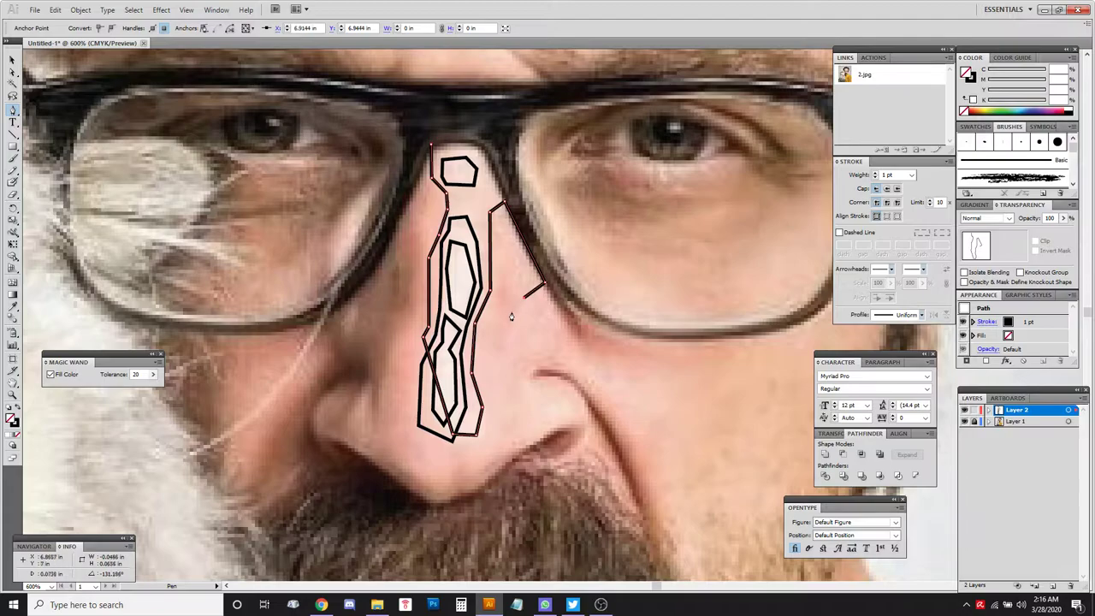
click(505, 326)
click(489, 346)
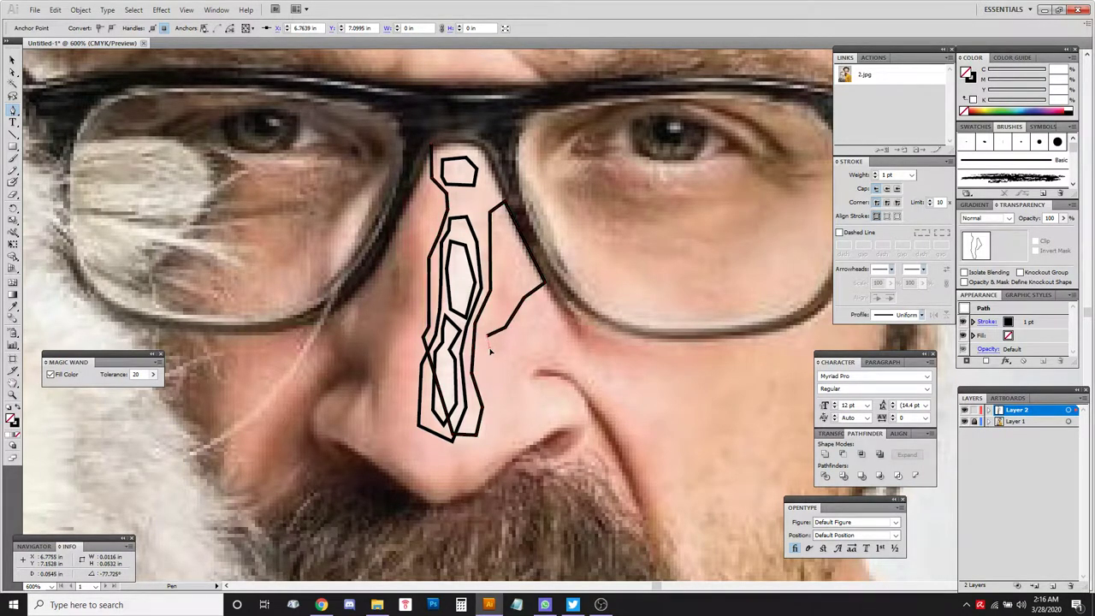
click(509, 363)
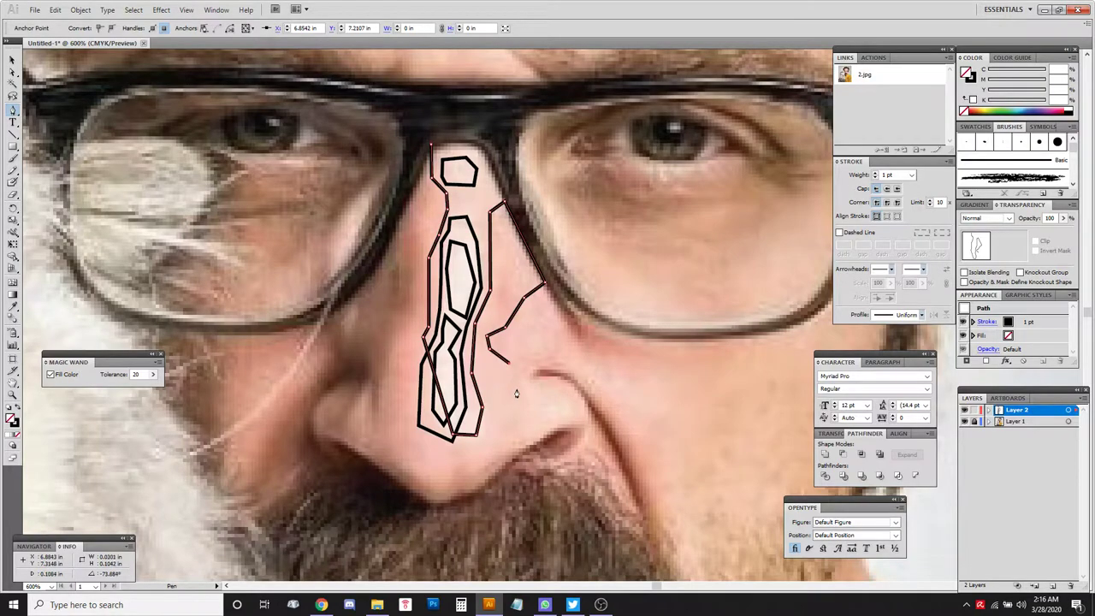
click(515, 383)
click(517, 412)
click(526, 447)
Carry the shading path under the nose tip and up the left side, close it at the glasses bridge, and deselect it.
click(481, 484)
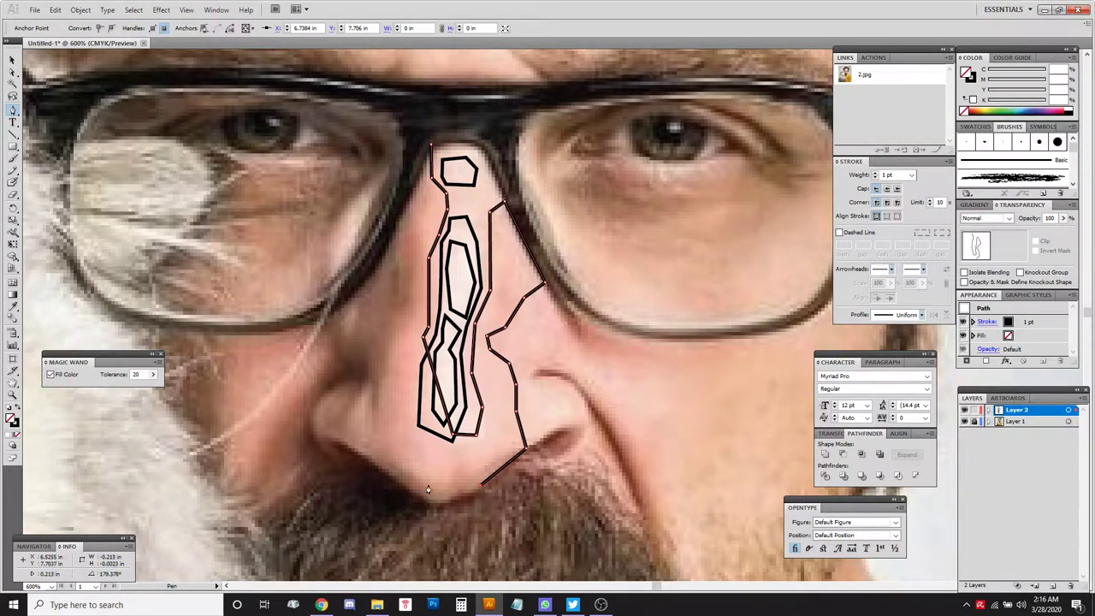
click(428, 491)
click(403, 454)
click(402, 381)
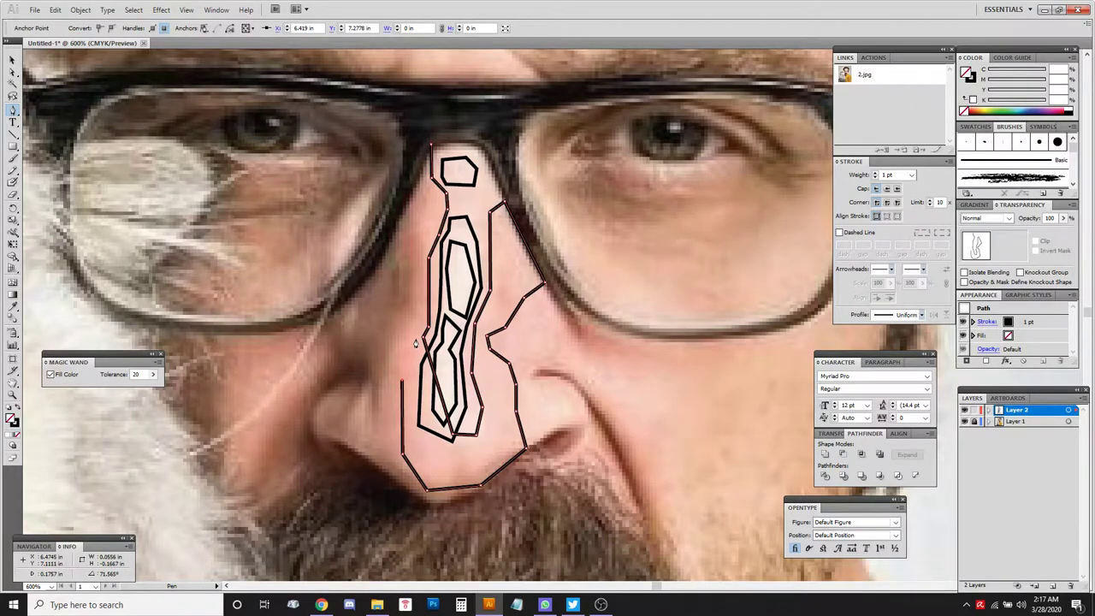
click(422, 320)
click(420, 239)
click(428, 211)
click(416, 175)
click(433, 147)
click(432, 147)
key(ctrl)
ctrl+click(475, 147)
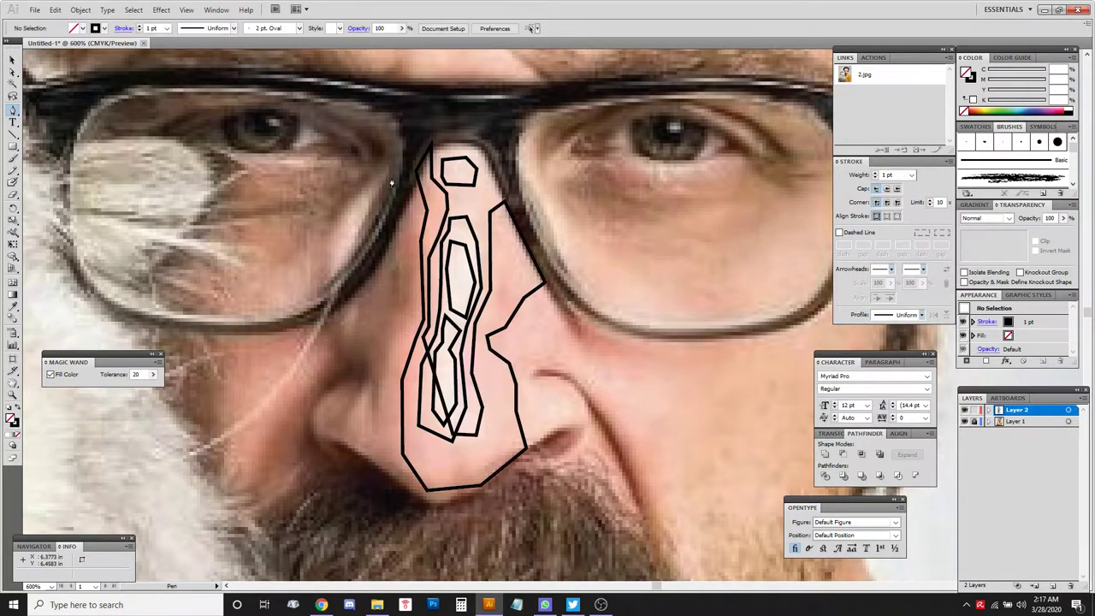
Start a new nose shading path at the glasses bridge, running down the left side, under the tip, and across to the right nostril.
click(419, 166)
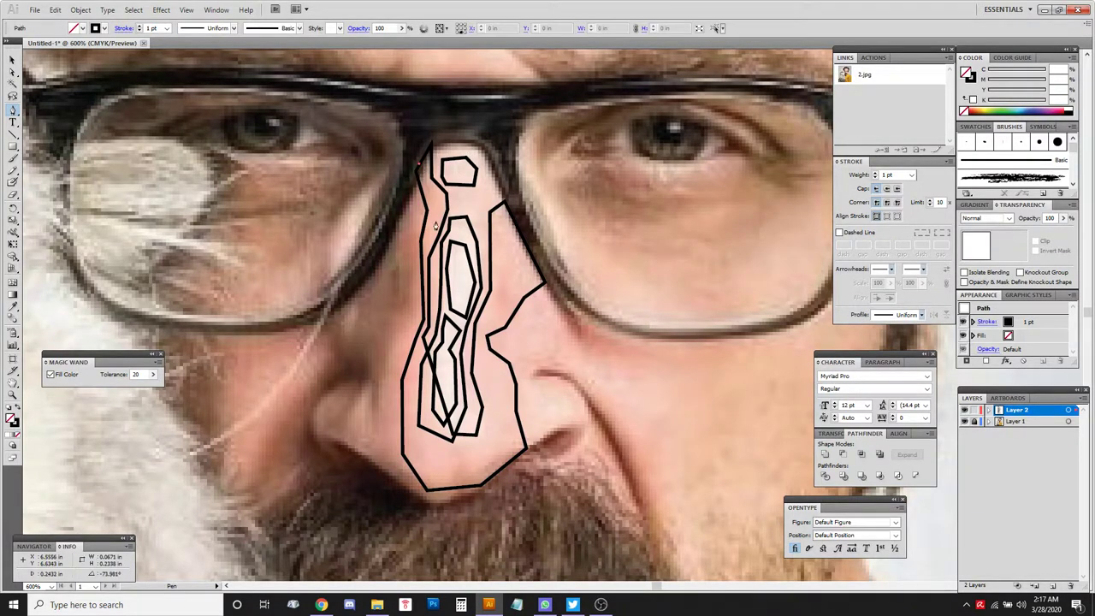
click(432, 213)
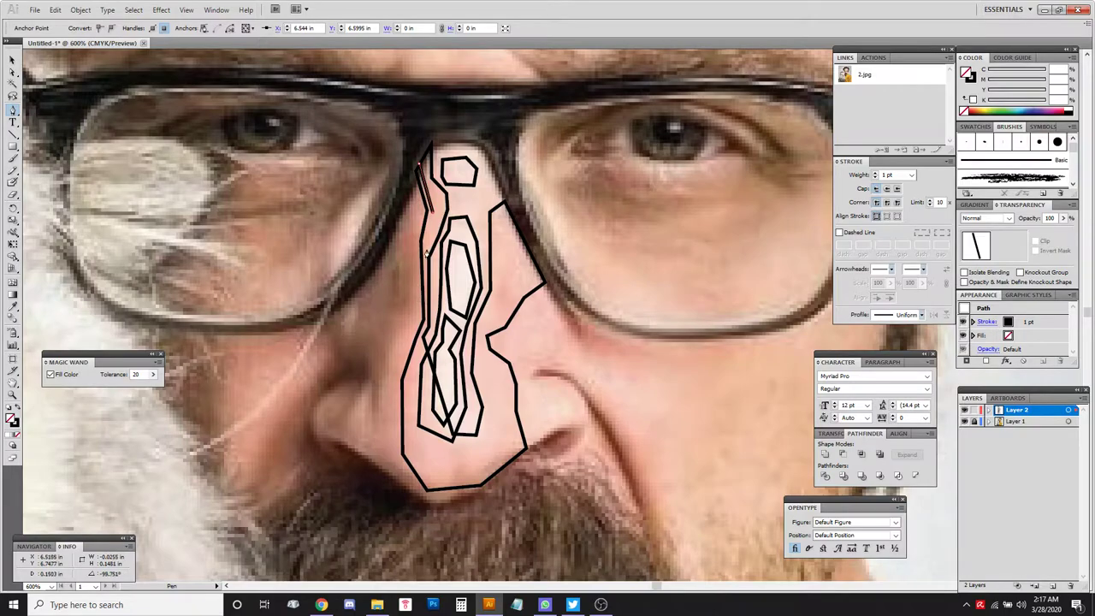
click(423, 257)
click(427, 330)
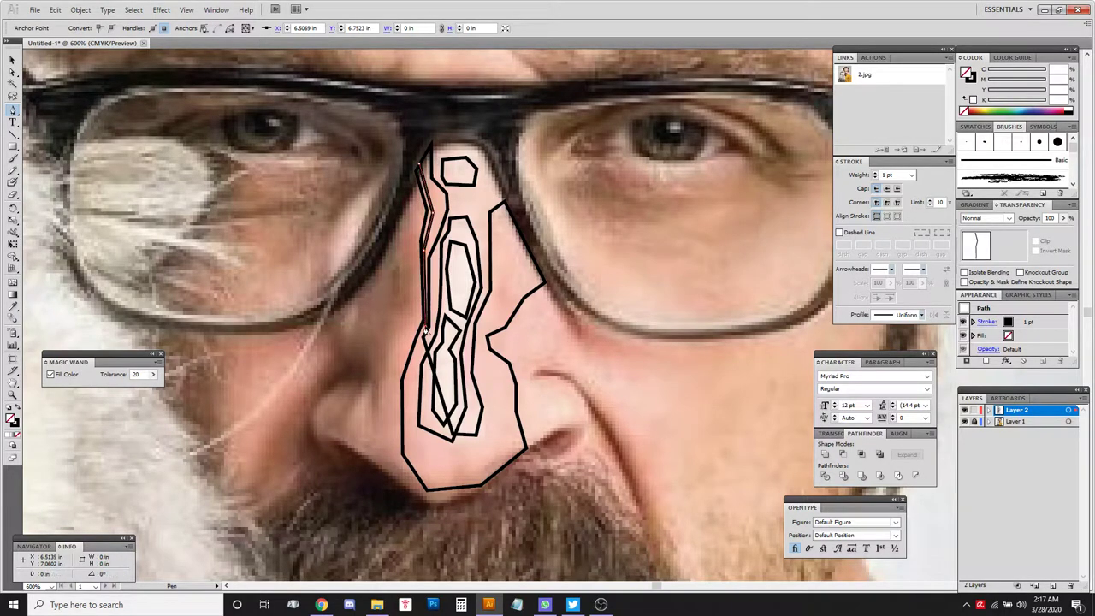
click(408, 391)
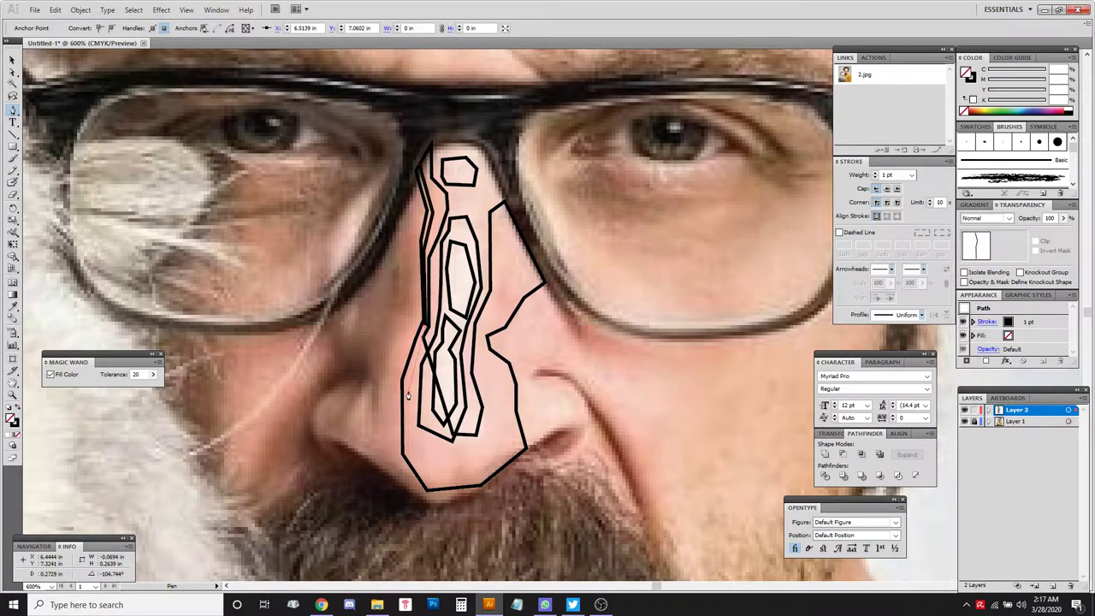
click(435, 480)
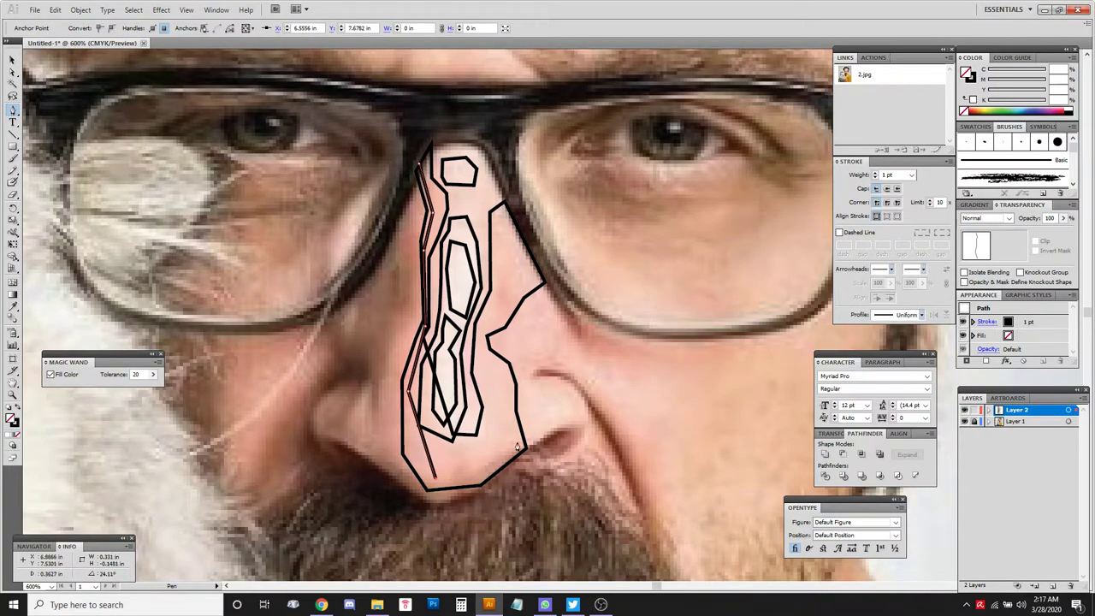
click(523, 448)
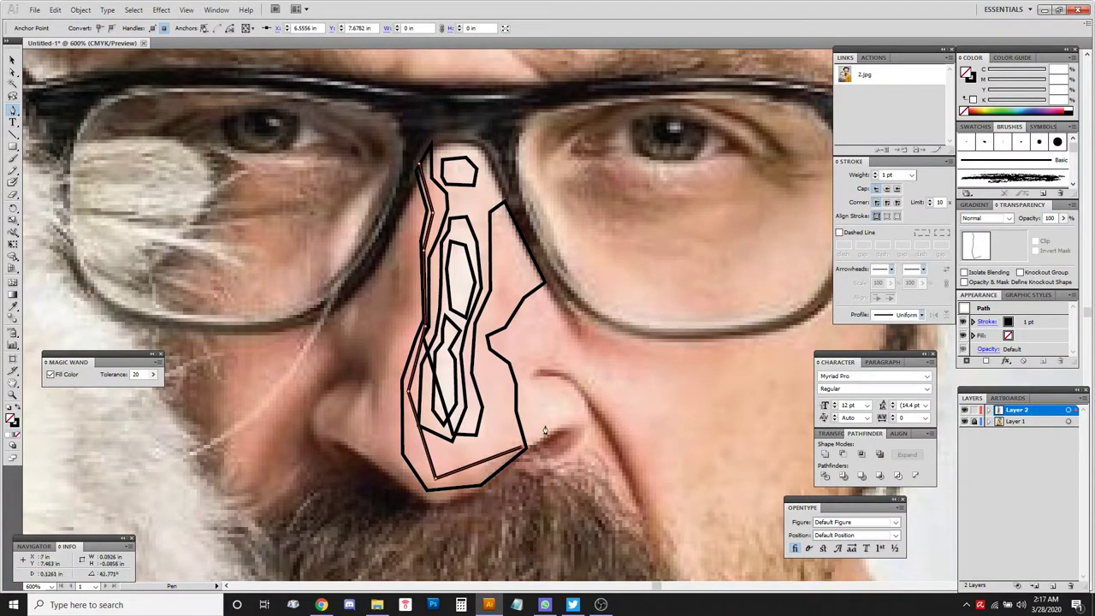
Extend the shading path along the right nostril's upper edge and back beneath the nose tip along the moustache line.
click(553, 433)
click(573, 434)
click(526, 454)
click(503, 476)
click(482, 492)
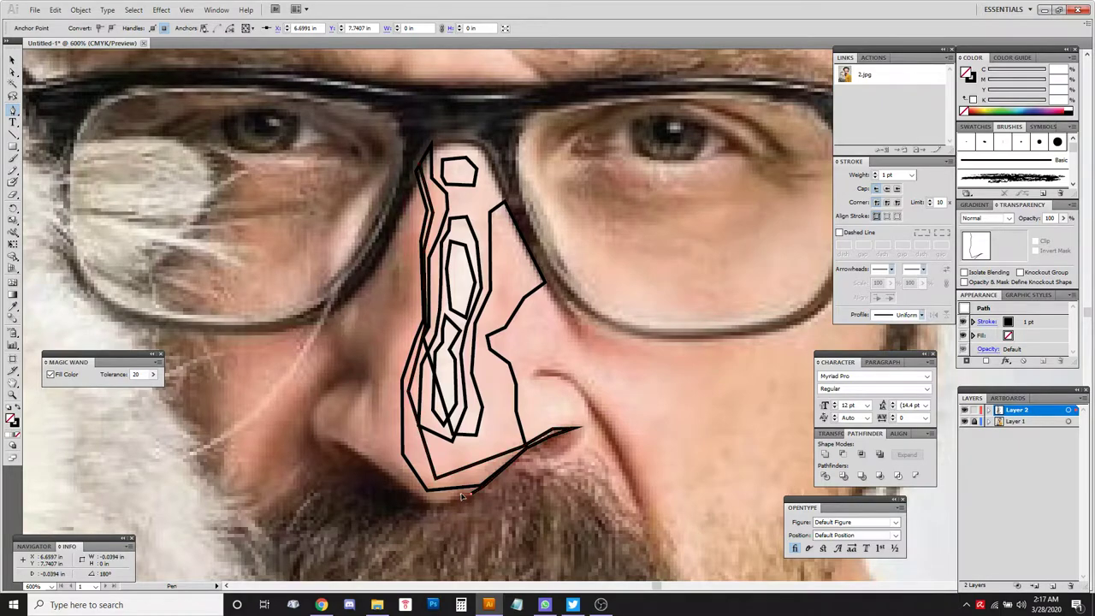
click(431, 504)
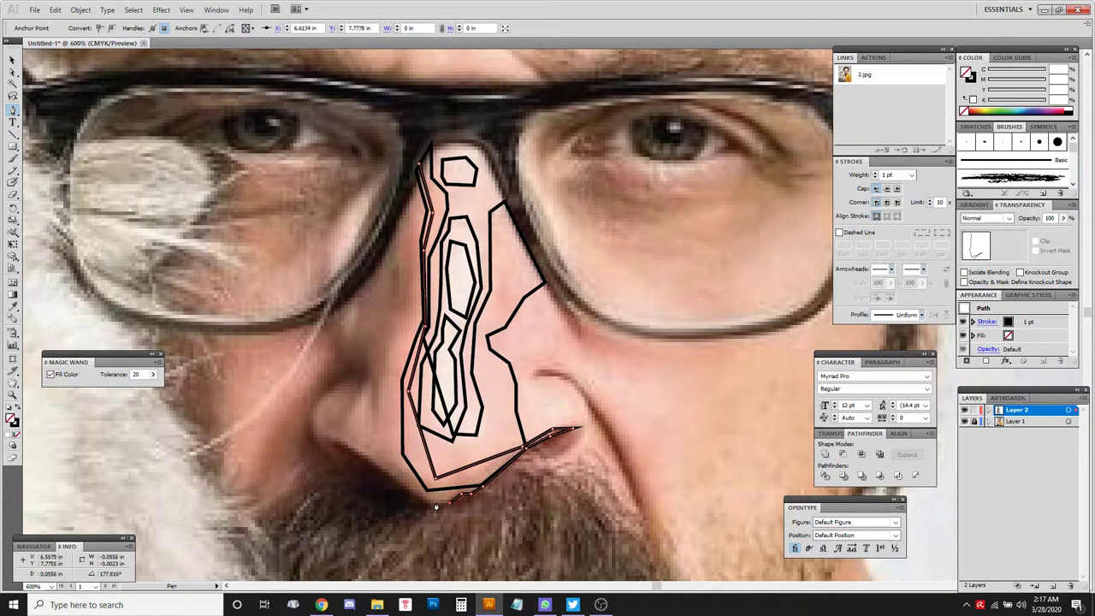
Carry the shading path to the nose's lower left edge and up past the left nostril wing with a small notch.
click(374, 464)
click(381, 424)
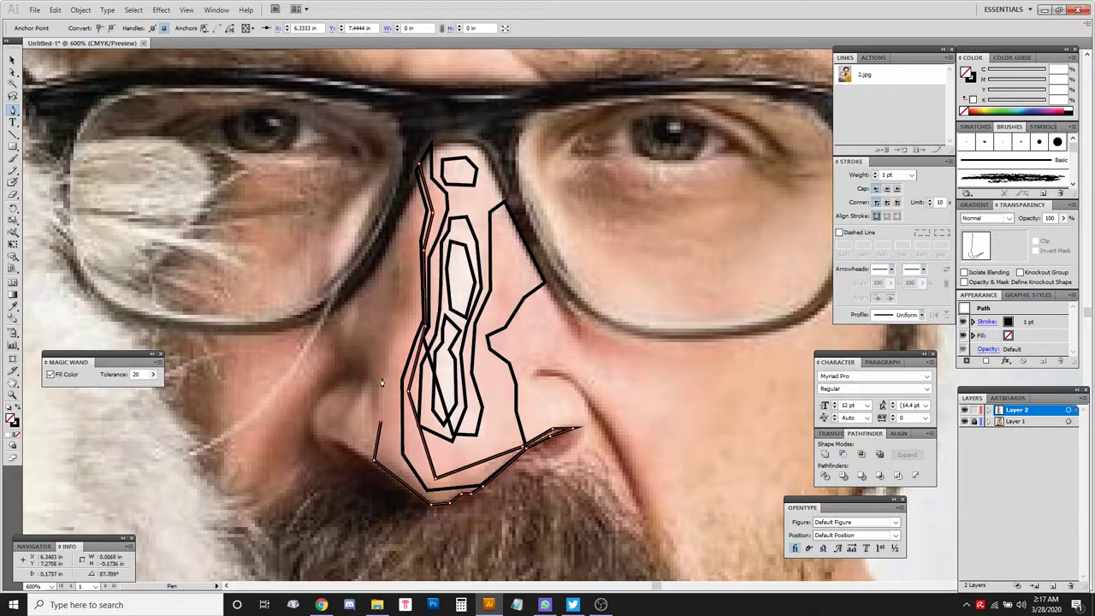
click(383, 386)
click(389, 379)
click(393, 385)
click(393, 365)
click(394, 352)
click(417, 318)
click(414, 247)
click(418, 216)
click(417, 216)
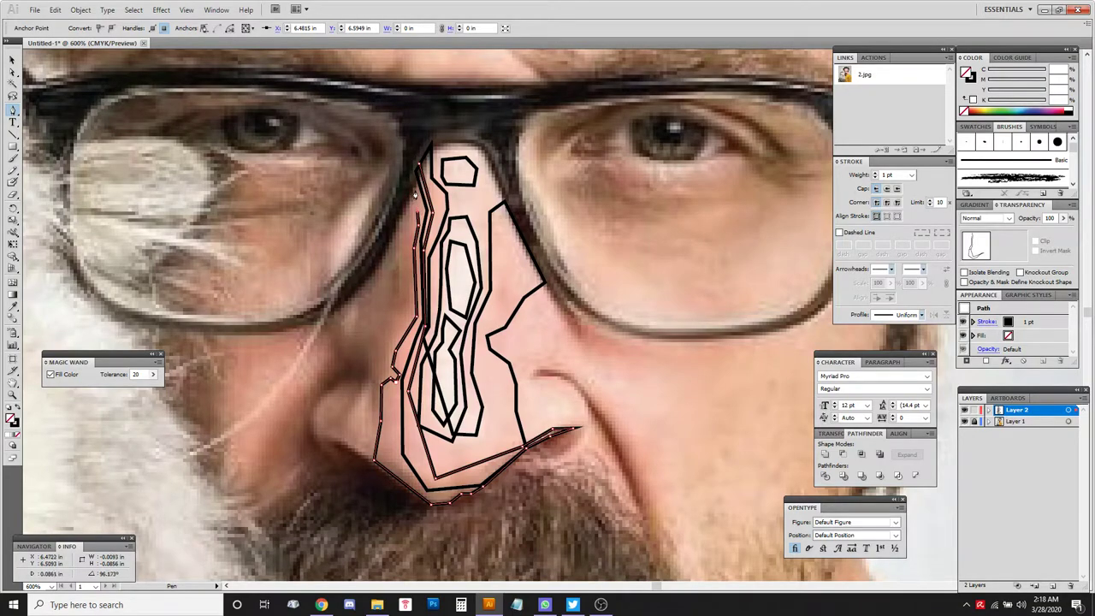
key(ctrl+z)
key(ctrl+z)
key(ctrl+z)
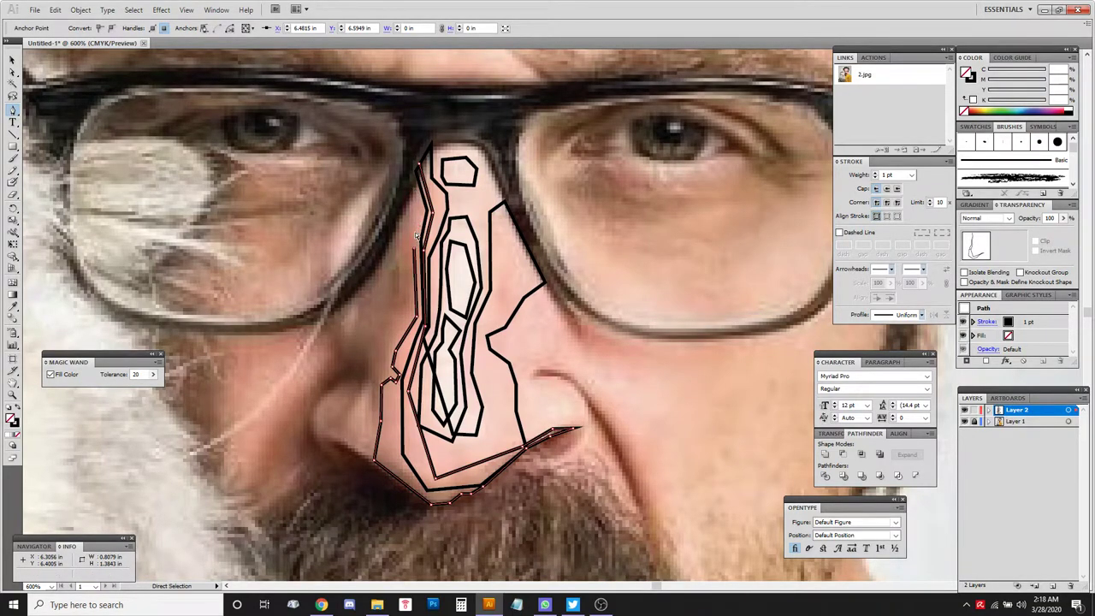
key(ctrl+z)
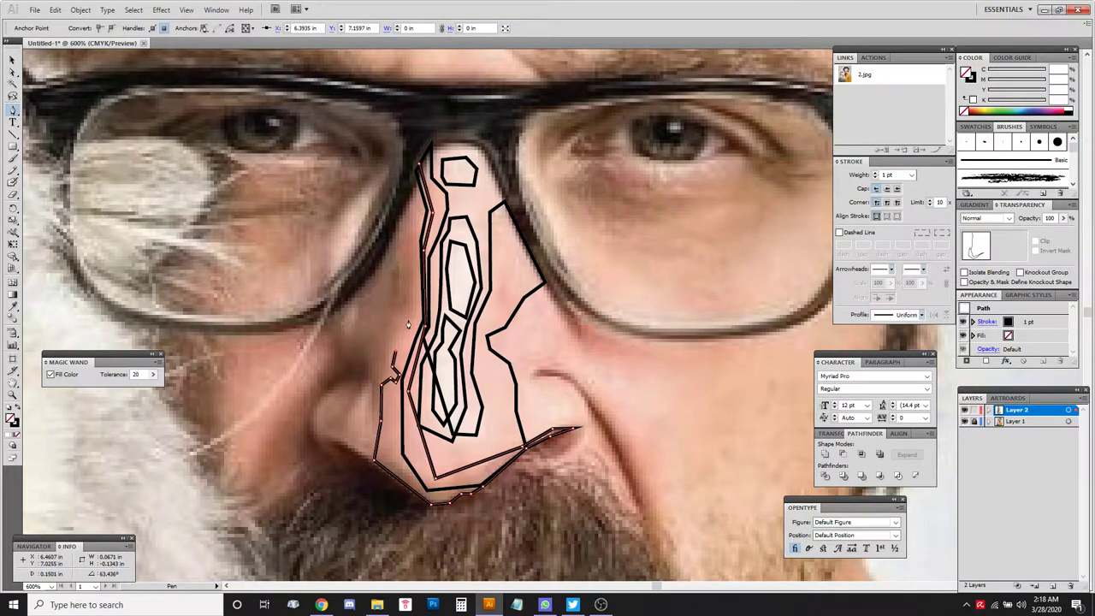
Run the shading path up the nose's left side to the glasses frame and close it at its starting point by the bridge.
click(408, 324)
click(414, 250)
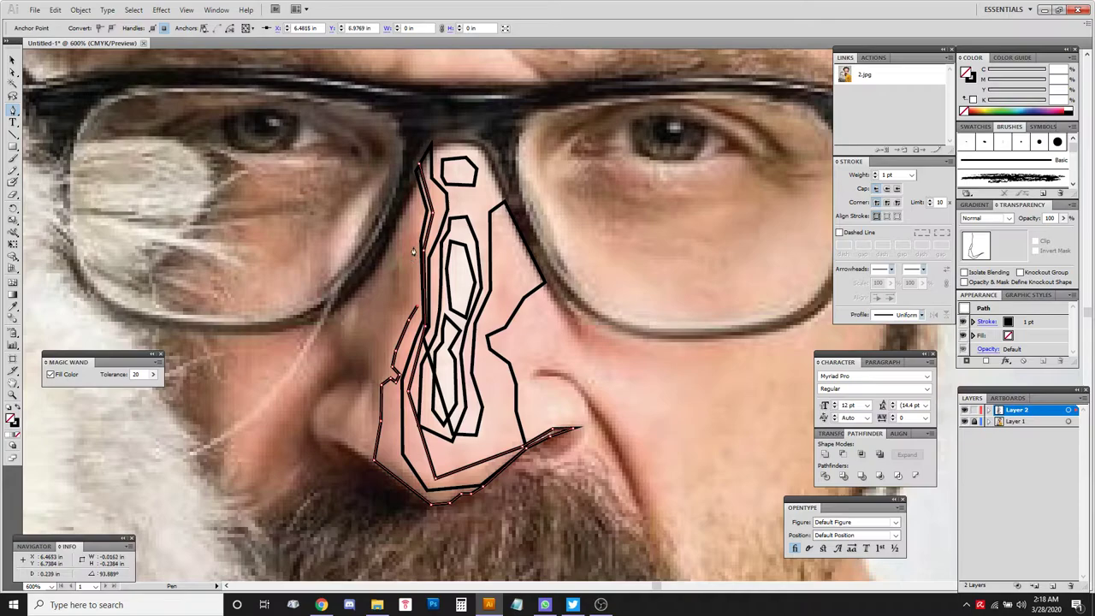
ctrl+click(399, 209)
click(399, 209)
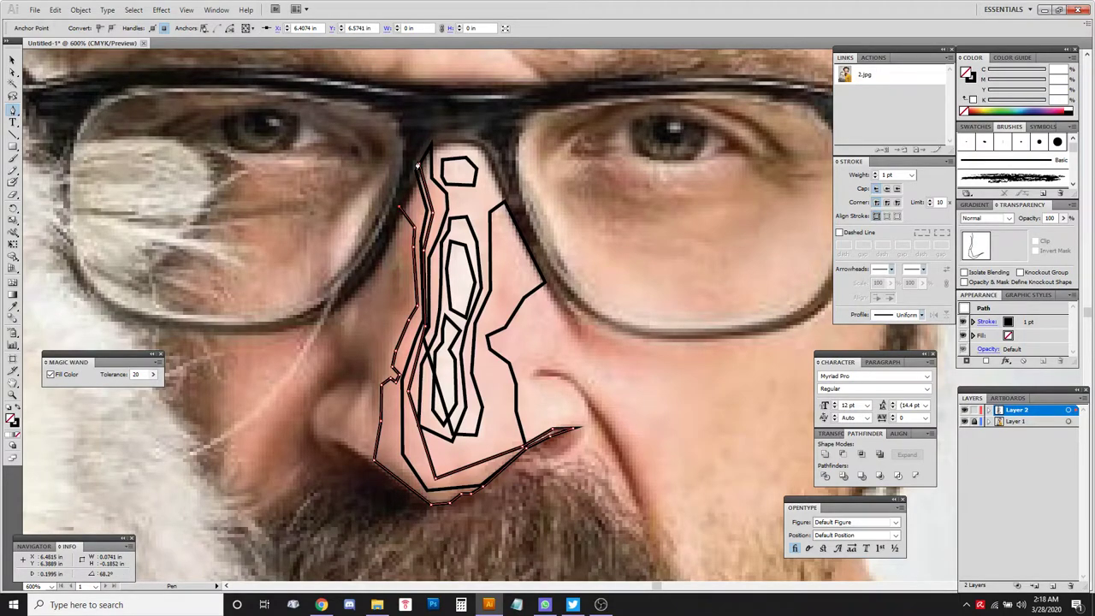
click(419, 165)
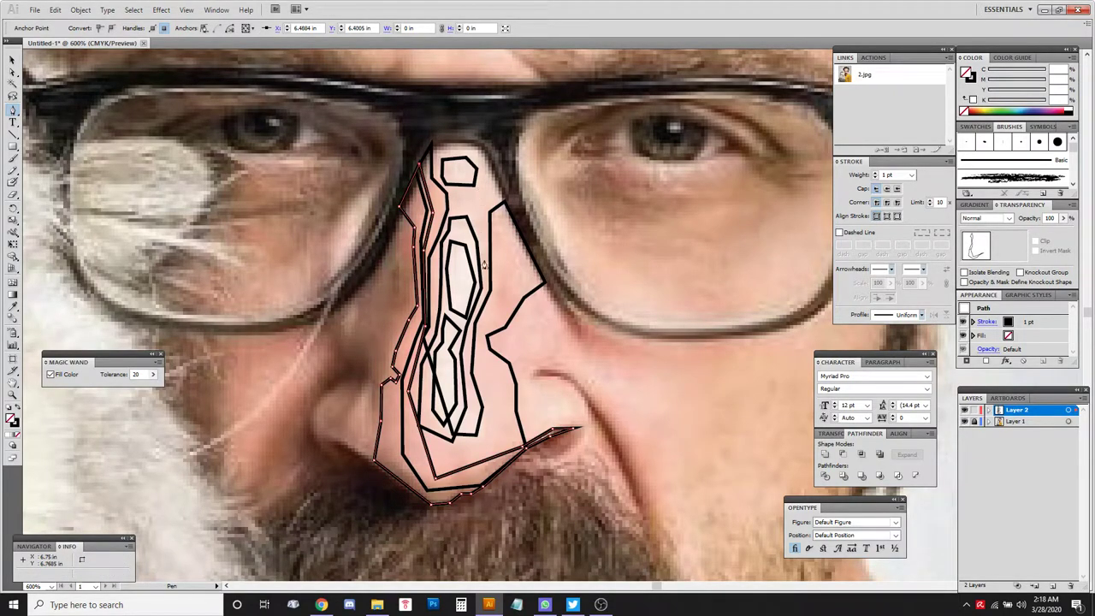
Start a darker side-shadow path at the left glasses frame and trace it down along the existing shading outline's left edge.
click(393, 228)
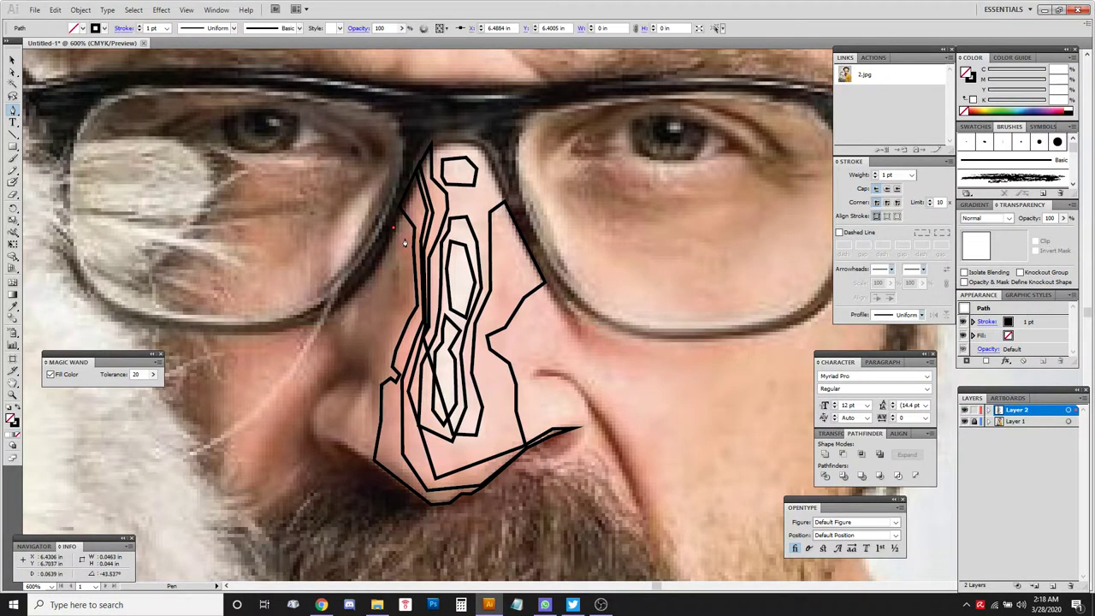
click(396, 256)
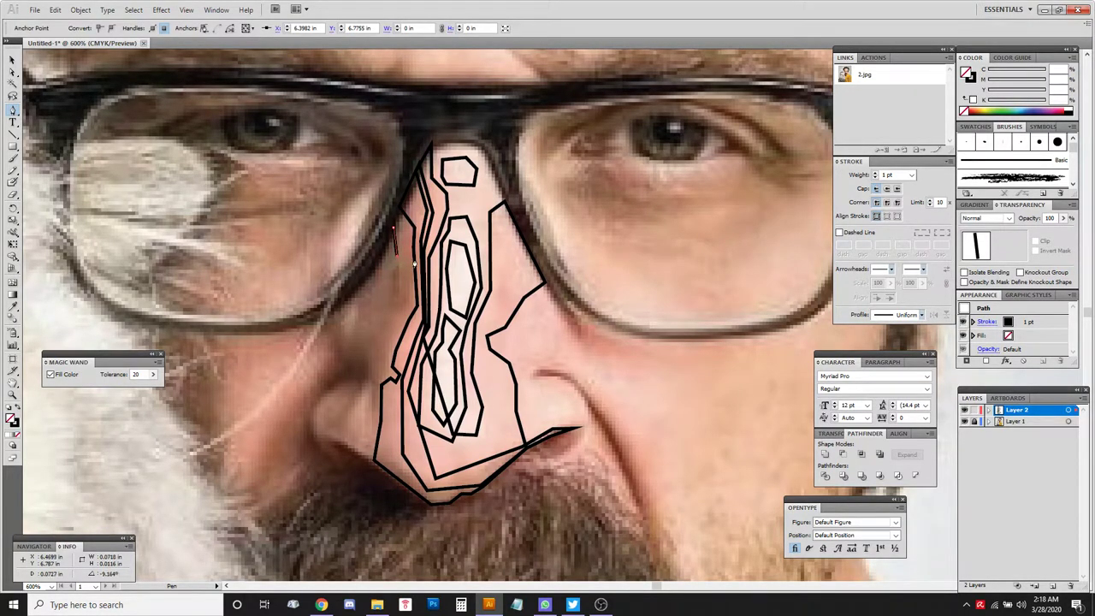
click(412, 304)
click(394, 322)
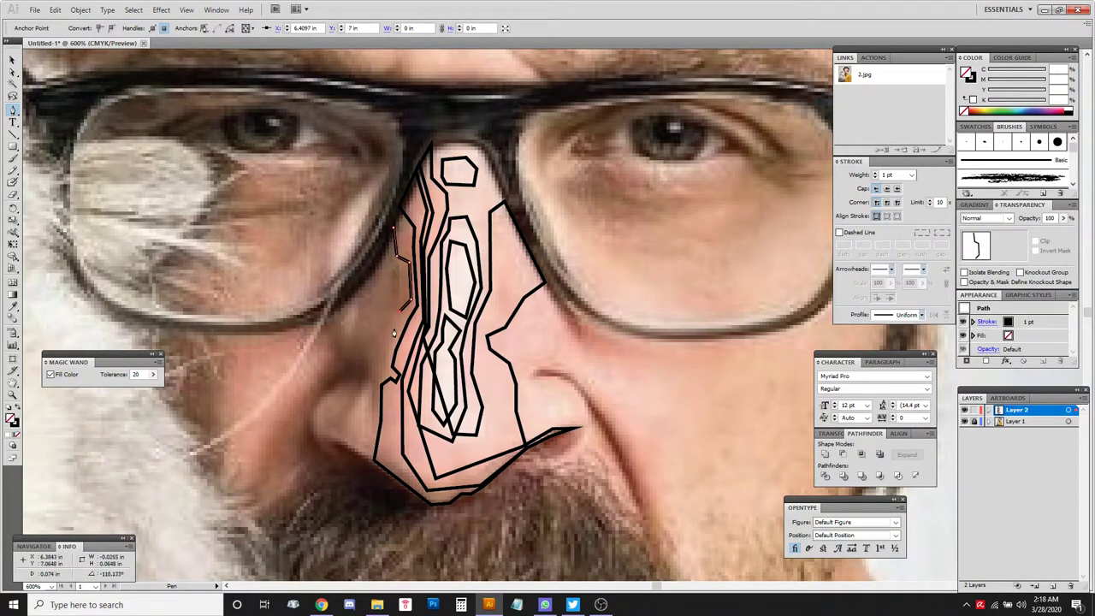
ctrl+click(384, 305)
key(ctrl+z)
click(379, 350)
key(ctrl+z)
click(385, 346)
Extend the side-shadow path down beside the left nostril wing and back up to form a narrow spike.
click(387, 382)
click(377, 436)
click(371, 437)
click(370, 389)
click(361, 391)
Add a second pointed notch over the left nostril wing and bring the side-shadow path to the wing's outer edge.
click(340, 417)
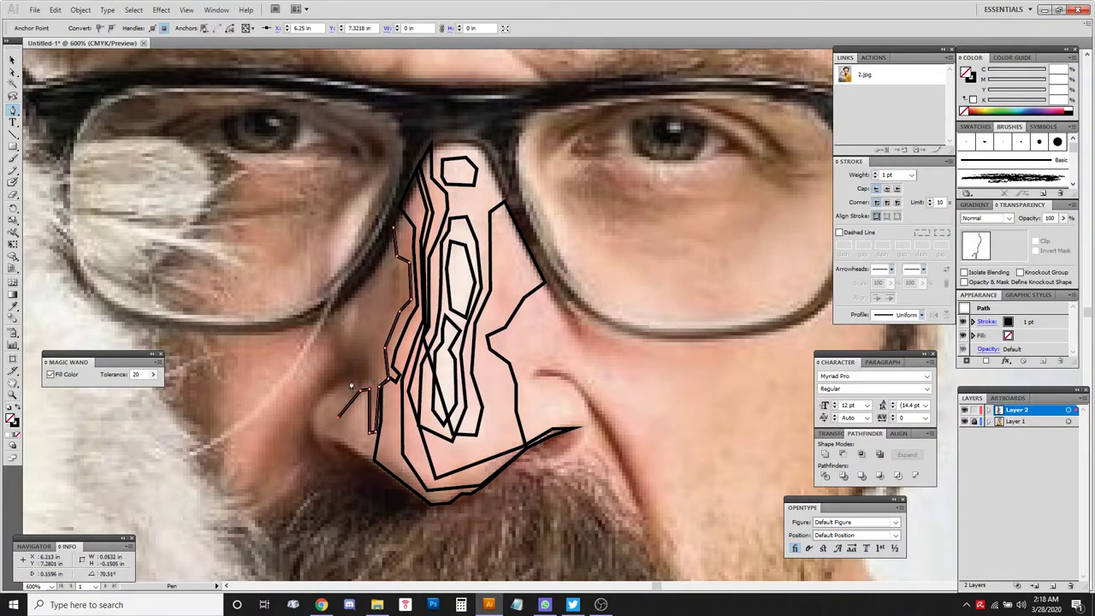
key(ctrl+z)
click(364, 392)
click(344, 422)
click(344, 397)
ctrl+click(317, 405)
click(317, 404)
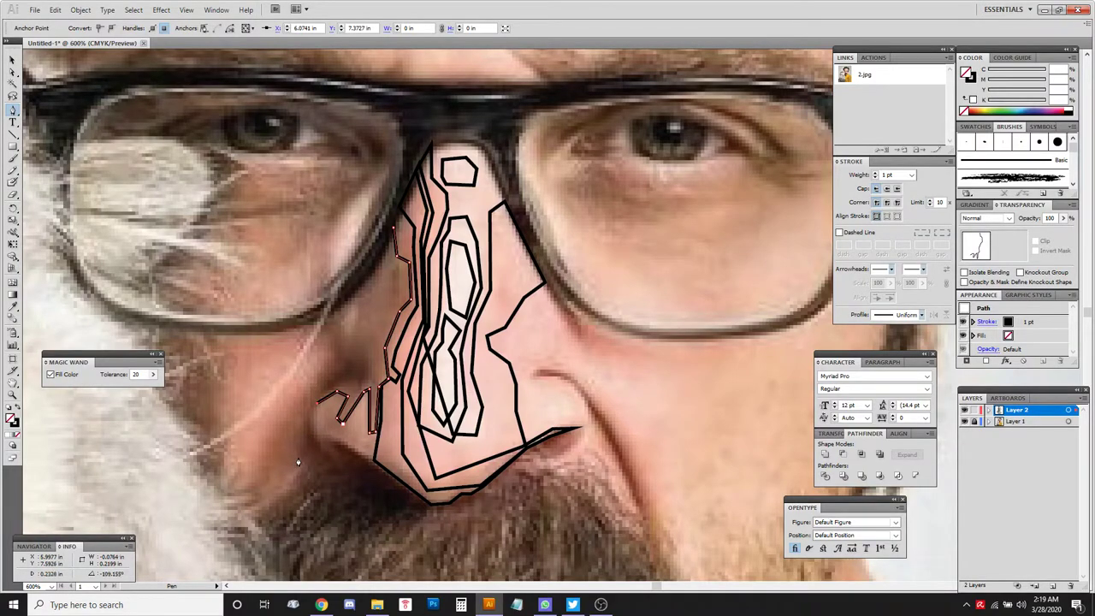
Trace the side-shadow path down the left cheek fold to the moustache's outer end and back up the fold's outer edge.
click(301, 457)
click(277, 482)
click(243, 509)
click(238, 498)
click(260, 473)
click(262, 448)
click(299, 397)
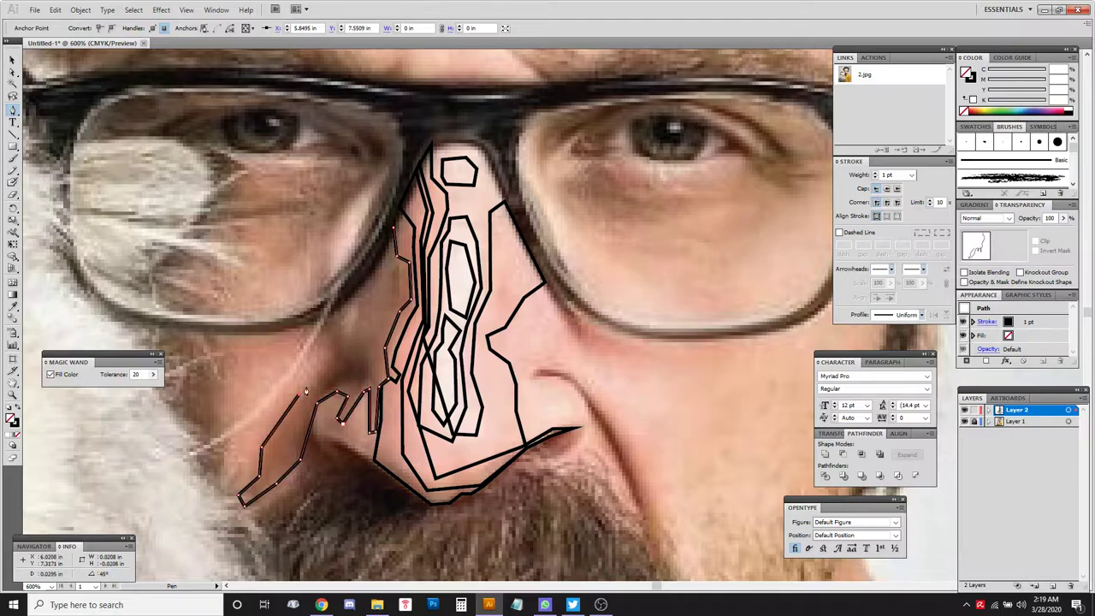
Take the side-shadow path up to the lower glasses rim, close it at its starting point on the frame, and deselect it.
click(337, 355)
click(325, 312)
click(393, 230)
ctrl+click(680, 368)
Start a small deep-shadow path above the left nostril wing and trace its lower edge across the crease.
key(space)
ctrl+click(374, 362)
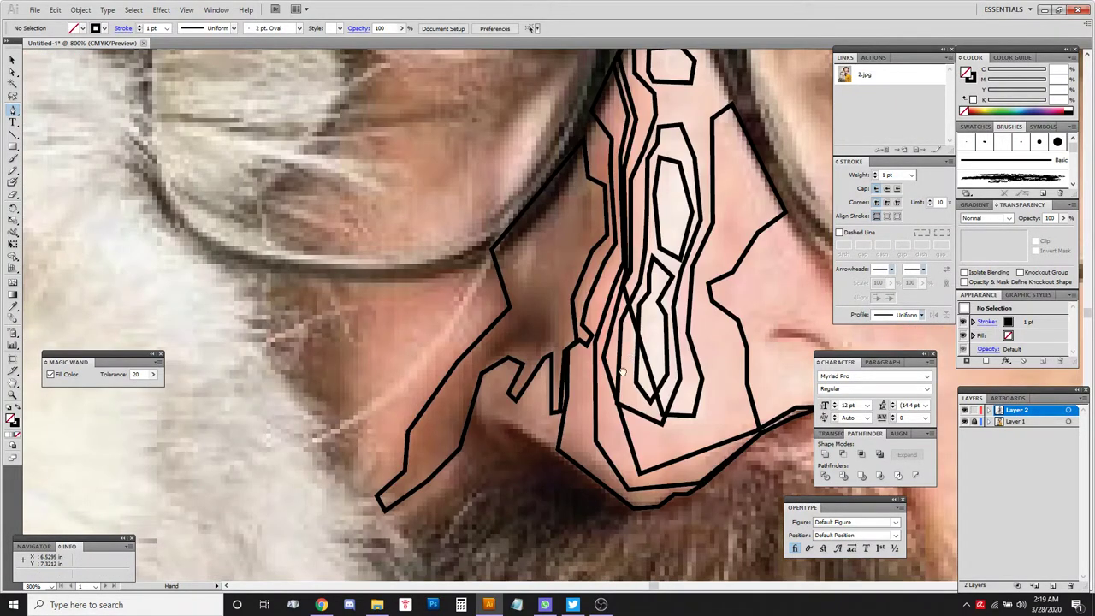
drag(632, 353, 559, 367)
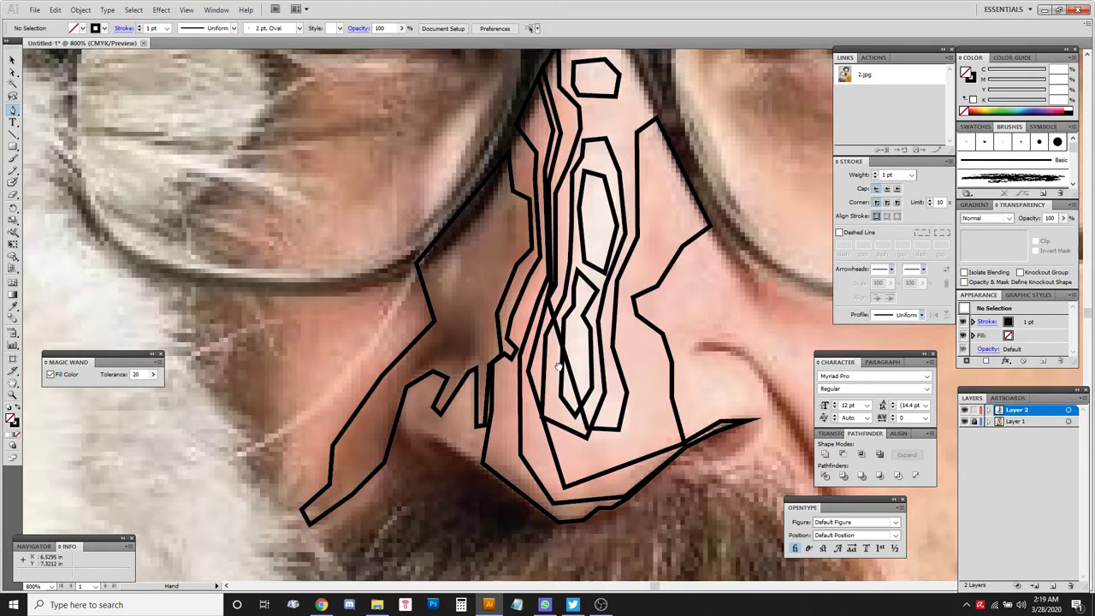
click(414, 372)
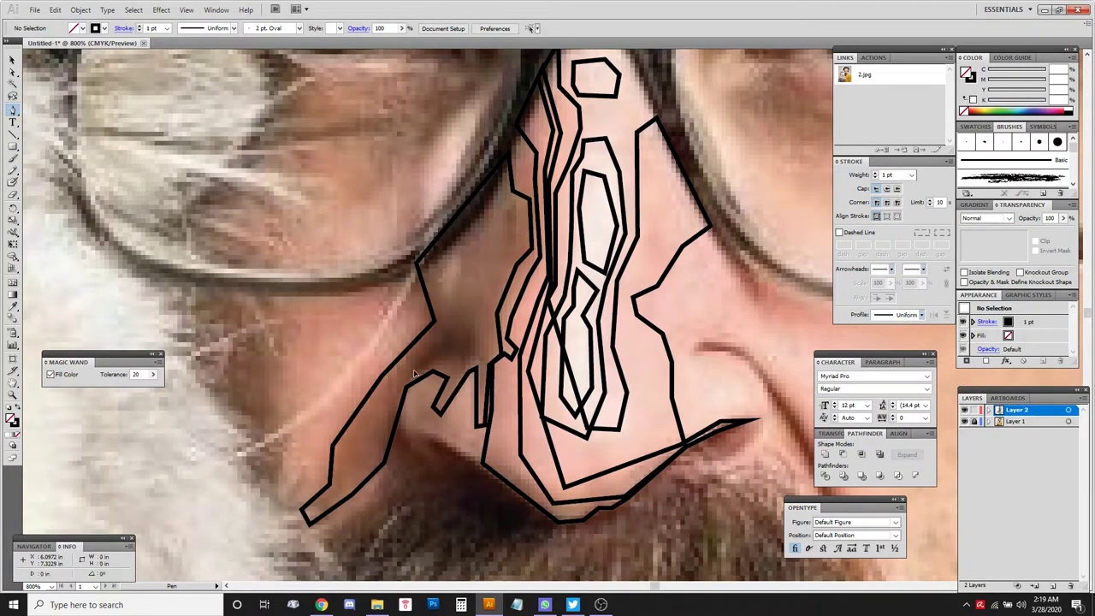
click(458, 351)
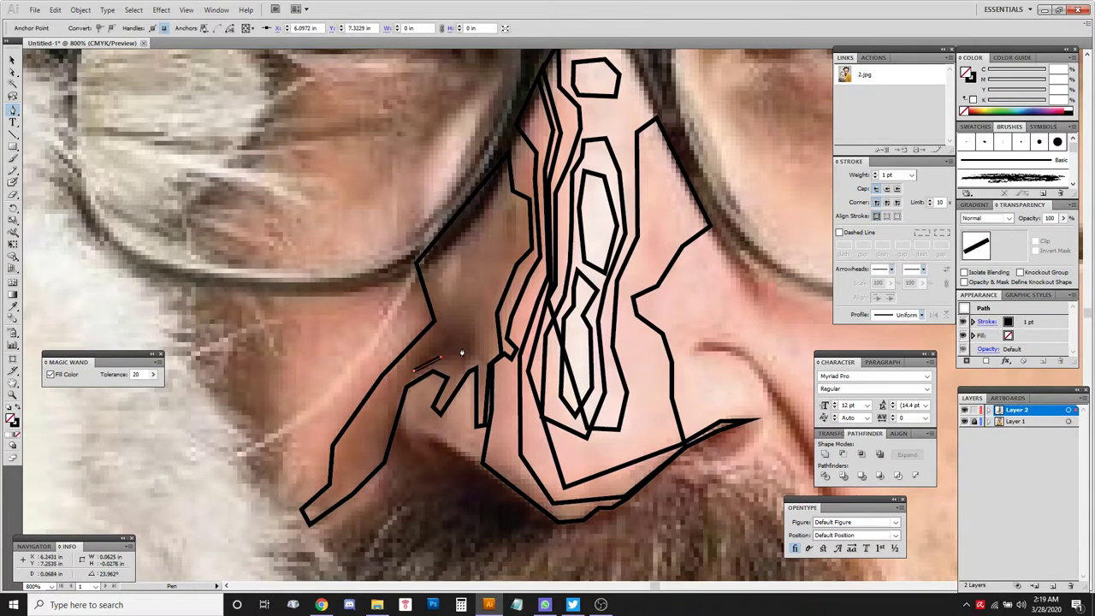
click(467, 363)
click(476, 360)
Trace the deep-shadow path's upper edge back to the cheek fold and close it at its starting point.
click(469, 332)
click(444, 327)
click(434, 328)
click(431, 334)
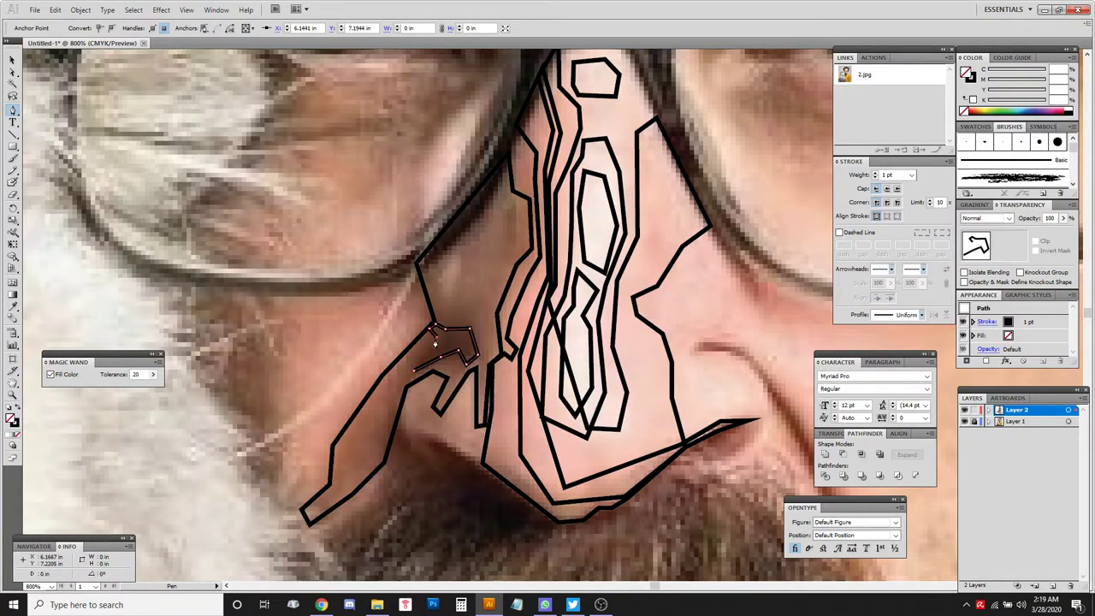
click(415, 366)
click(414, 374)
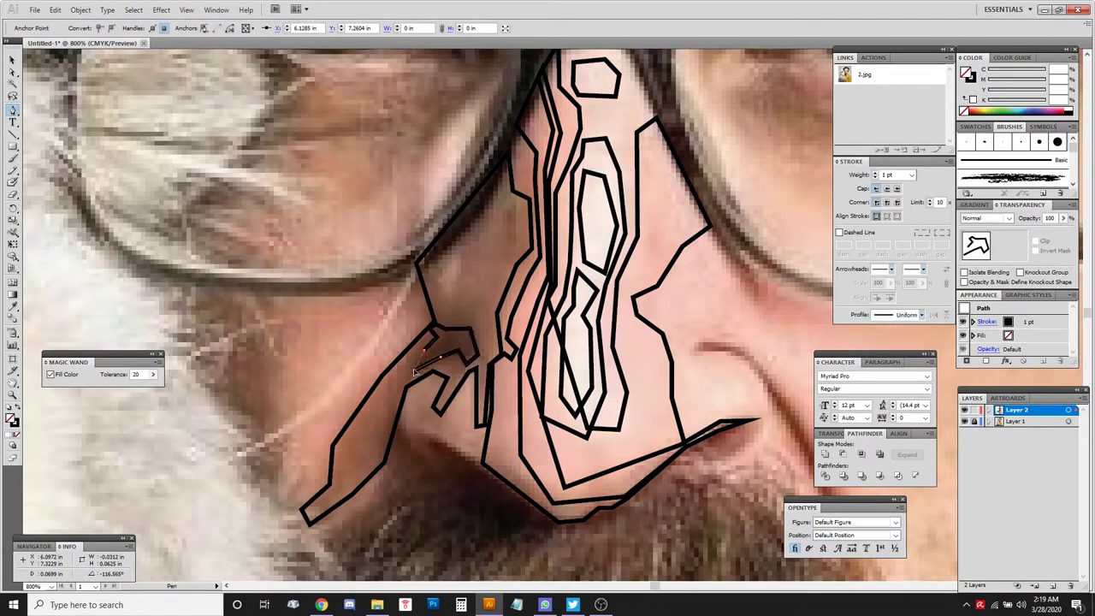
Draw a small closed five-sided shadow shape on the nose's upper left side, inside the side-shadow outline.
click(515, 207)
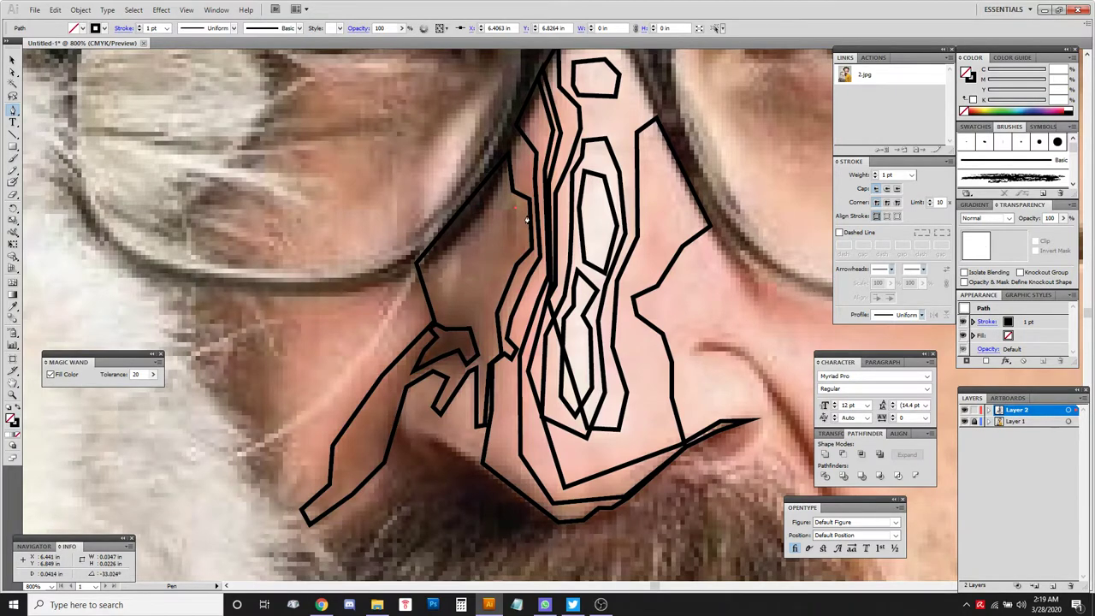
click(517, 208)
click(527, 253)
click(502, 259)
click(504, 220)
click(516, 209)
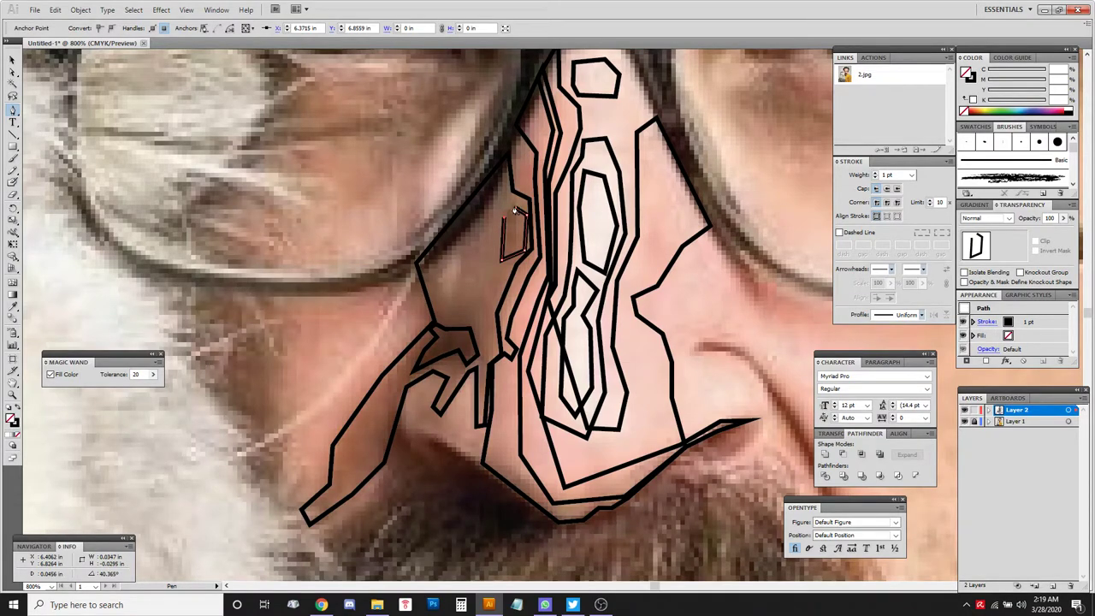
click(516, 210)
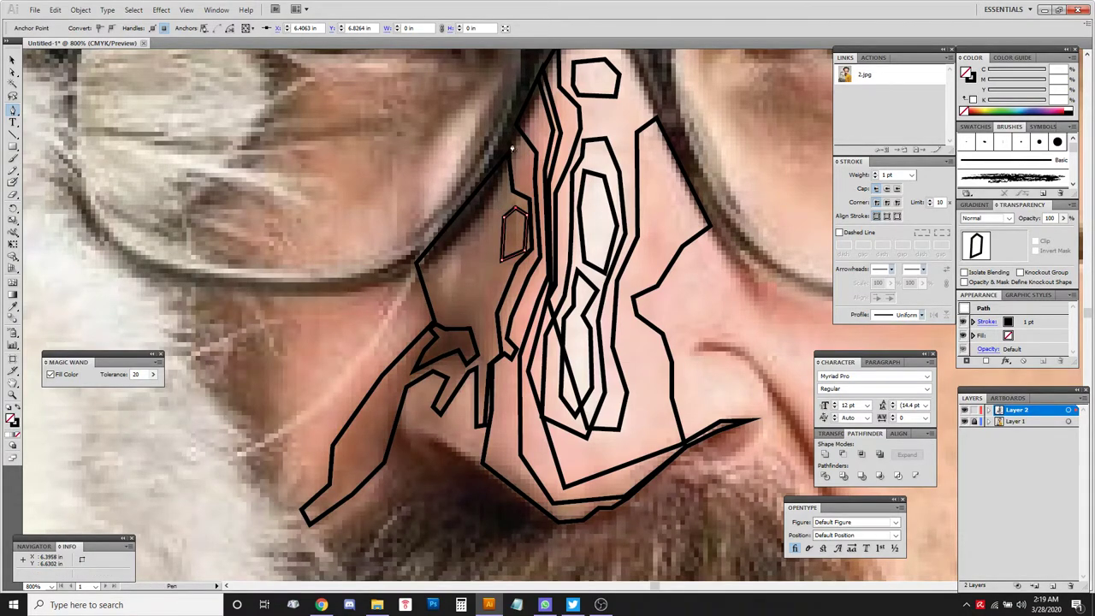
Start a path for the glasses' shadow at the bridge and run it down the frame's inner edge along the nose.
key(space)
drag(521, 160, 608, 261)
click(648, 134)
click(637, 160)
drag(583, 254, 607, 226)
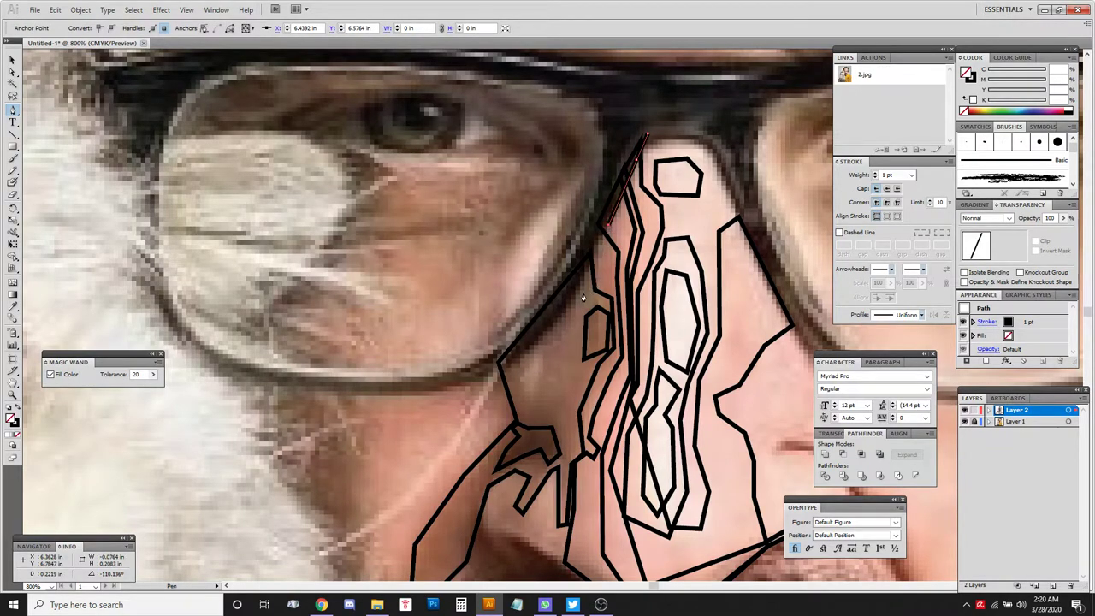
click(587, 296)
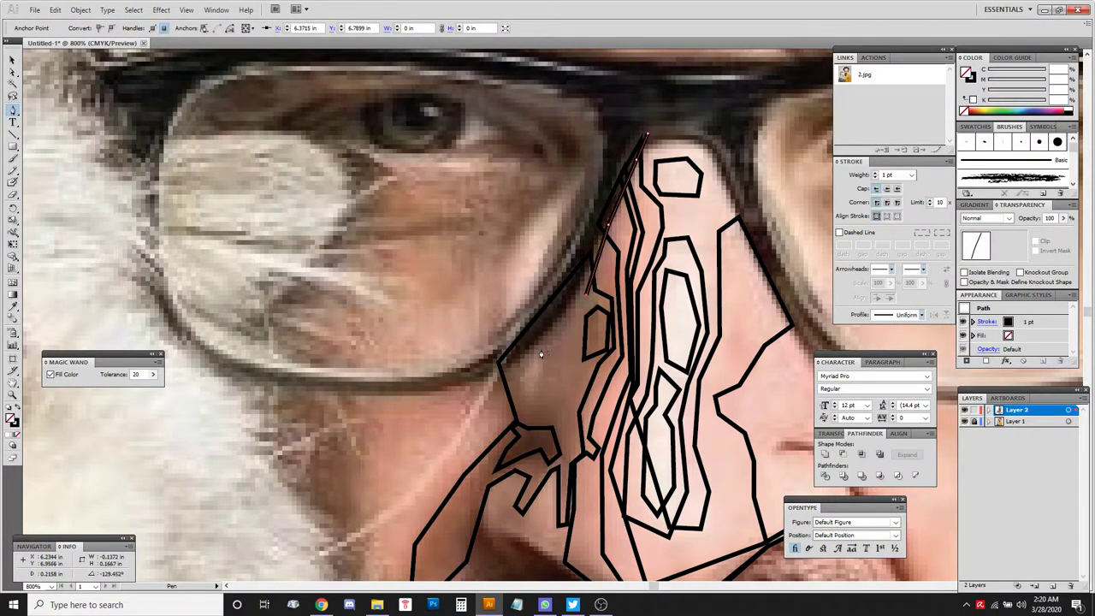
Extend the glasses' shadow path under the lens's lower rim, trace it back up the frame to the bridge, and close it.
click(547, 349)
click(487, 386)
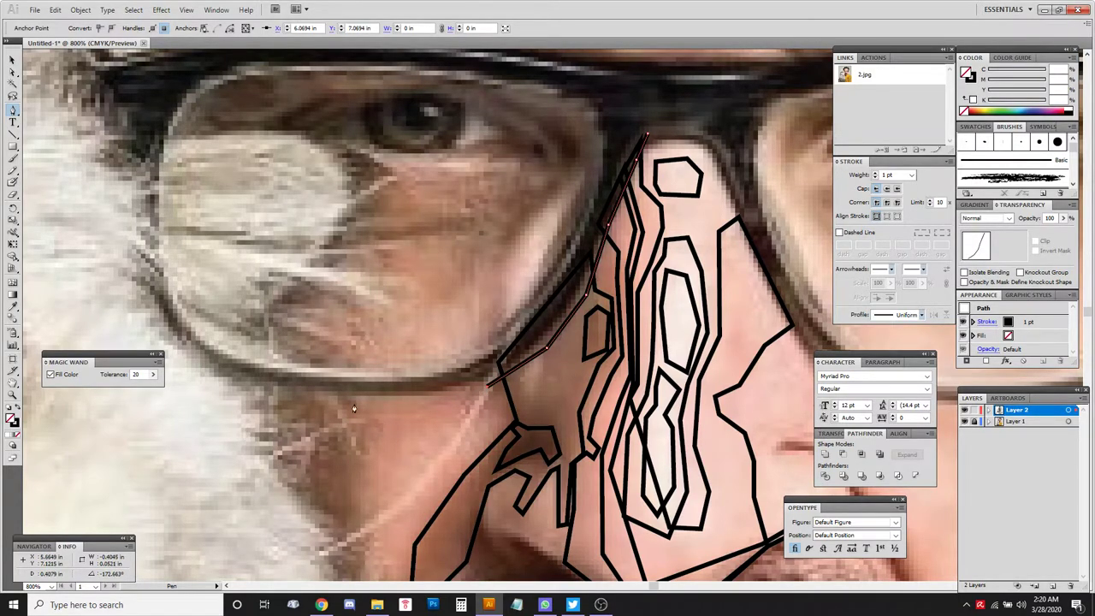
click(427, 404)
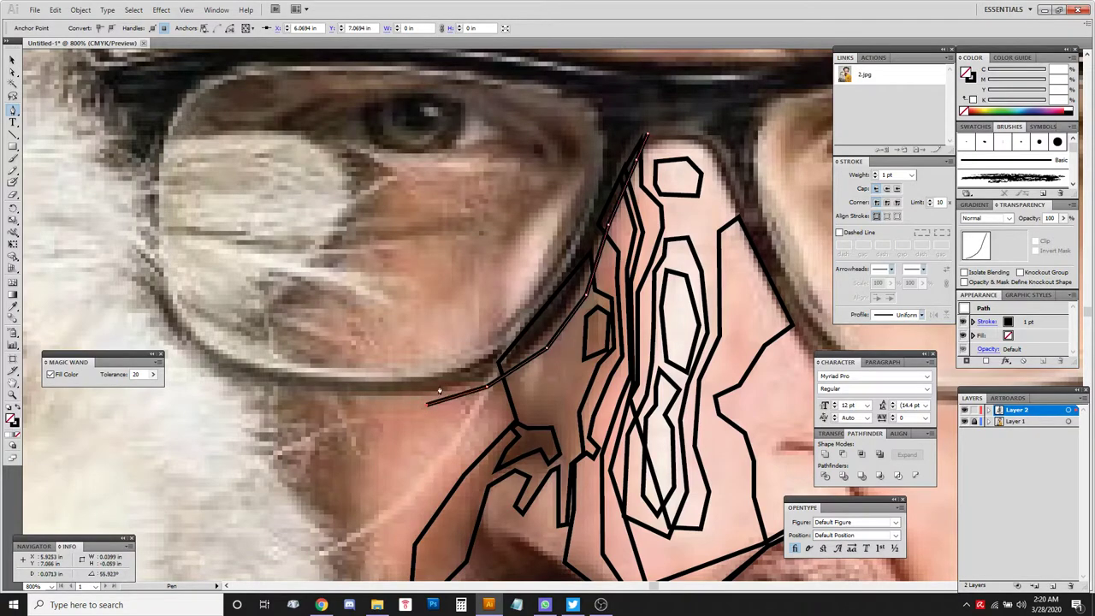
click(539, 323)
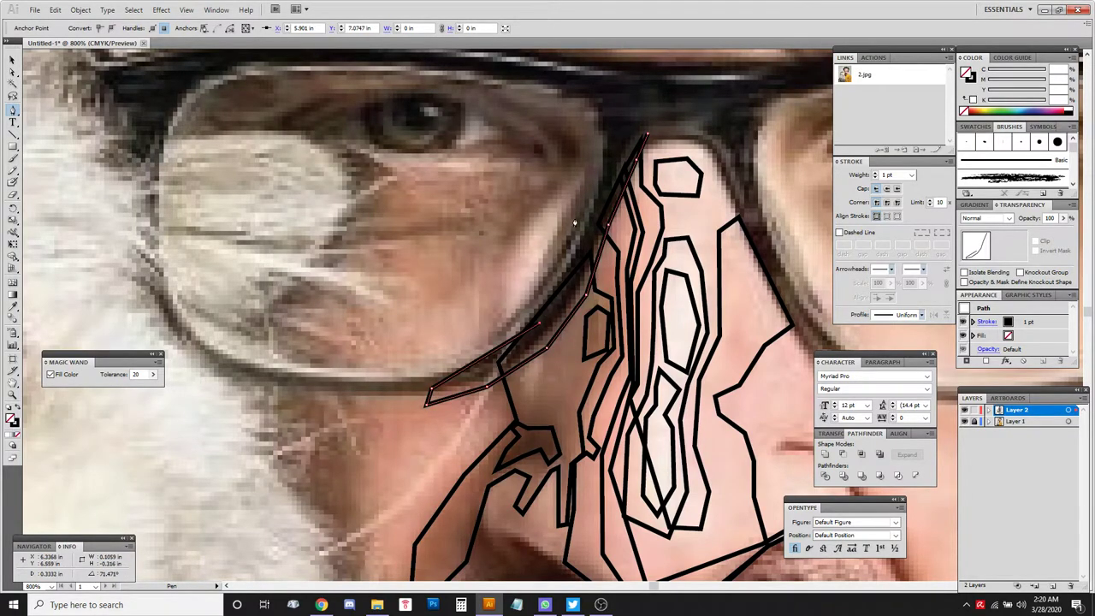
click(610, 198)
click(648, 135)
ctrl+click(556, 380)
Start a darker shadow path below the glasses rim and trace its inner edge past the nostril wing down the cheek fold.
drag(554, 373, 533, 277)
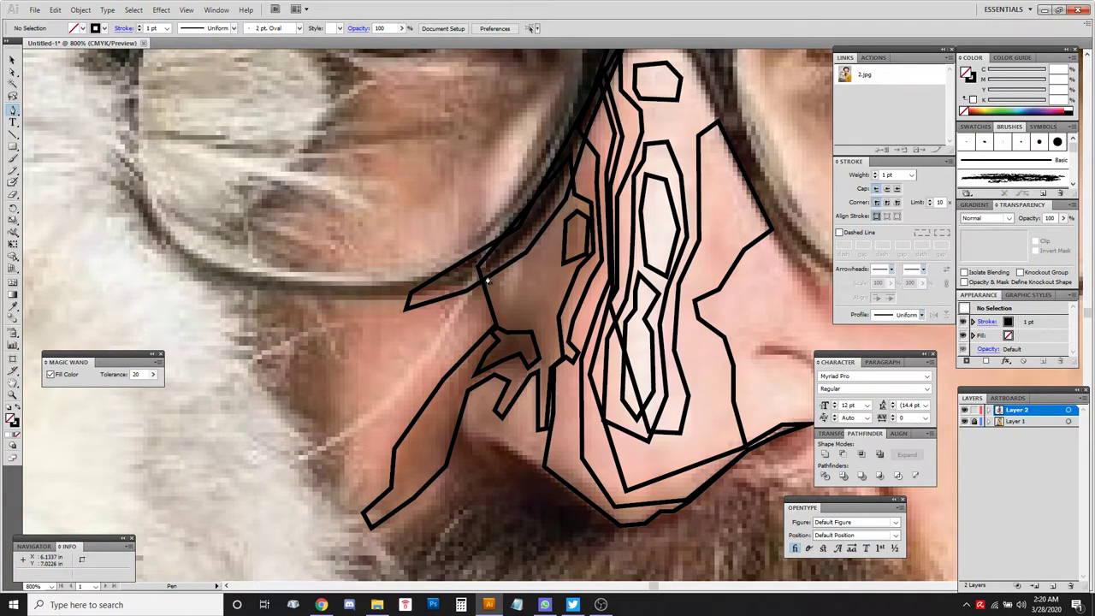
drag(494, 278, 550, 357)
click(549, 361)
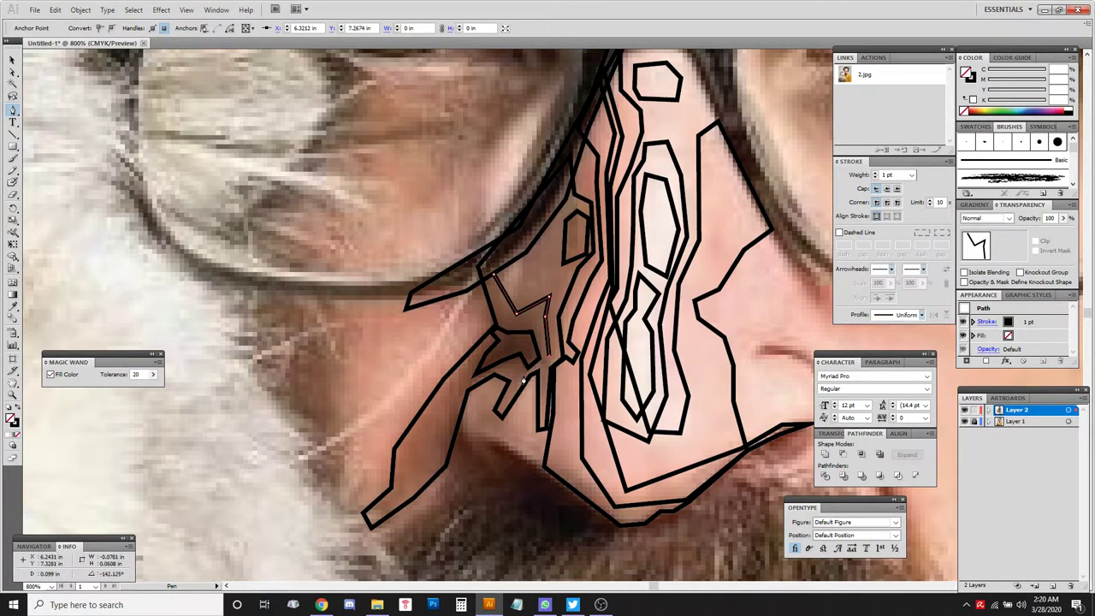
drag(494, 369, 466, 443)
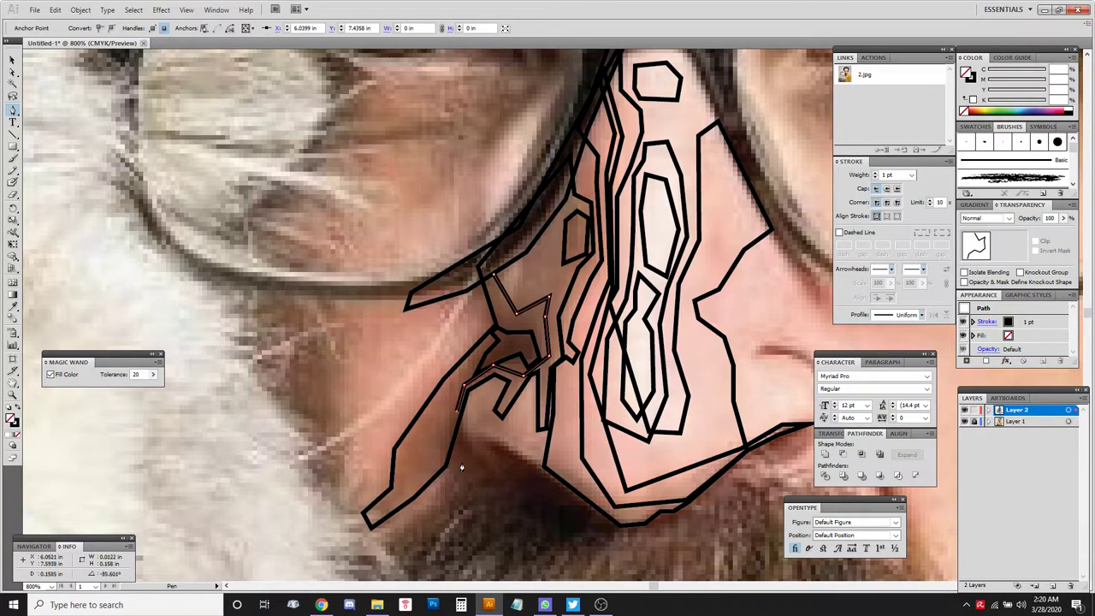
click(460, 468)
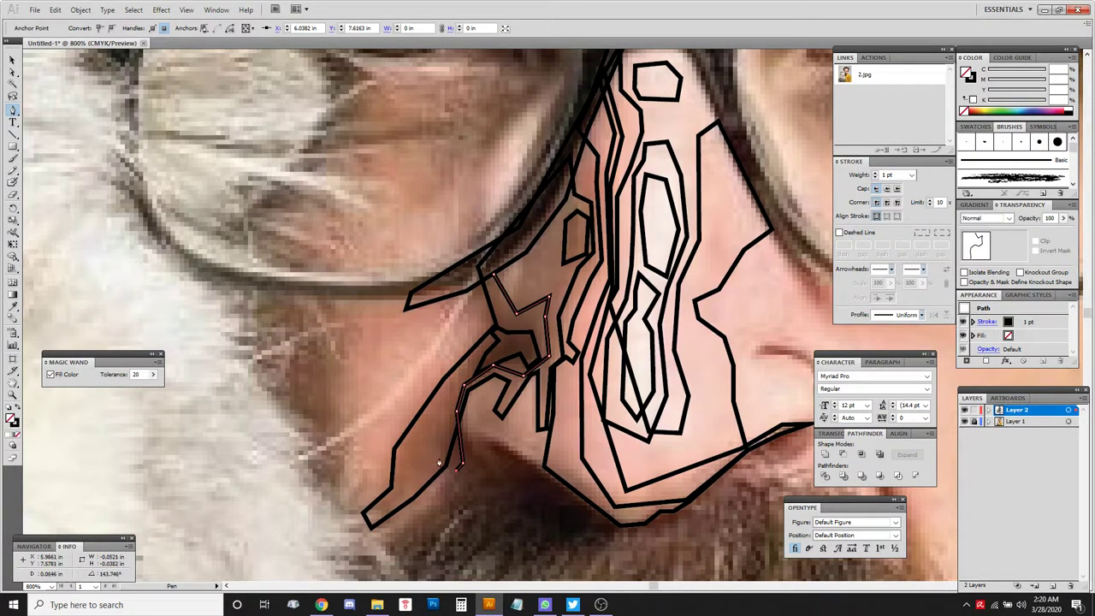
Trace the darker shadow path's outer edge back up the cheek fold and close it at its start below the rim.
click(433, 430)
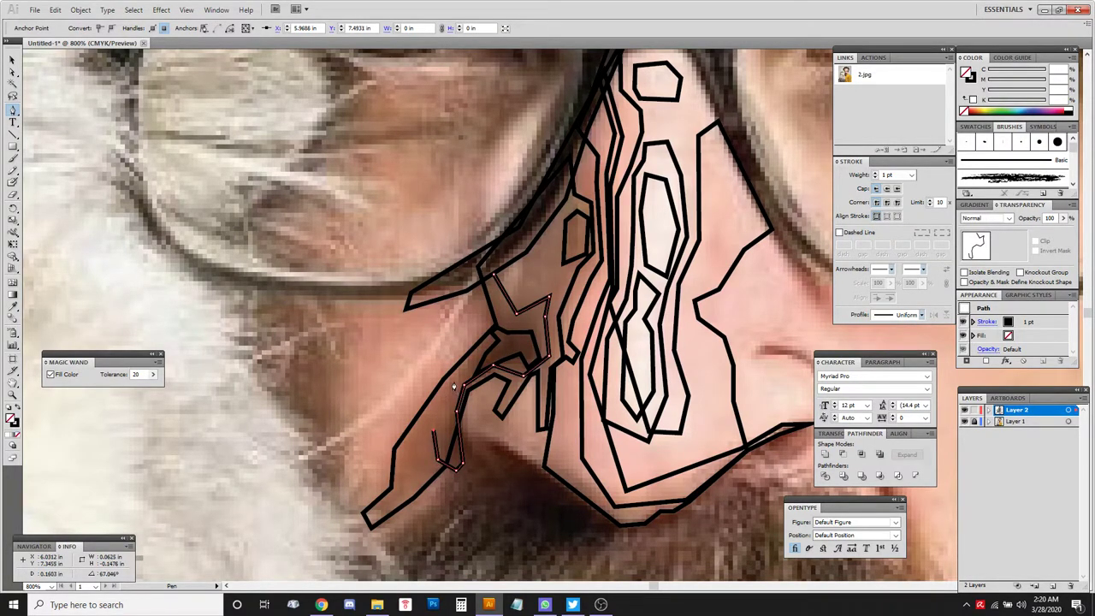
click(460, 384)
click(499, 335)
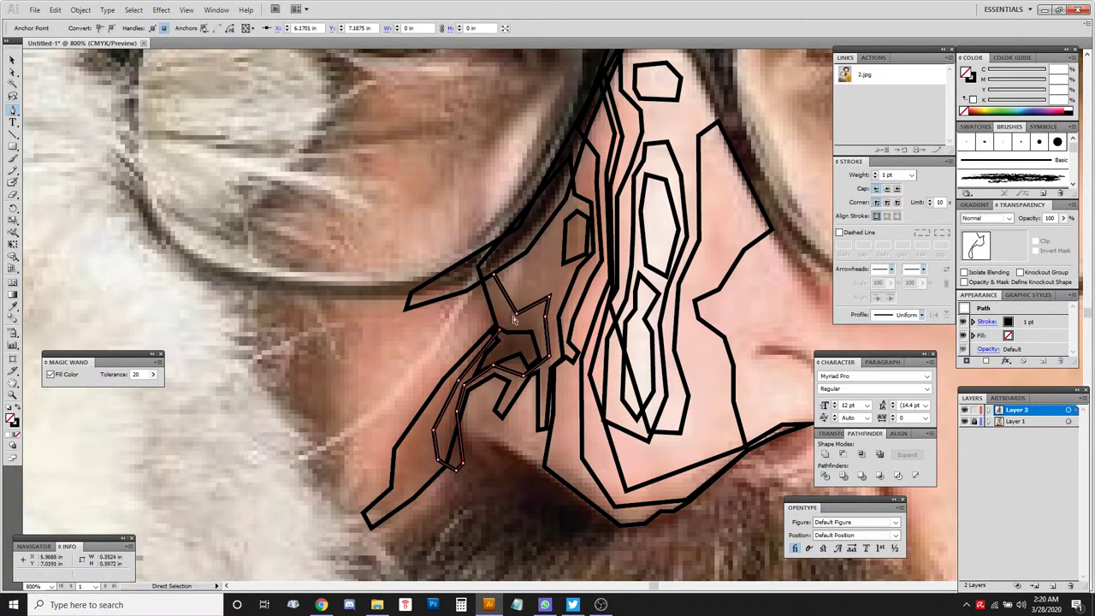
click(488, 298)
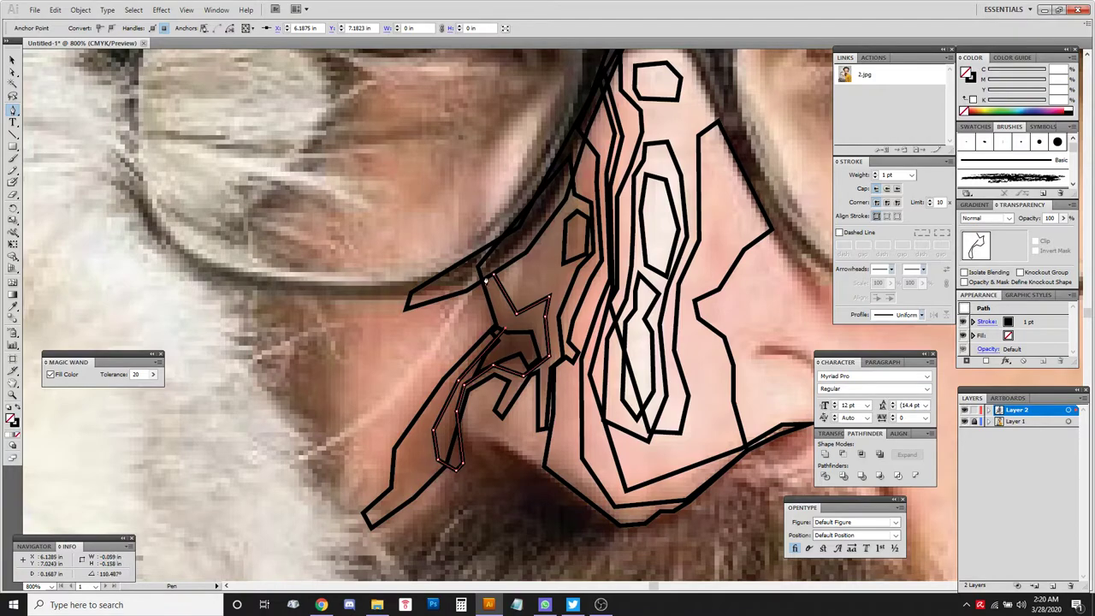
click(491, 279)
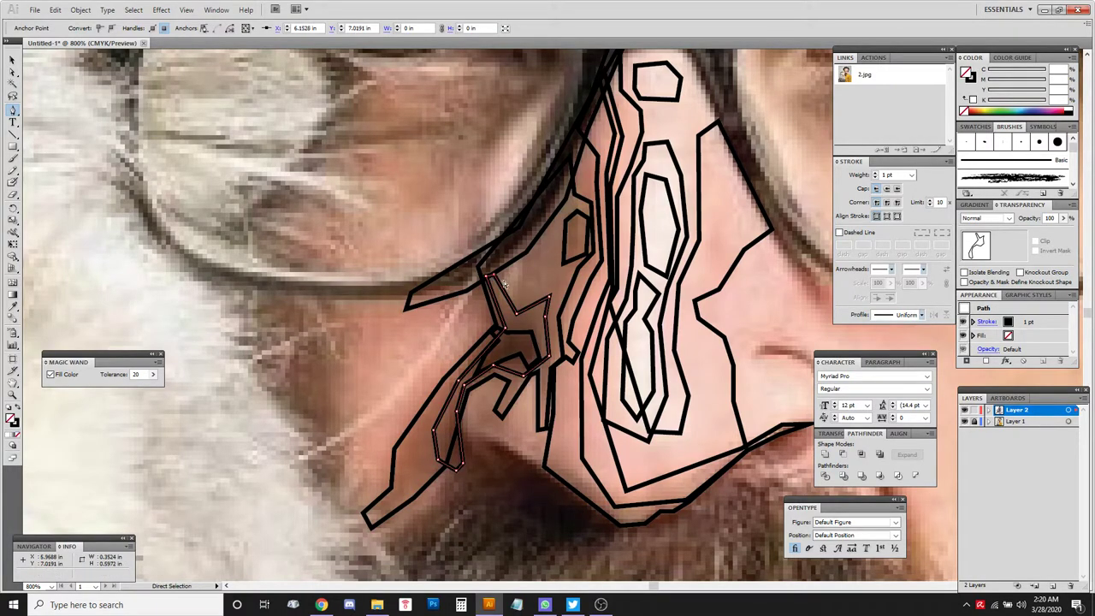
ctrl+click(523, 286)
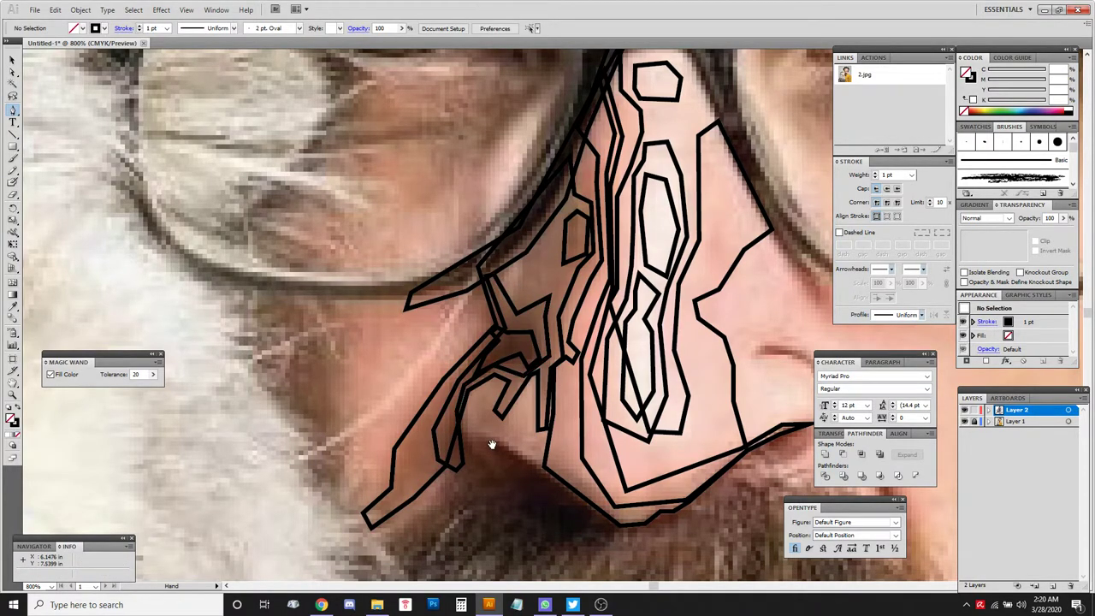
Draw a thin closed shadow shape along the outer crease of the left nostril wing, curving down to the nostril.
drag(494, 448, 482, 384)
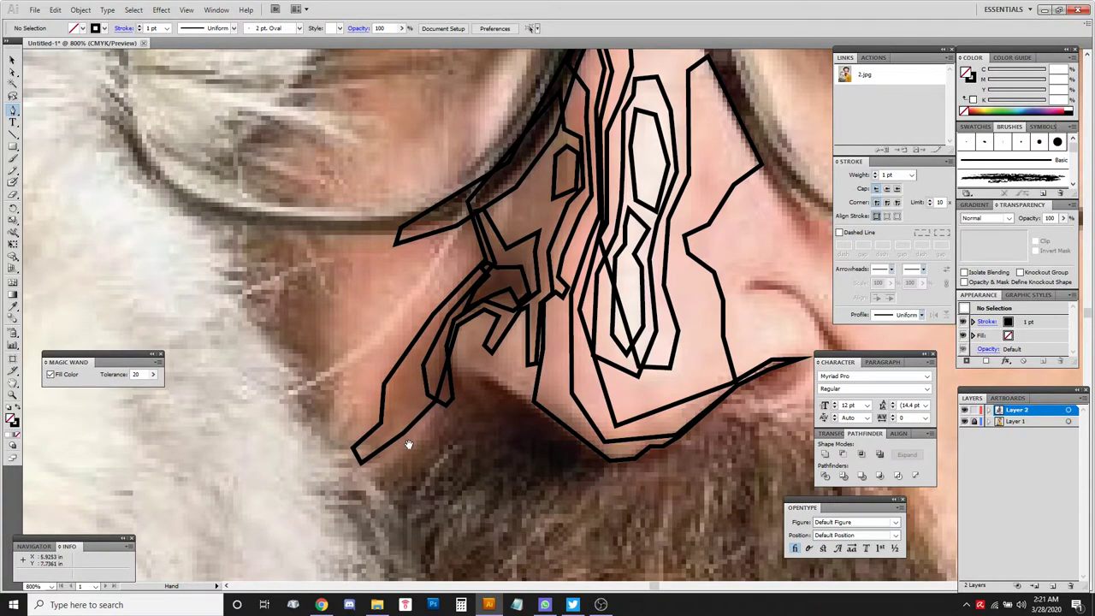
drag(409, 445, 321, 433)
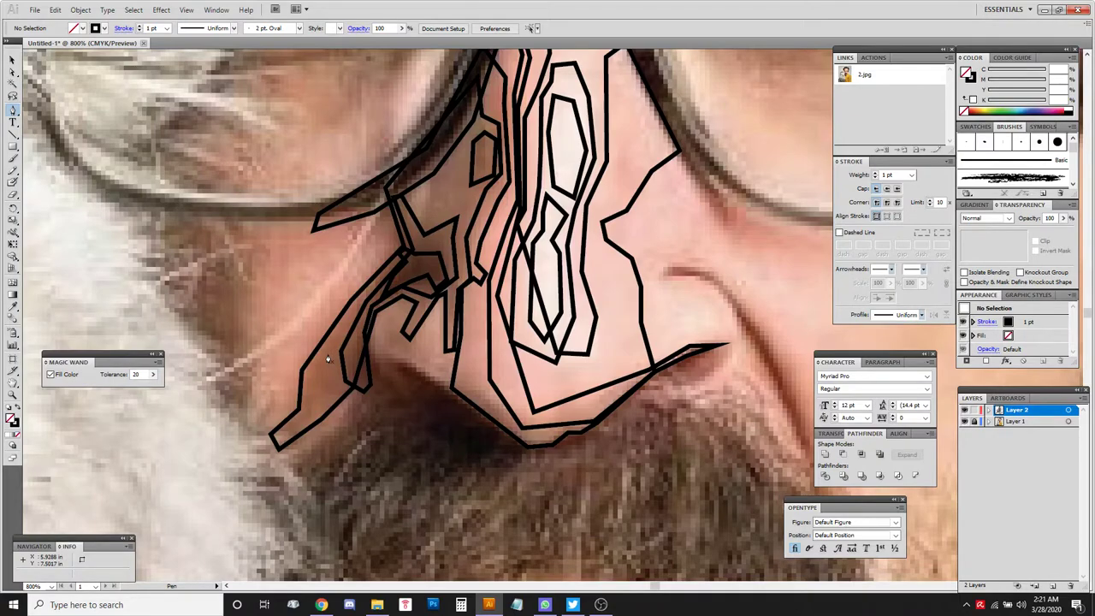
click(403, 391)
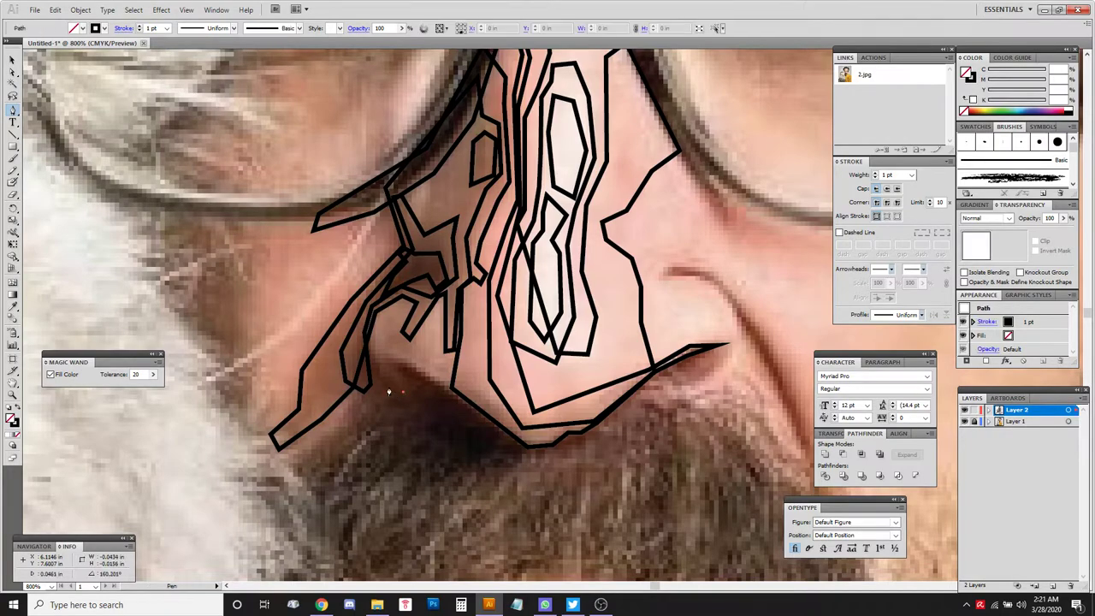
click(383, 377)
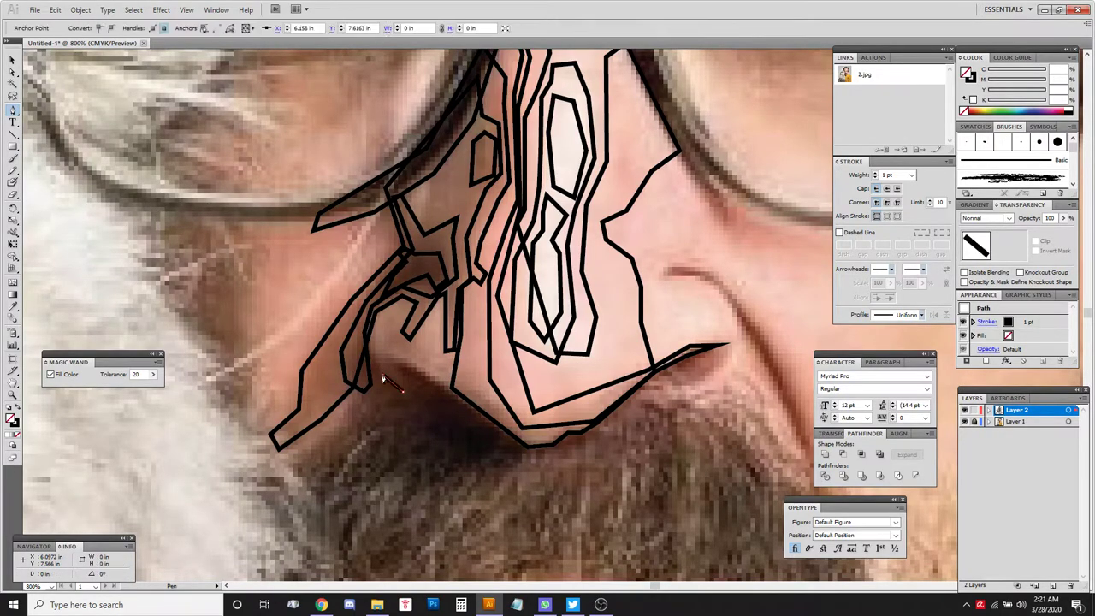
click(373, 354)
click(373, 329)
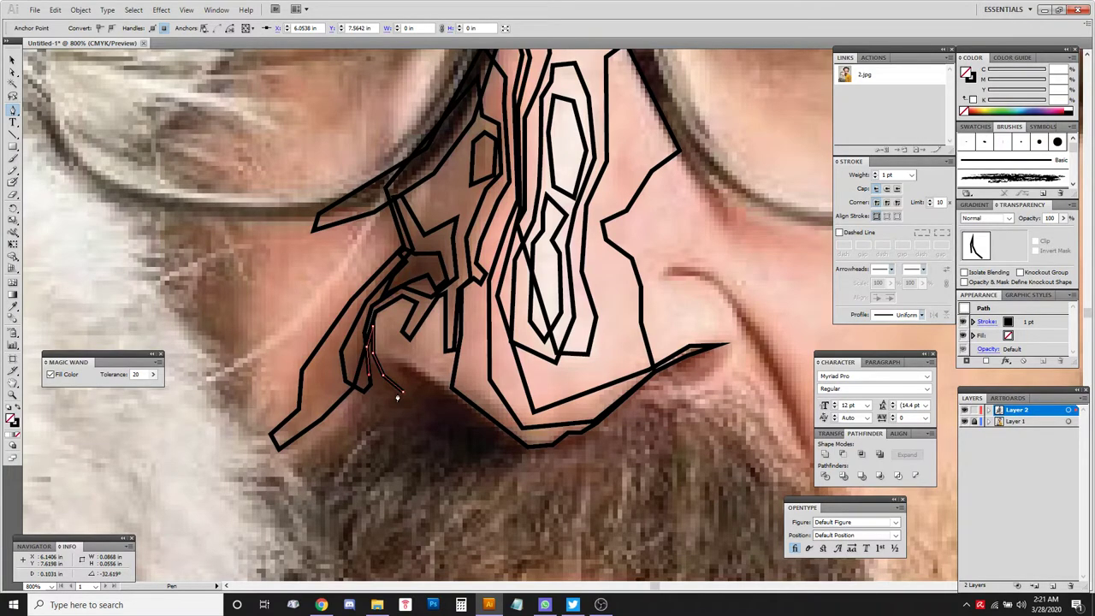
click(398, 396)
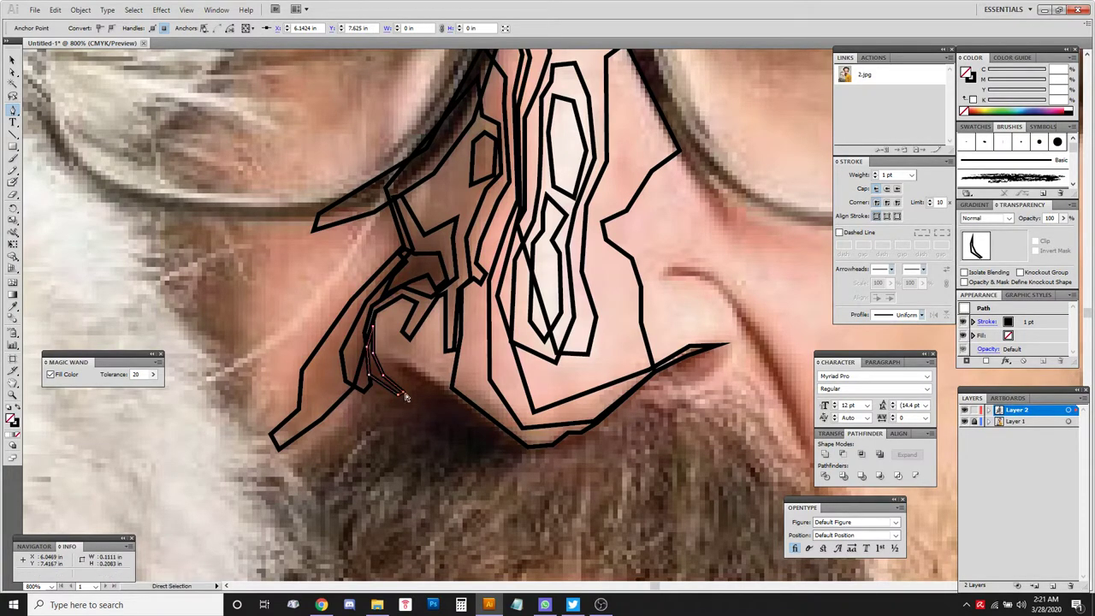
ctrl+click(415, 403)
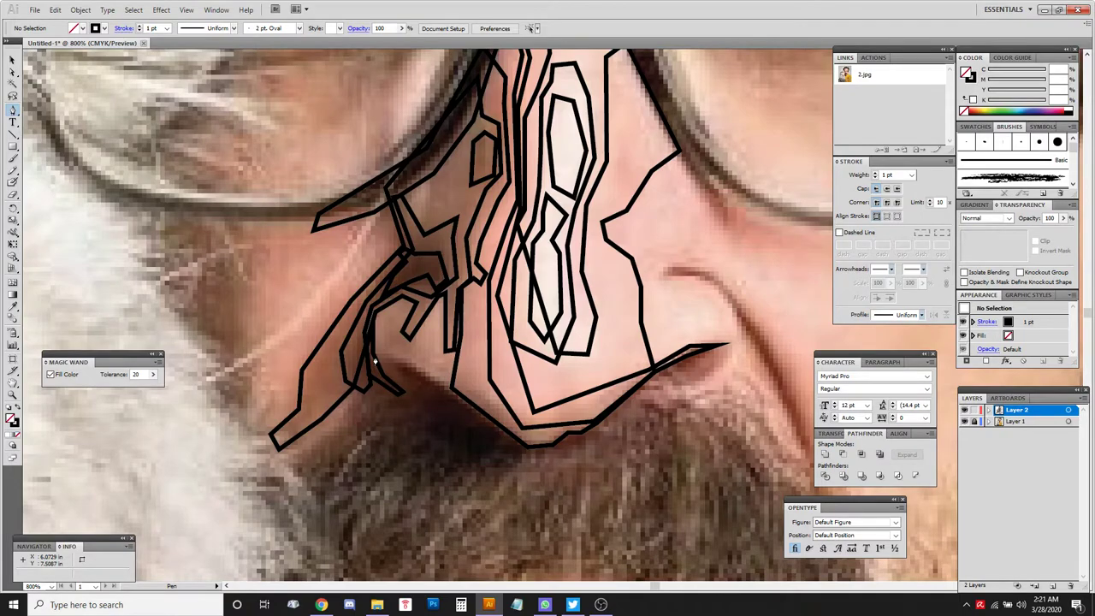
Start the left nostril's shadow path at the wing crease and trace its upper edge down to the base of the nose tip.
drag(383, 351, 392, 350)
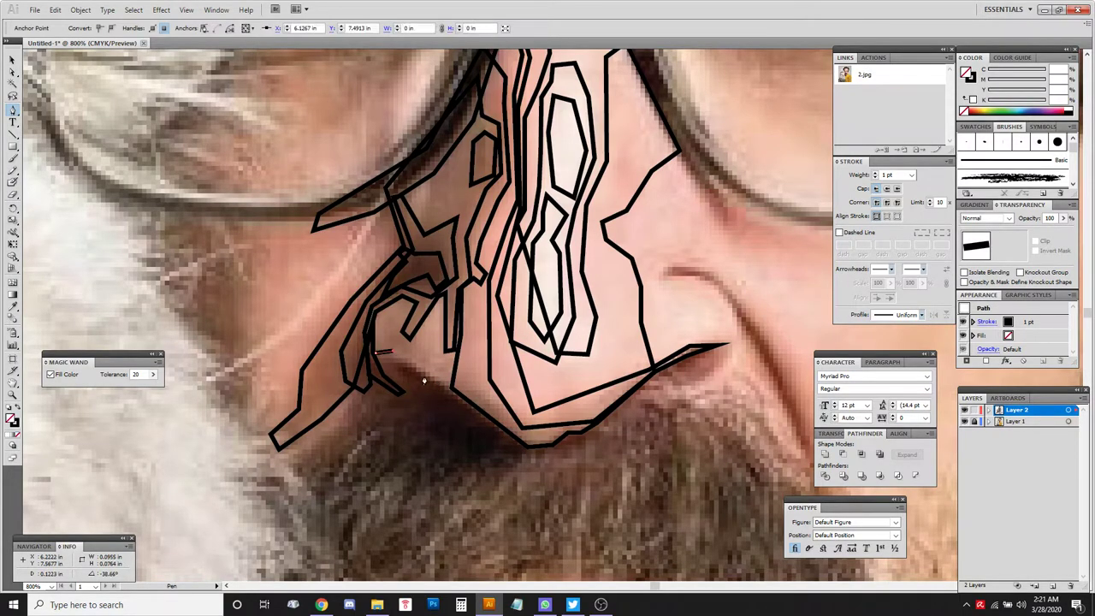
click(420, 372)
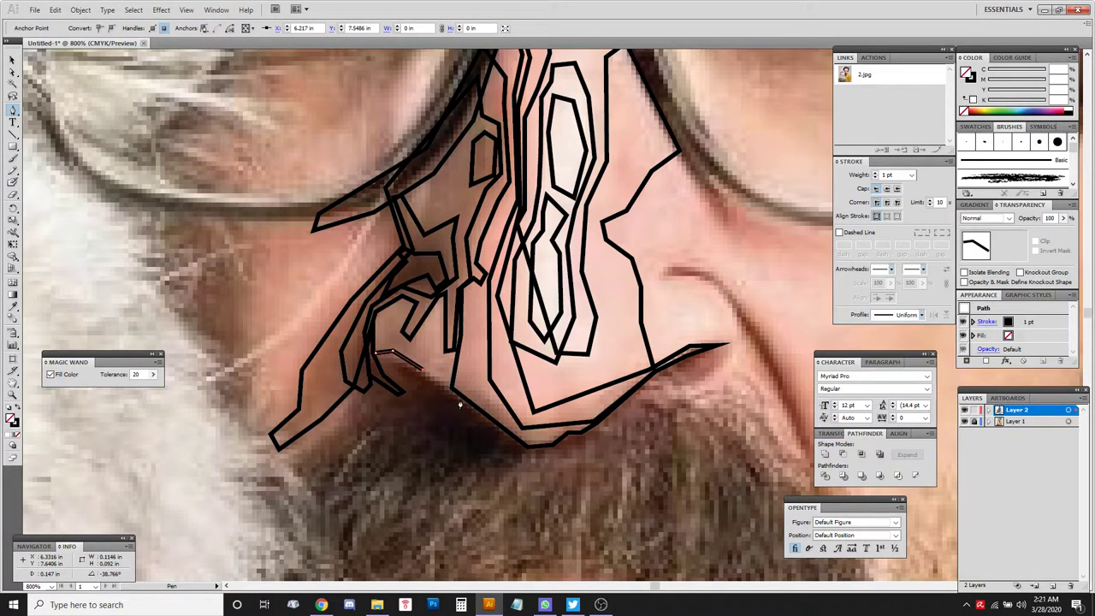
click(459, 400)
click(524, 446)
click(522, 453)
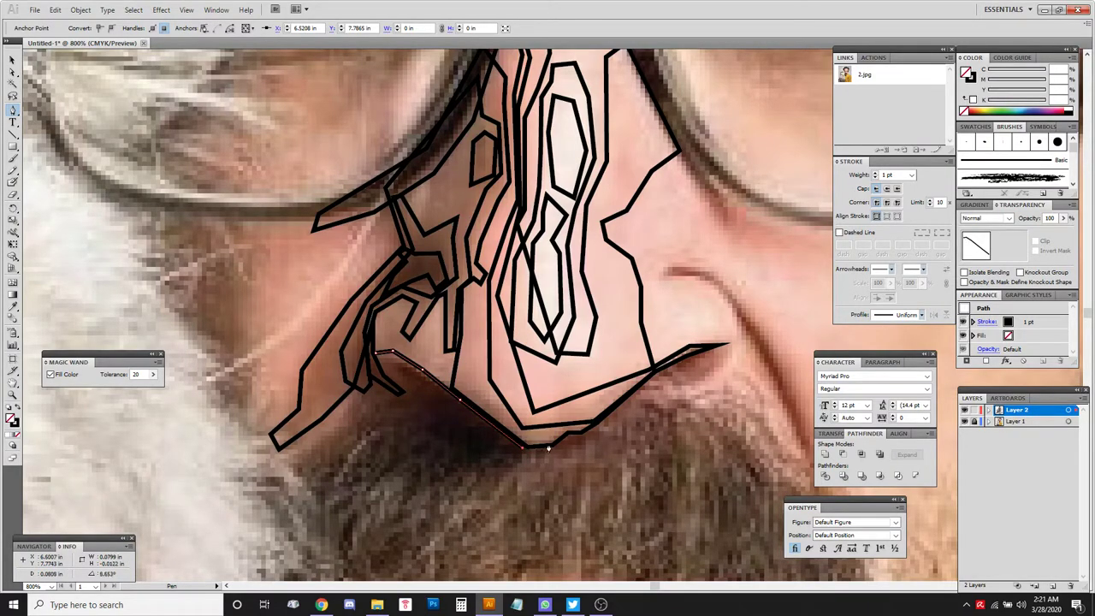
Trace the nostril shadow's lower edge back along the moustache to the cheek fold and close it at the wing crease.
click(505, 450)
click(393, 420)
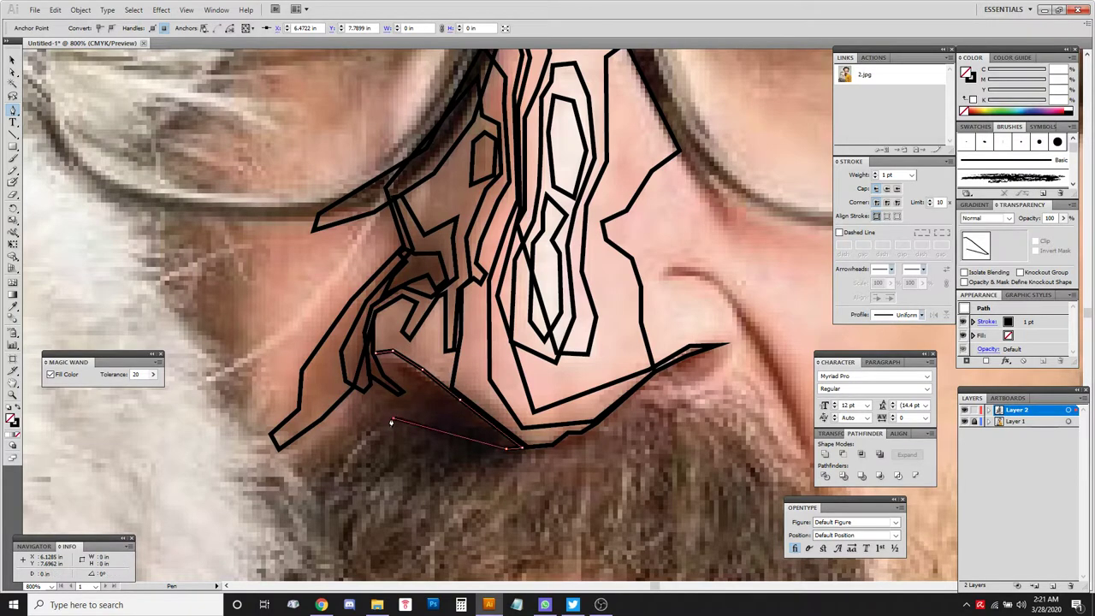
click(338, 431)
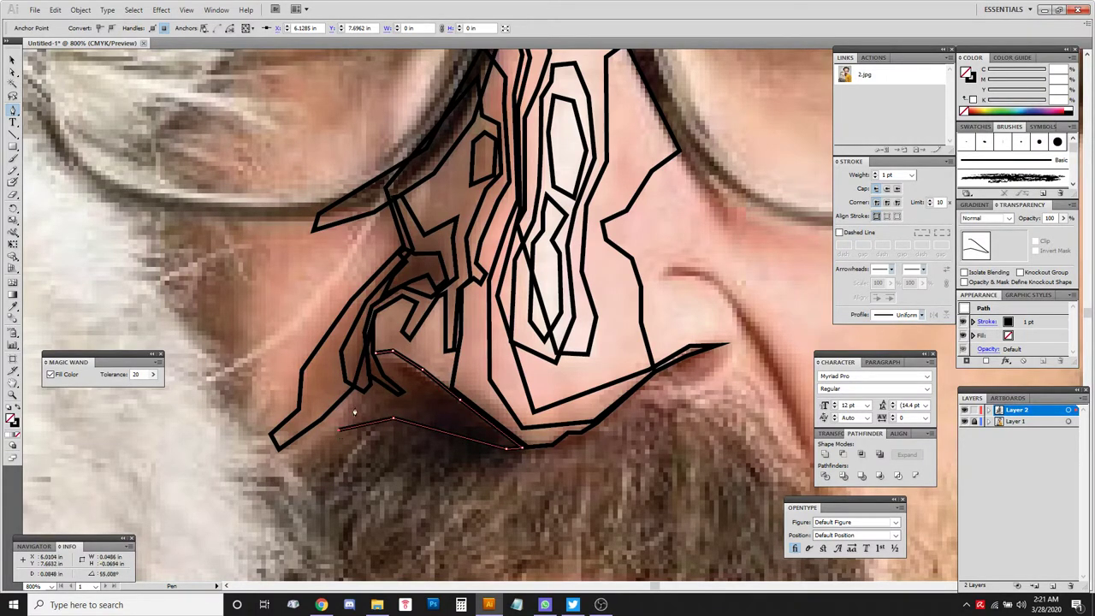
click(354, 402)
click(368, 394)
click(376, 357)
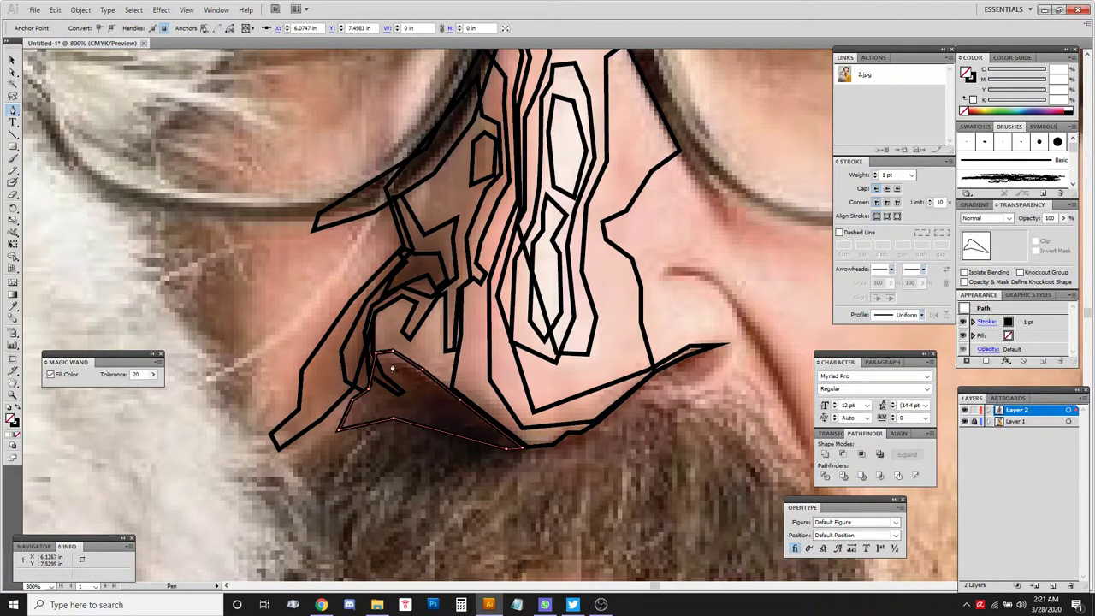
Draw a closed, notched shape for the darker area inside the left nostril's shadow outline.
click(396, 364)
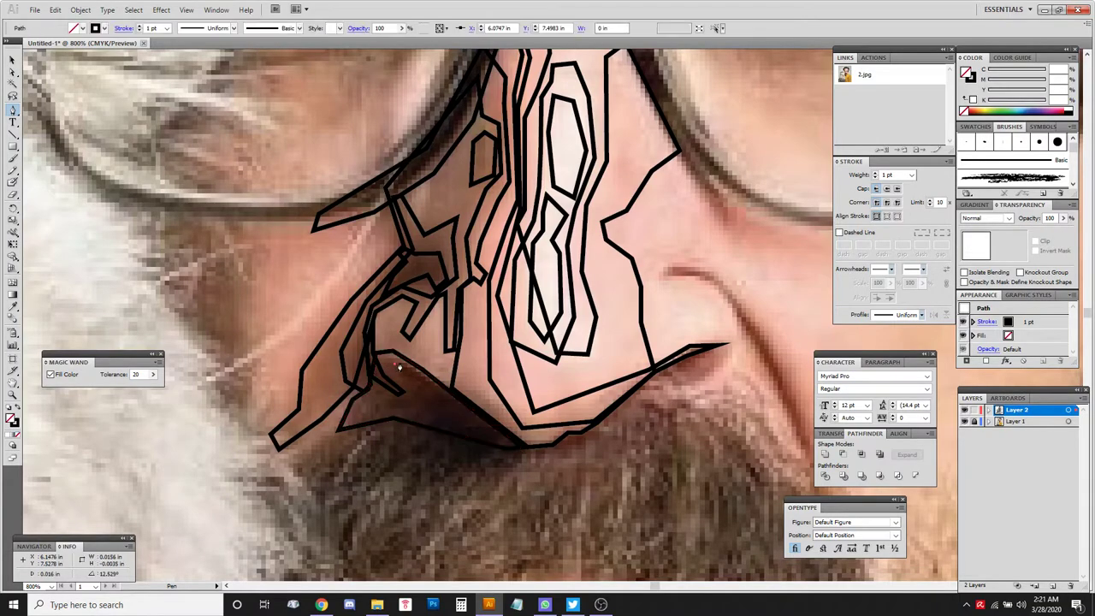
click(451, 402)
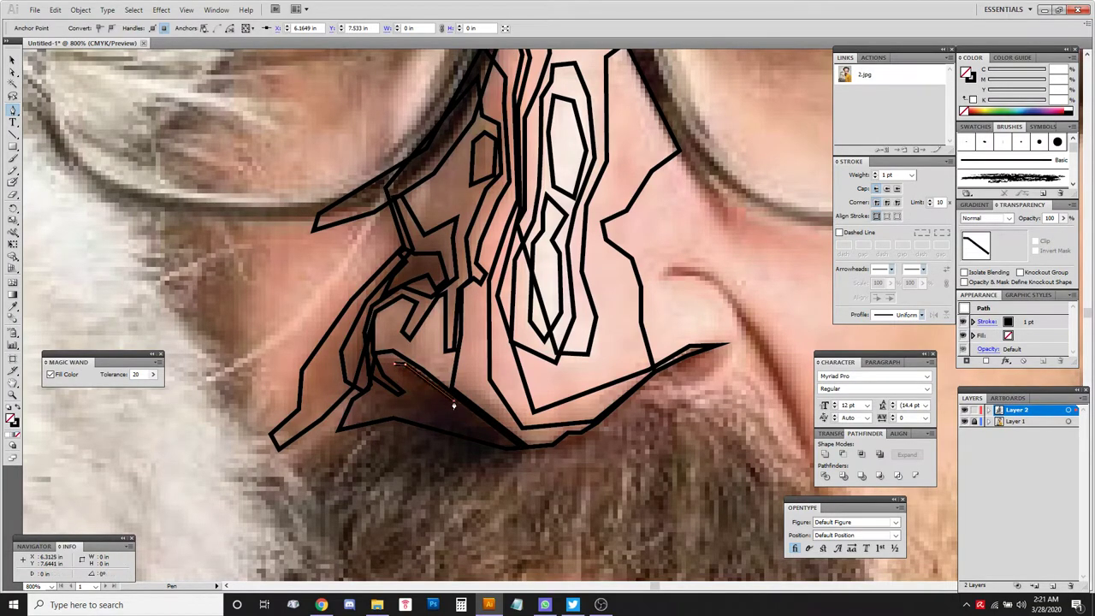
click(494, 440)
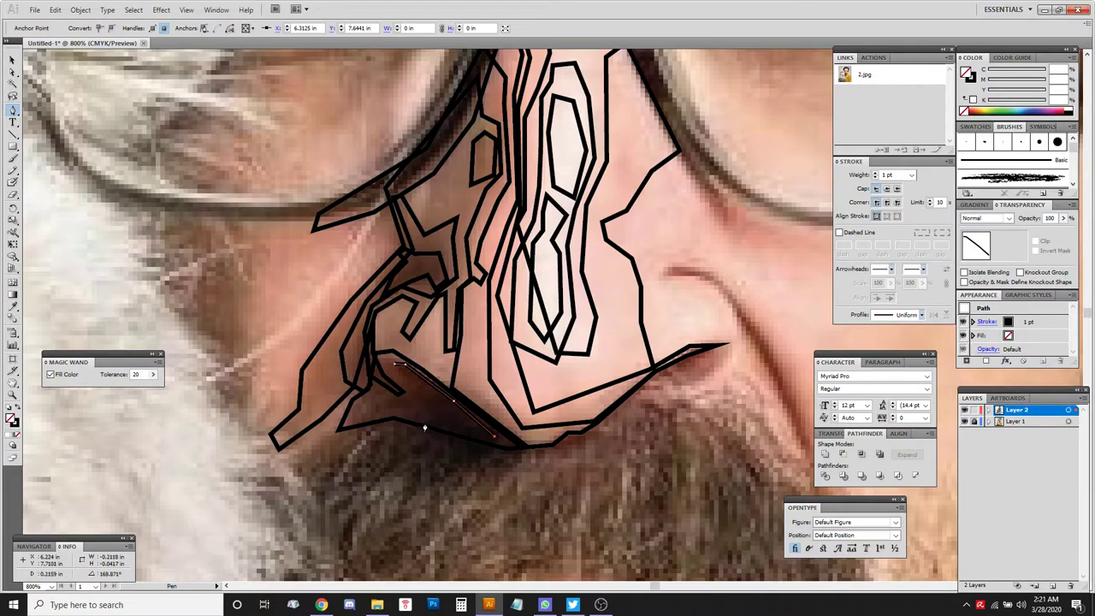
click(377, 414)
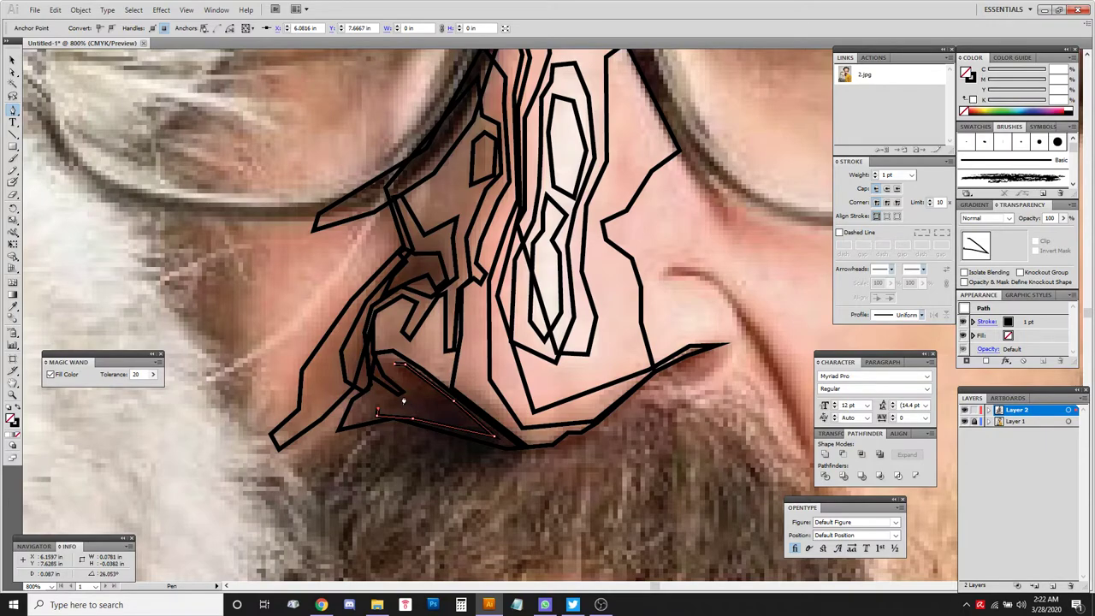
click(411, 390)
click(412, 391)
key(ctrl+z)
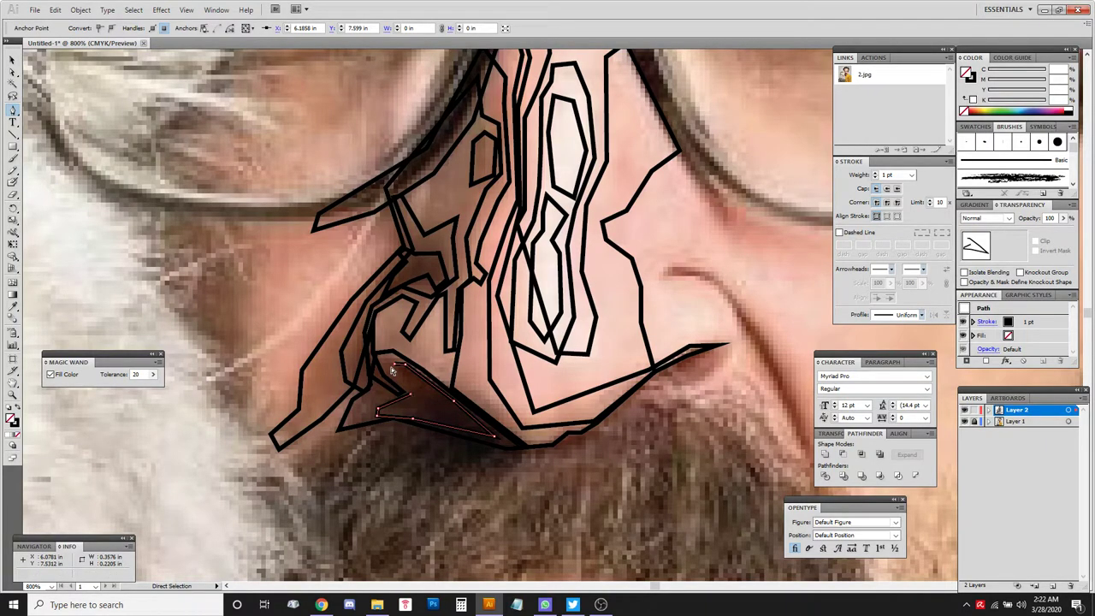
click(395, 374)
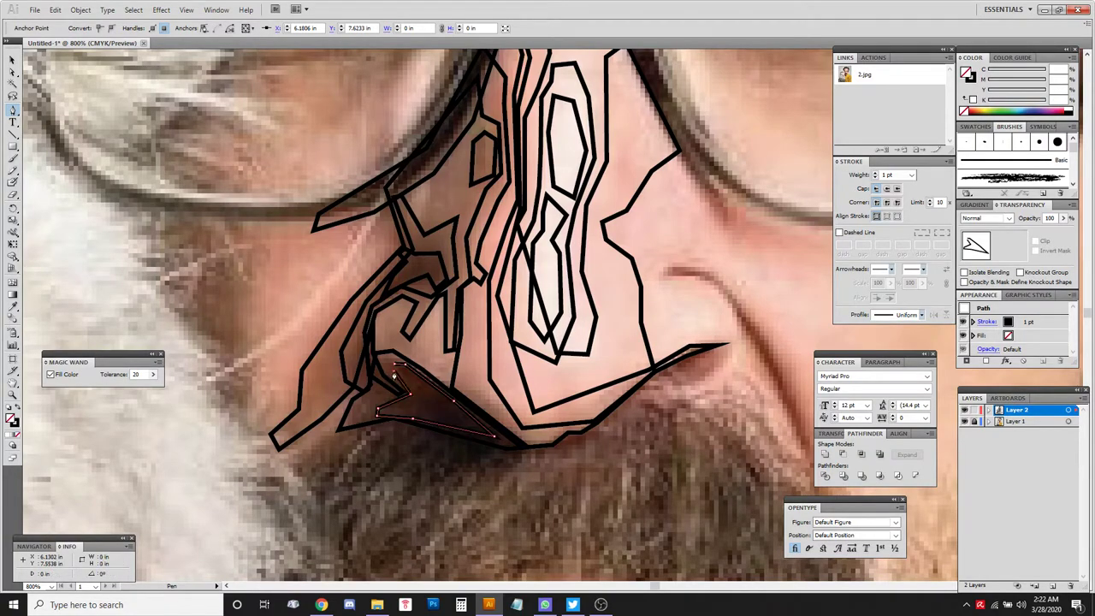
ctrl+click(407, 445)
Draw a closed, forked shape for the darkest area inside the left nostril and pull its lower tip back within the nostril shadow.
click(415, 375)
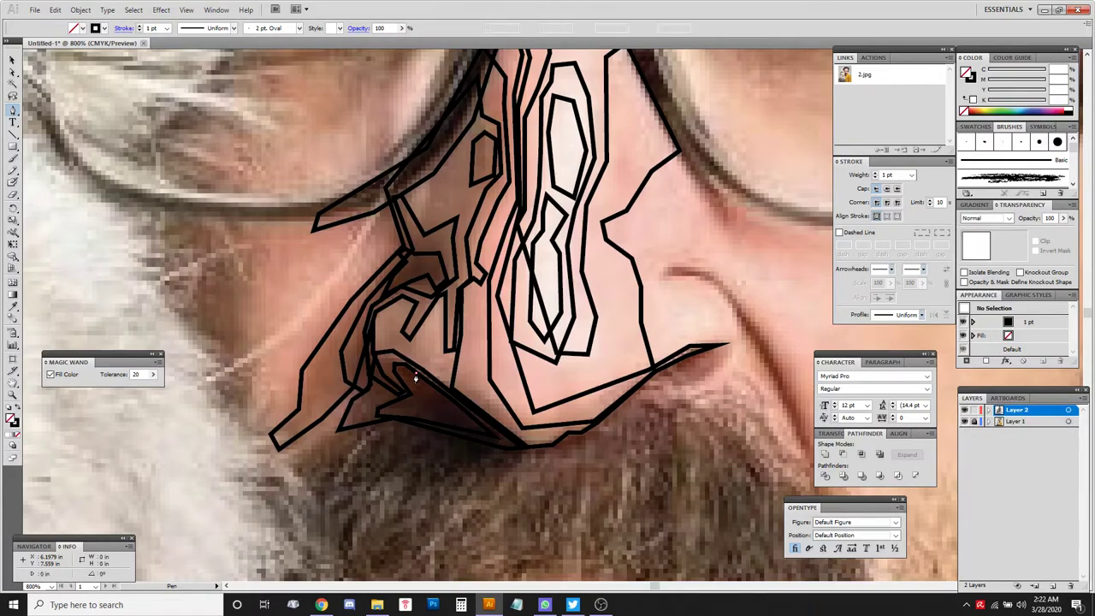
click(413, 393)
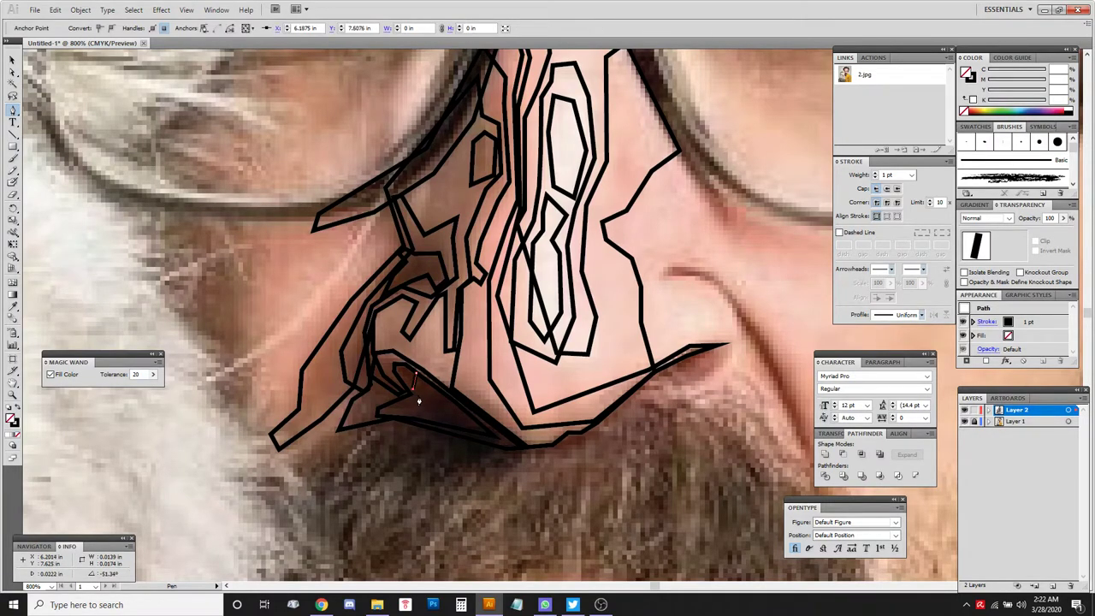
click(397, 402)
click(392, 408)
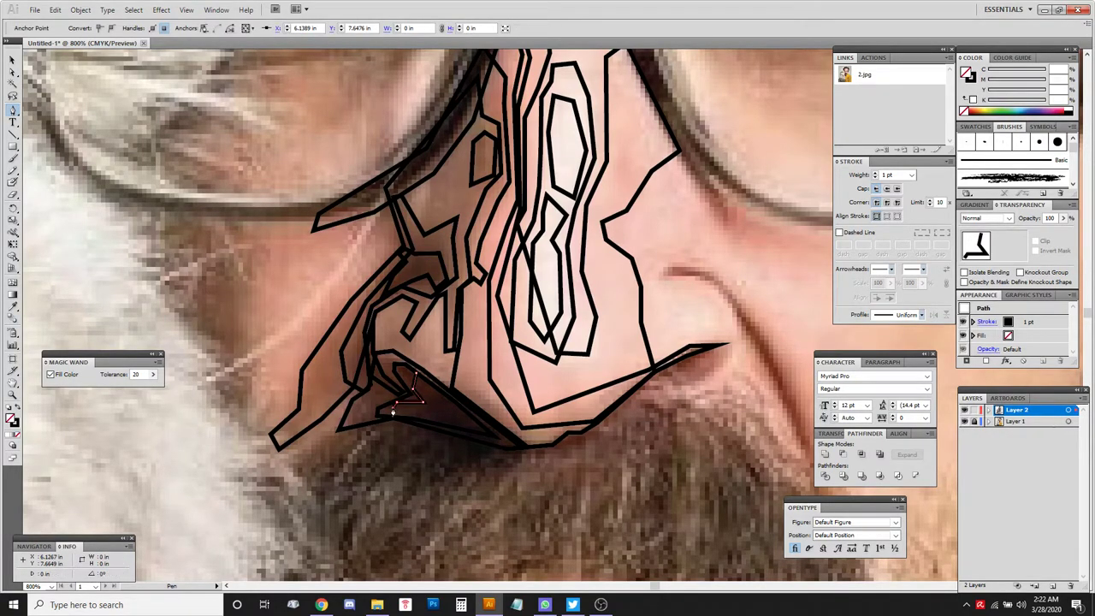
click(433, 413)
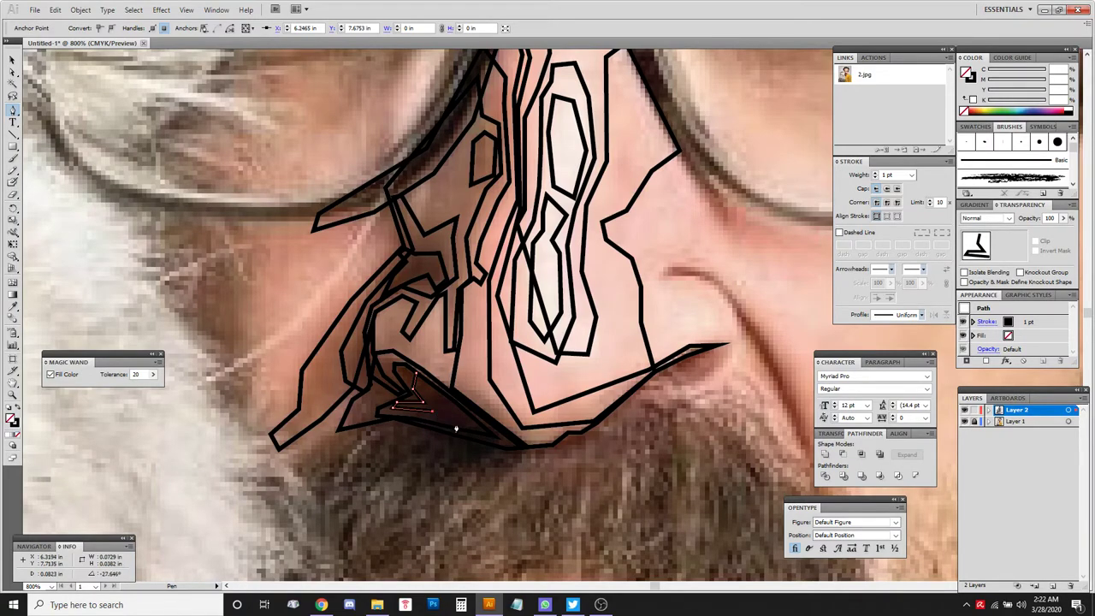
click(468, 433)
click(491, 447)
click(518, 445)
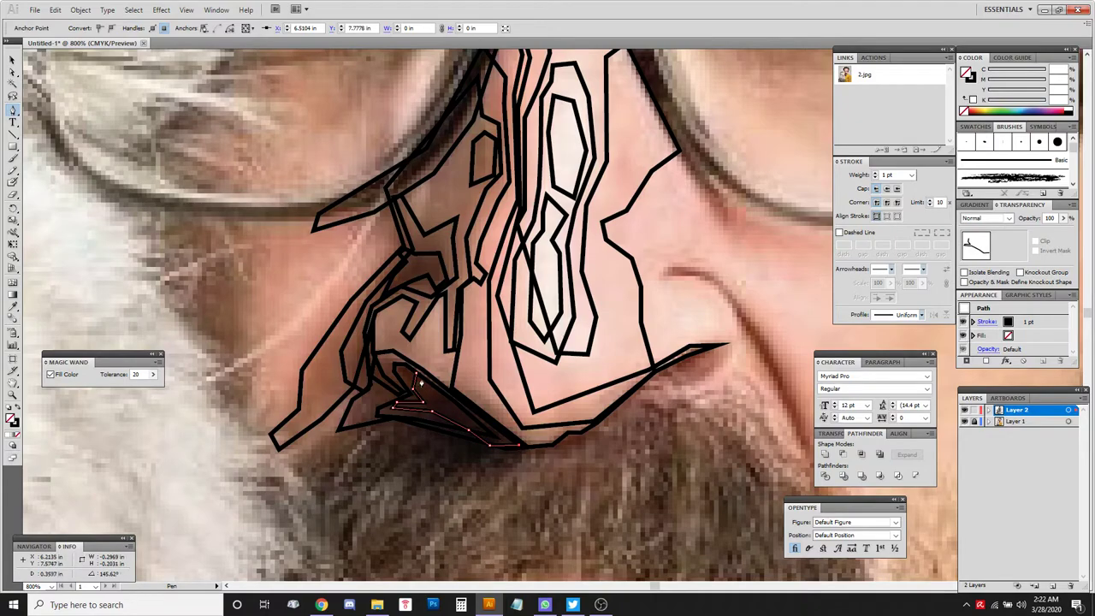
click(417, 377)
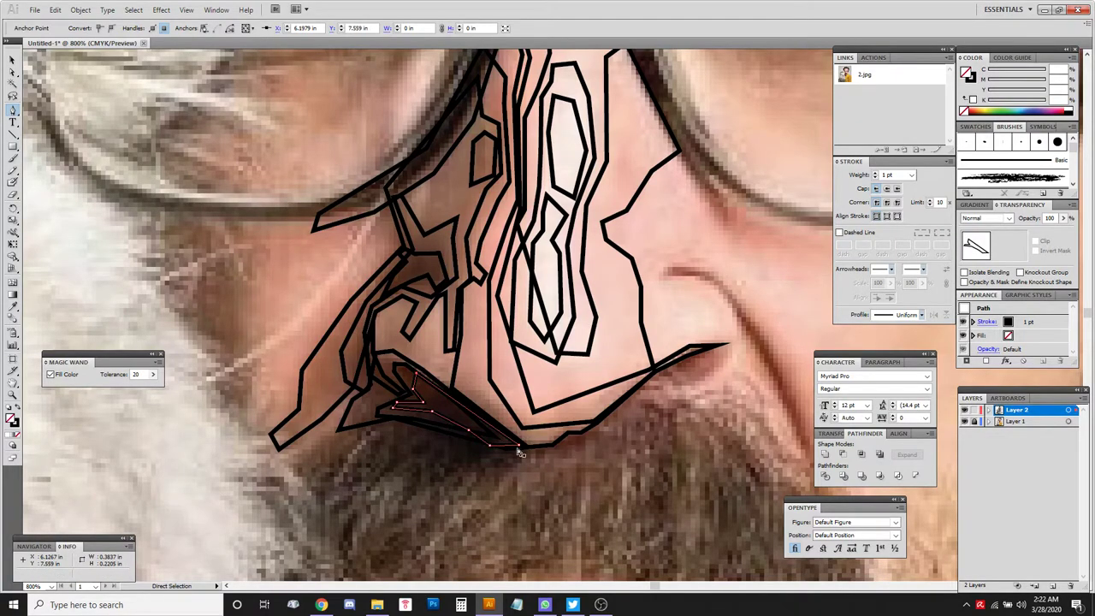
drag(521, 447, 486, 438)
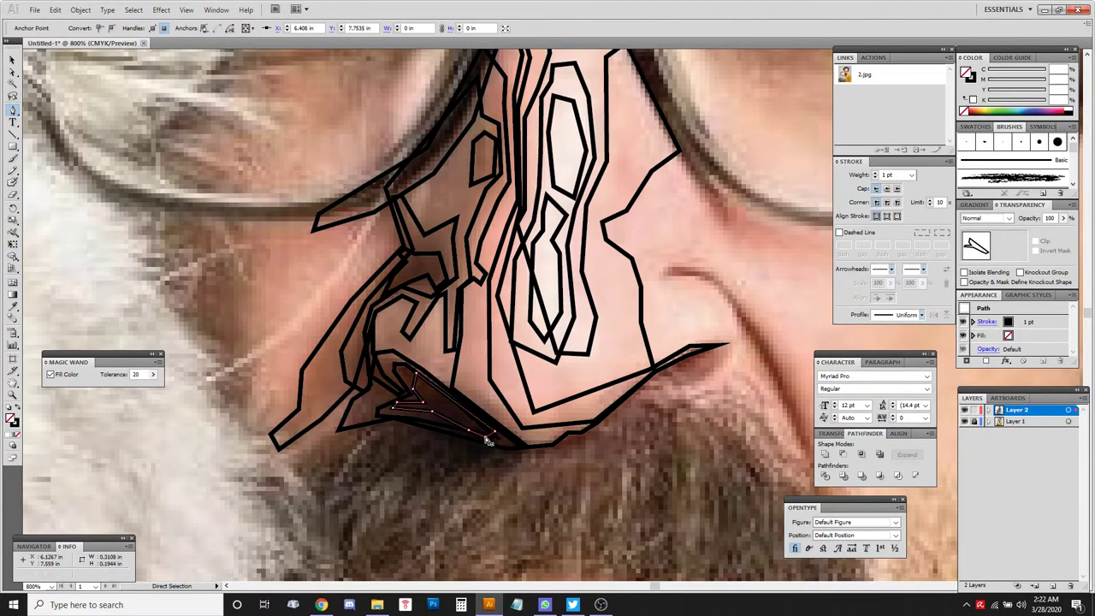
ctrl+click(521, 471)
Draw a closed shadow shape from the base of the nose tip along the underside and around the right nostril opening.
key(space)
drag(671, 393, 532, 455)
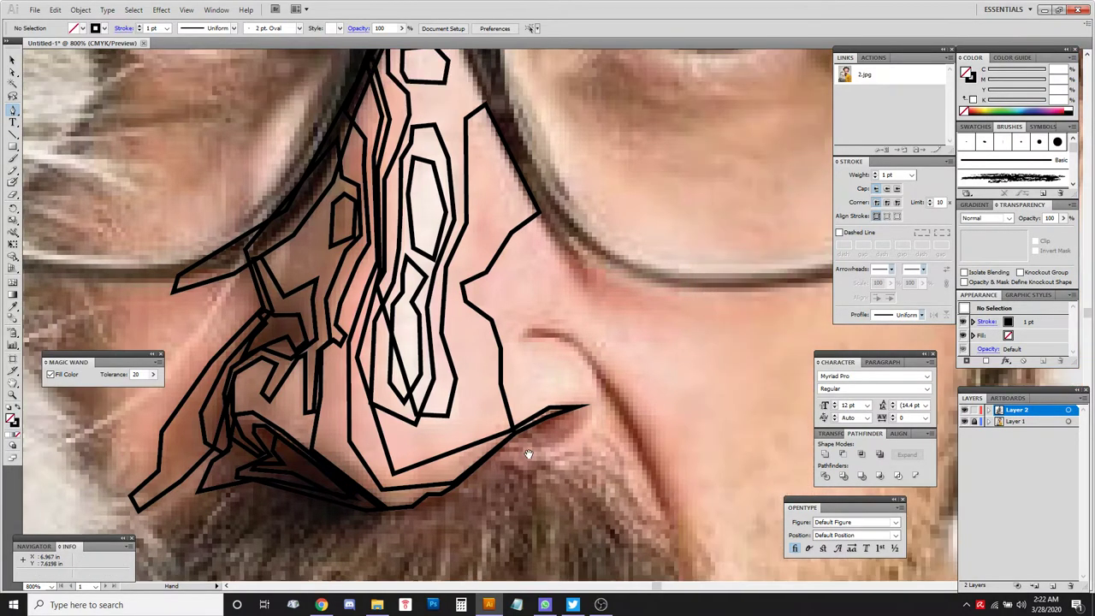
click(417, 505)
click(456, 497)
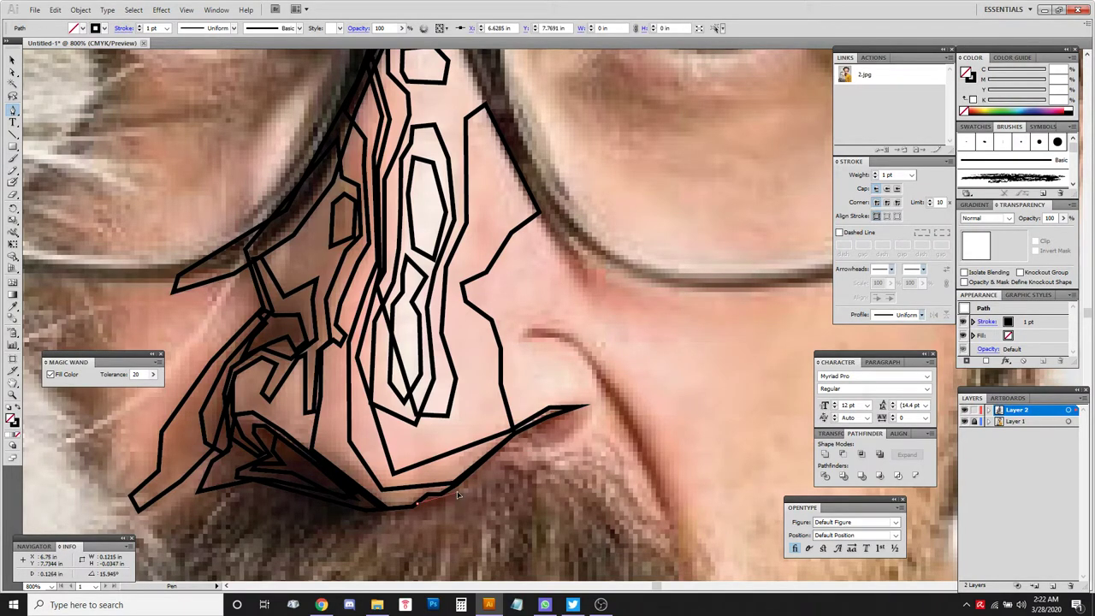
click(515, 444)
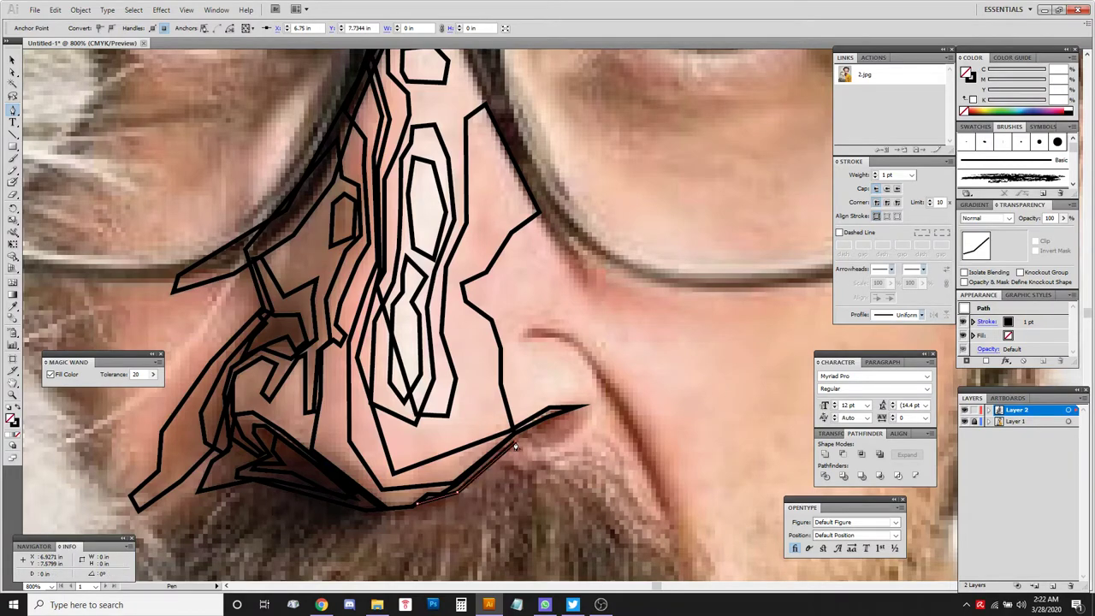
click(534, 444)
click(559, 445)
click(591, 423)
click(585, 406)
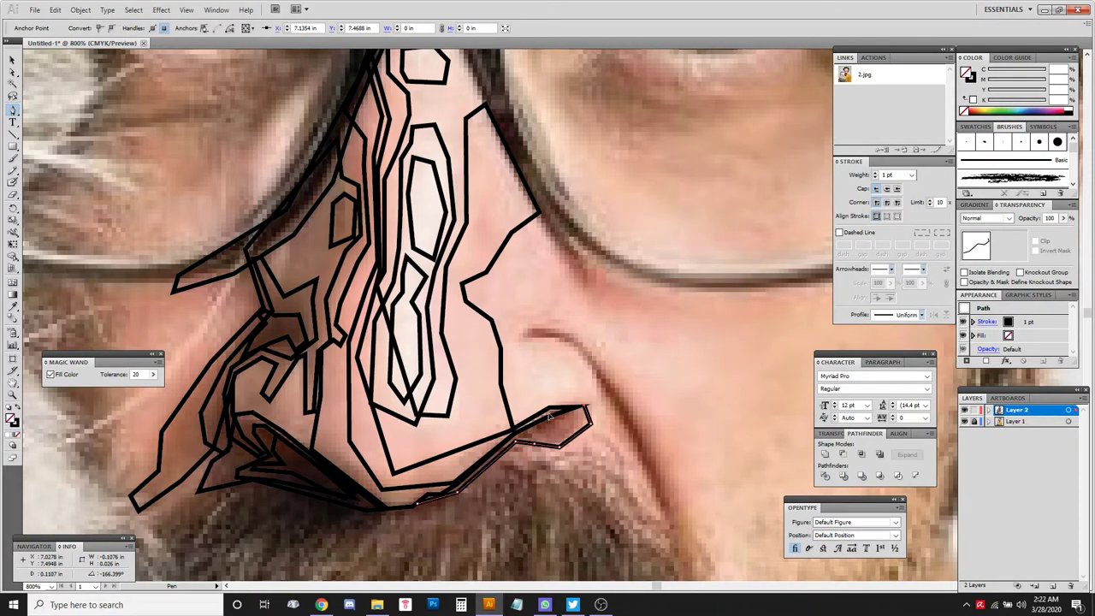
click(514, 434)
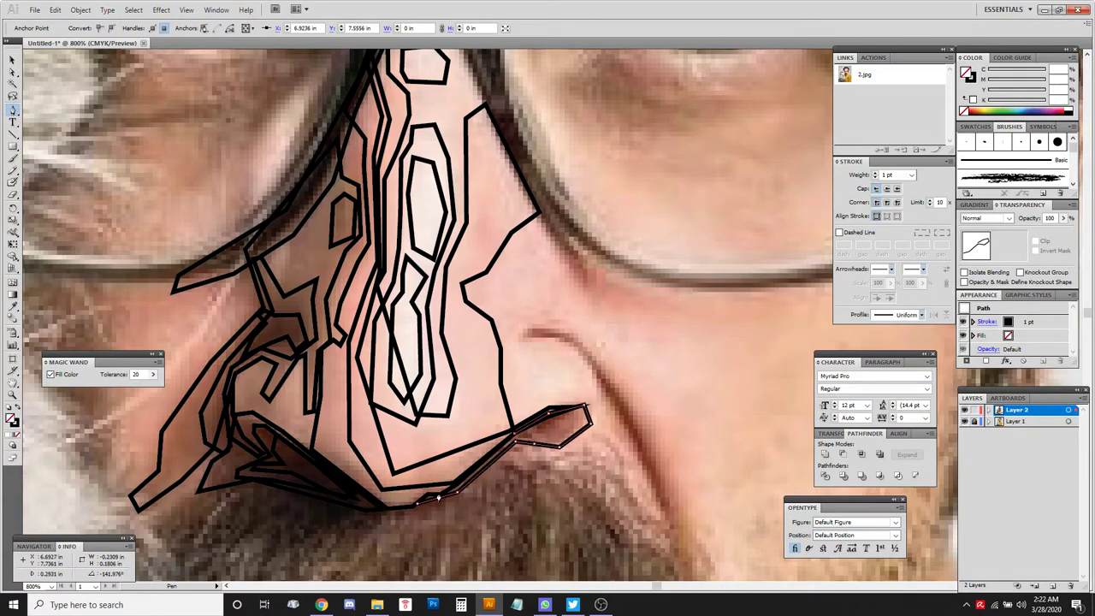
click(418, 507)
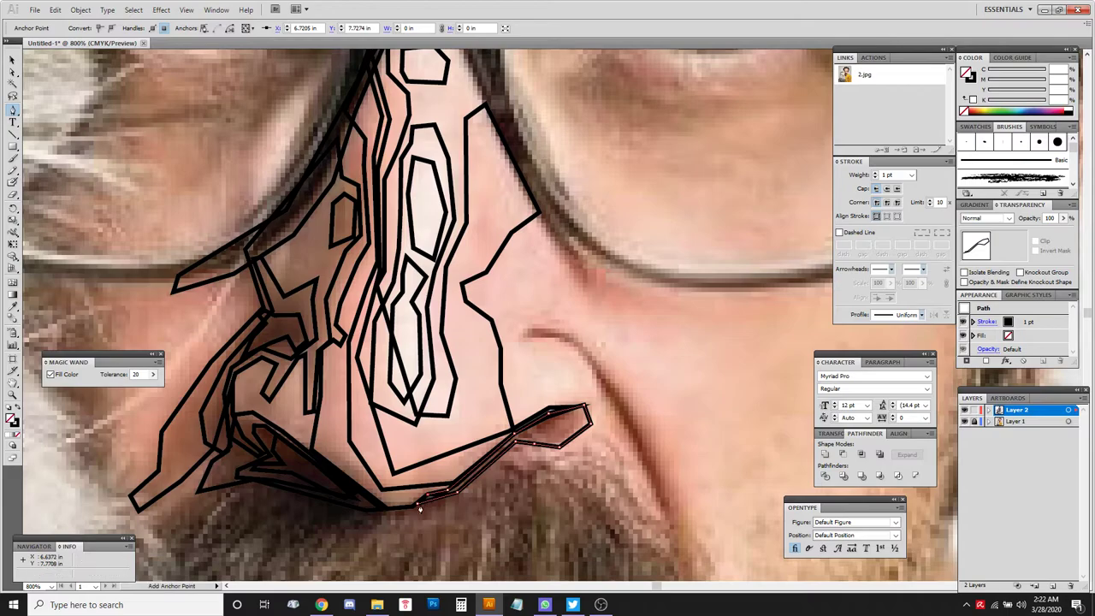
click(417, 506)
Draw a small closed shape for the darker area inside the right nostril's shadow outline.
click(519, 439)
click(546, 440)
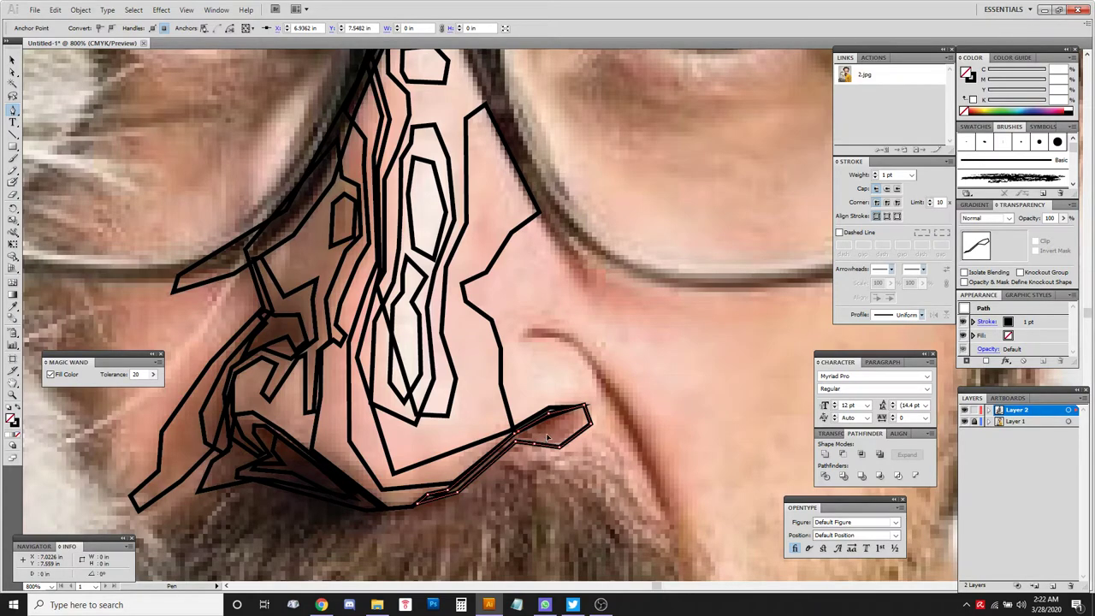
click(569, 411)
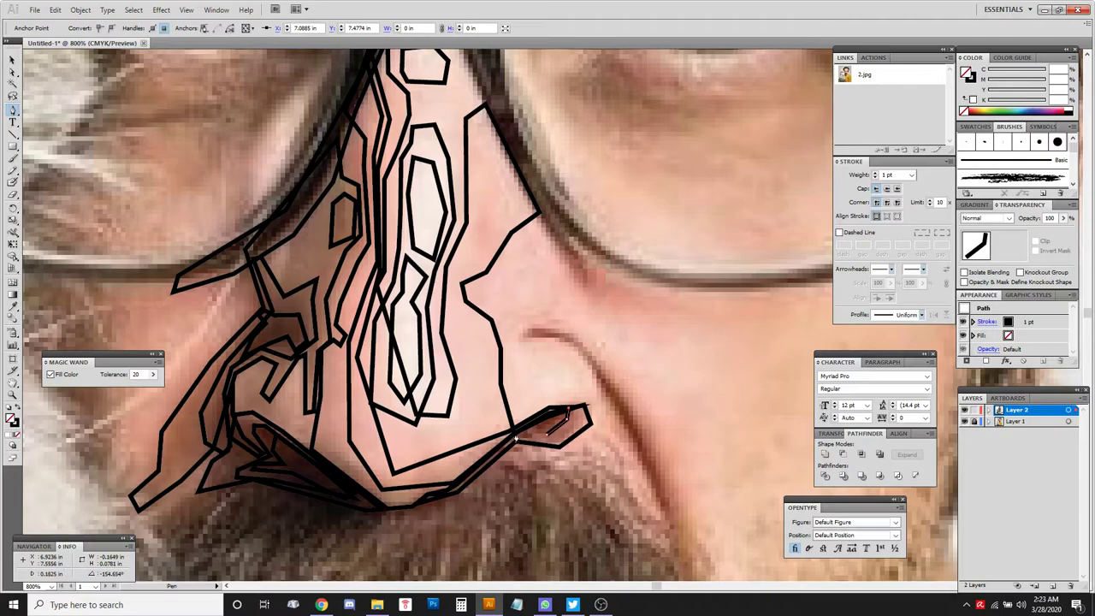
click(517, 436)
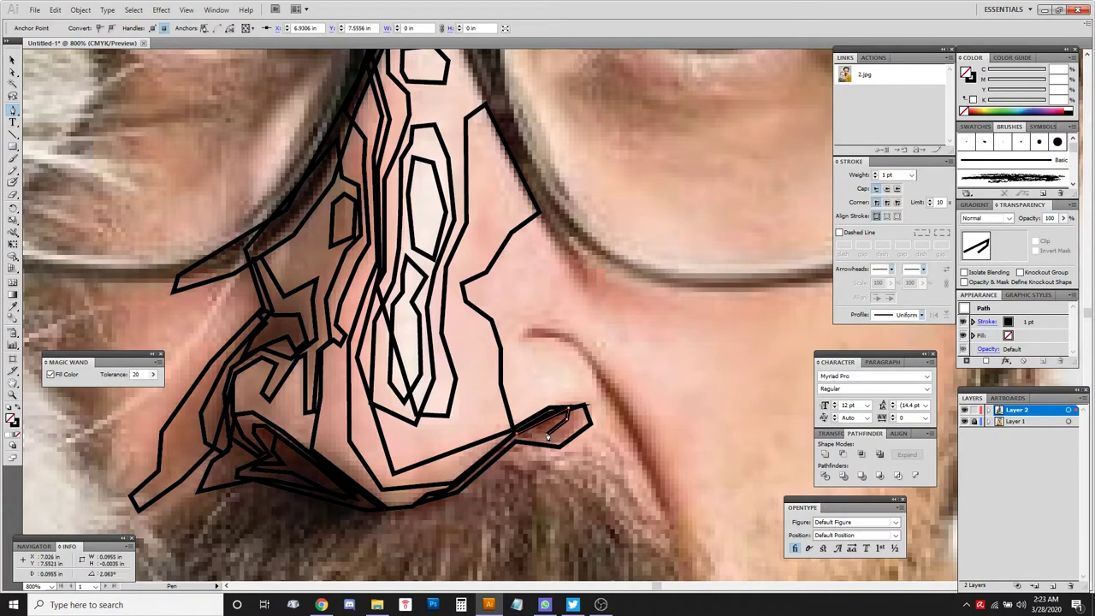
click(548, 435)
ctrl+click(553, 460)
Draw a small narrow closed shape on the nose's left side just below the glasses frame and adjust its upper corner anchor.
drag(557, 451, 630, 482)
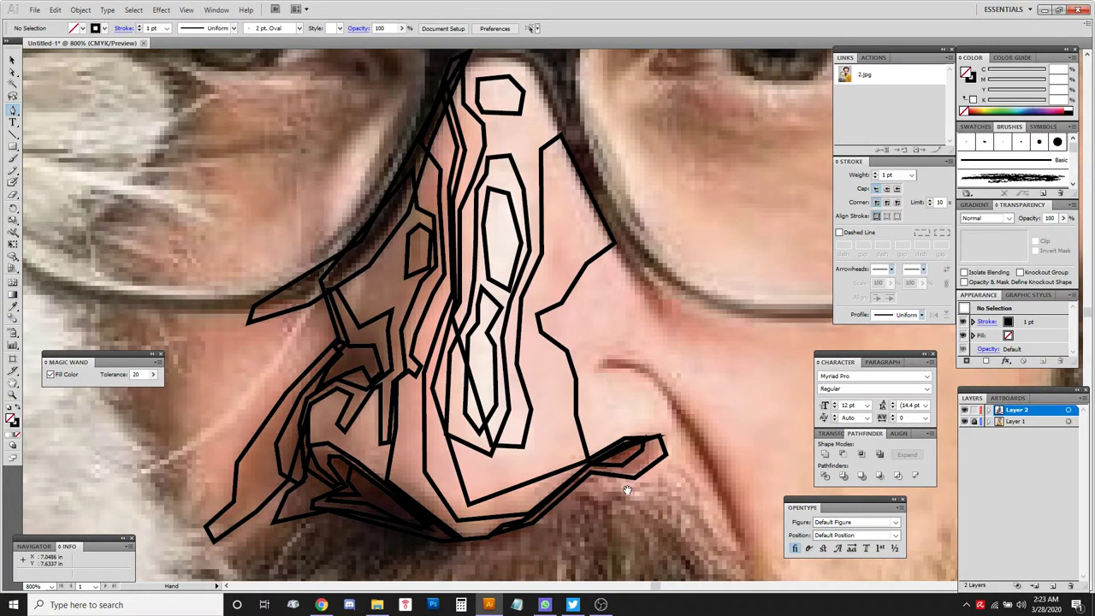
drag(288, 459, 413, 473)
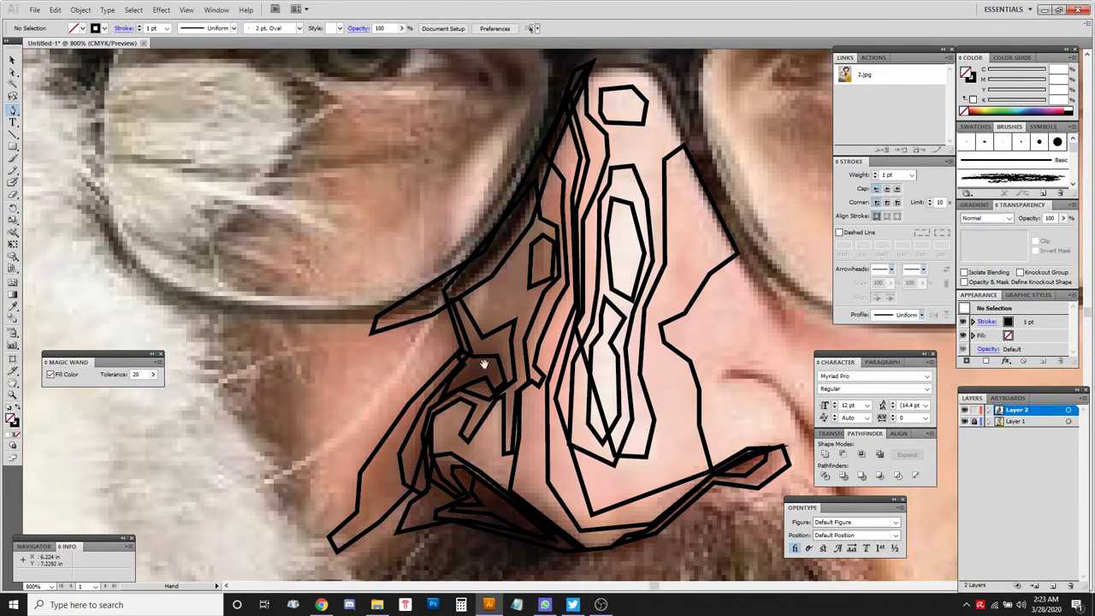
click(489, 279)
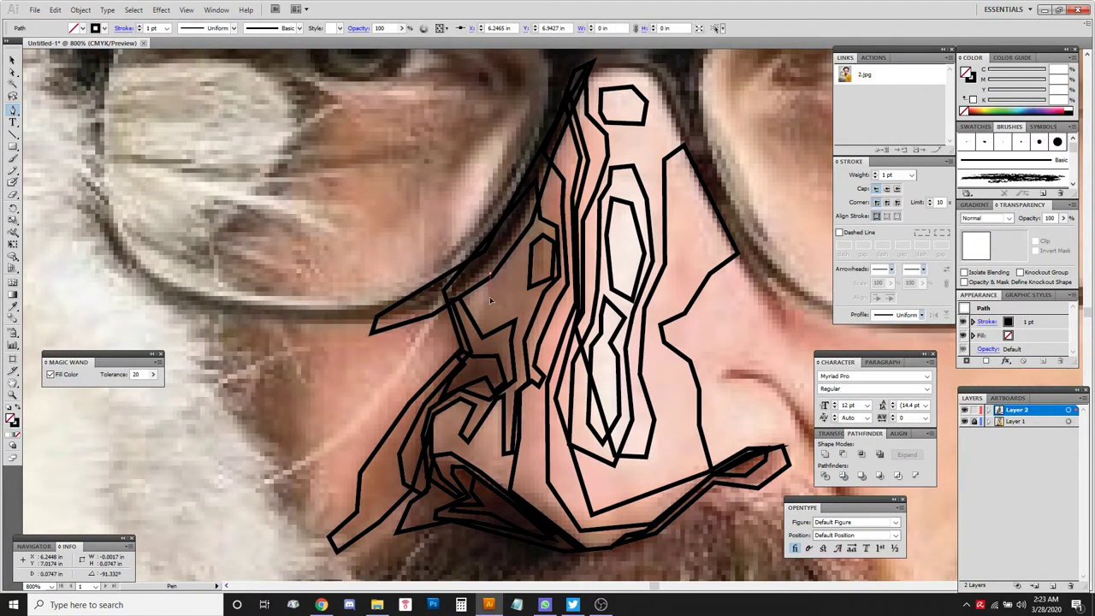
click(470, 327)
click(471, 294)
click(489, 275)
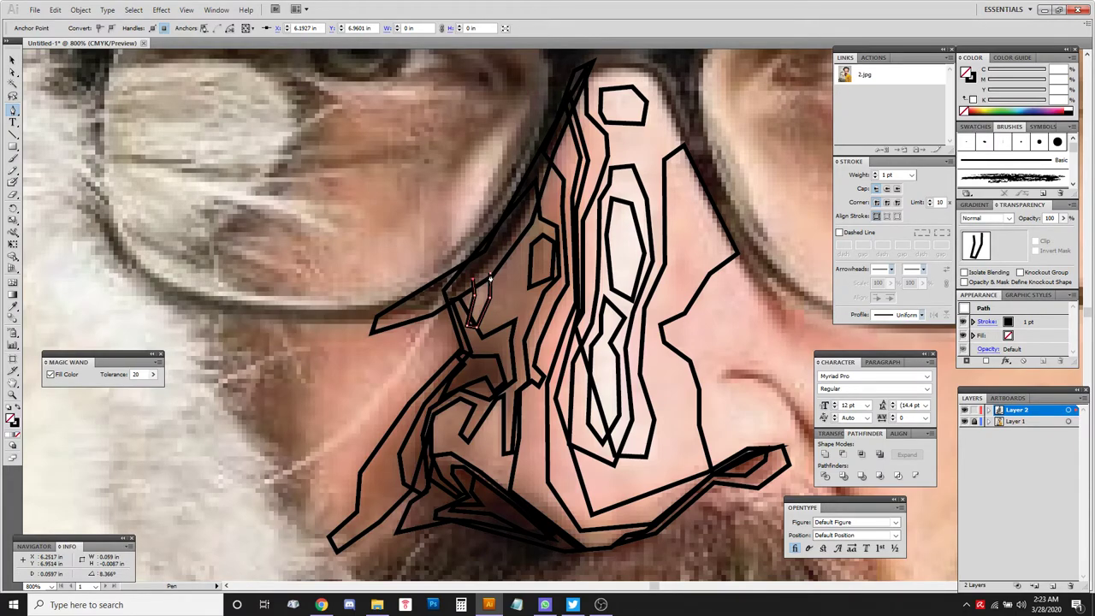
click(491, 273)
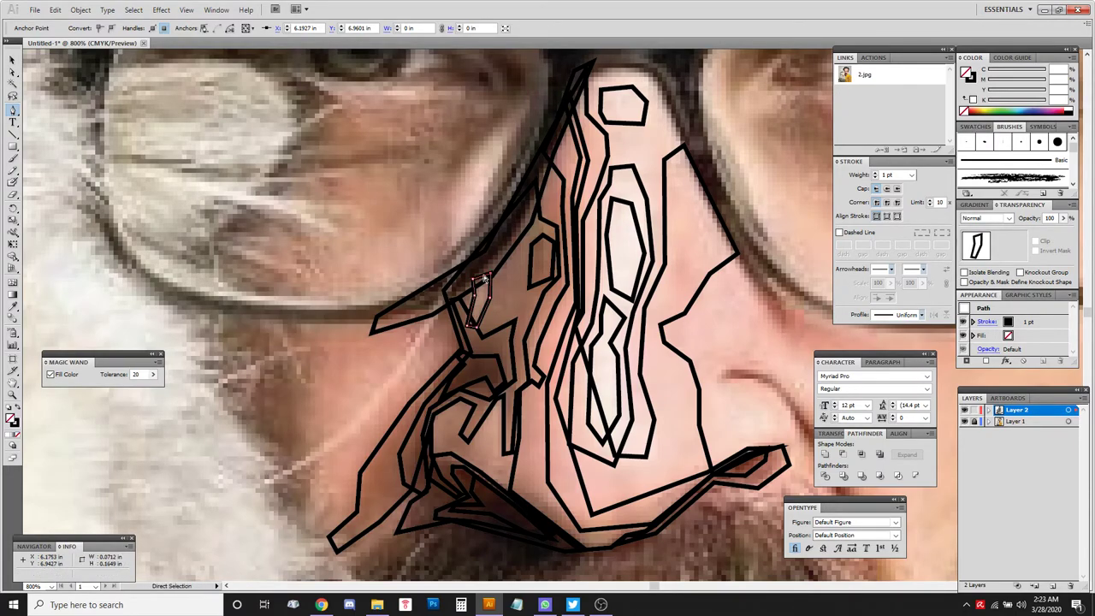
drag(473, 281, 476, 289)
ctrl+click(745, 356)
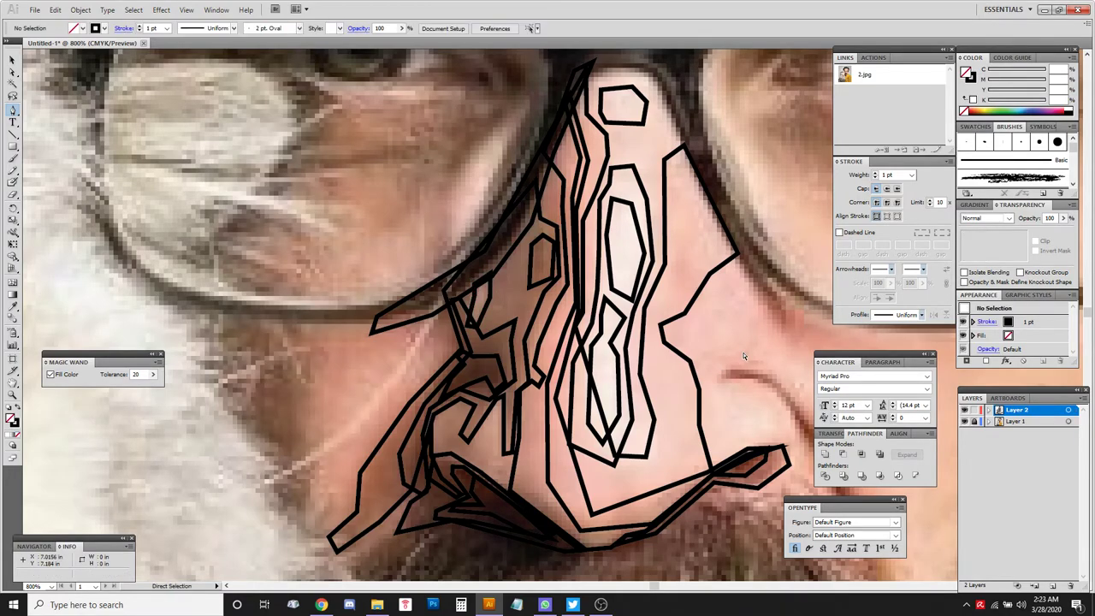
Trace the inner edge of the crease from above the right nostril wing down the cheek fold to the moustache.
drag(745, 356, 478, 308)
click(456, 326)
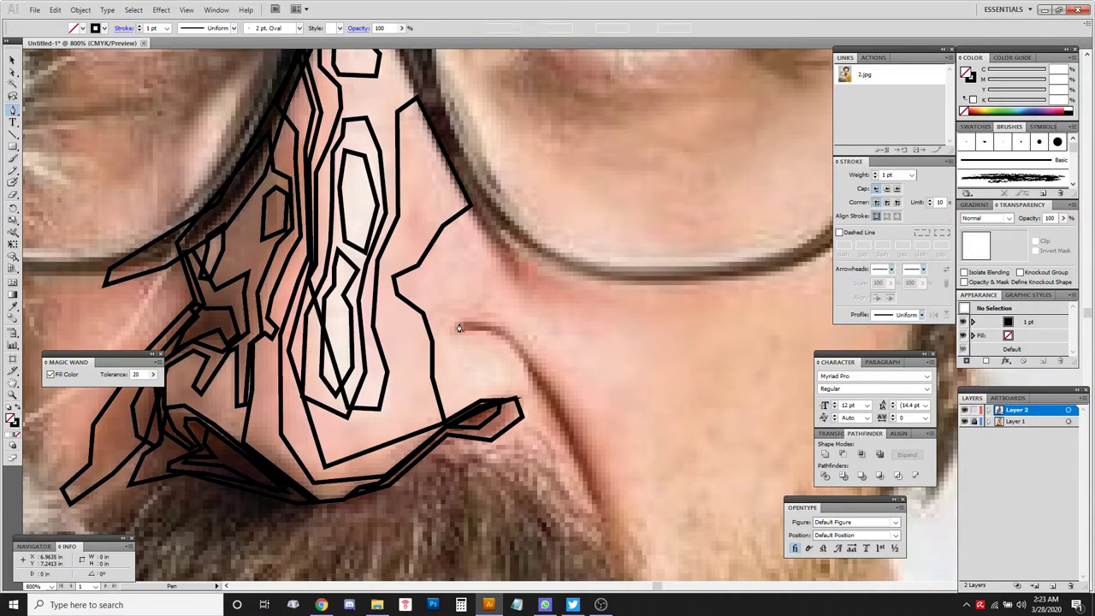
click(470, 331)
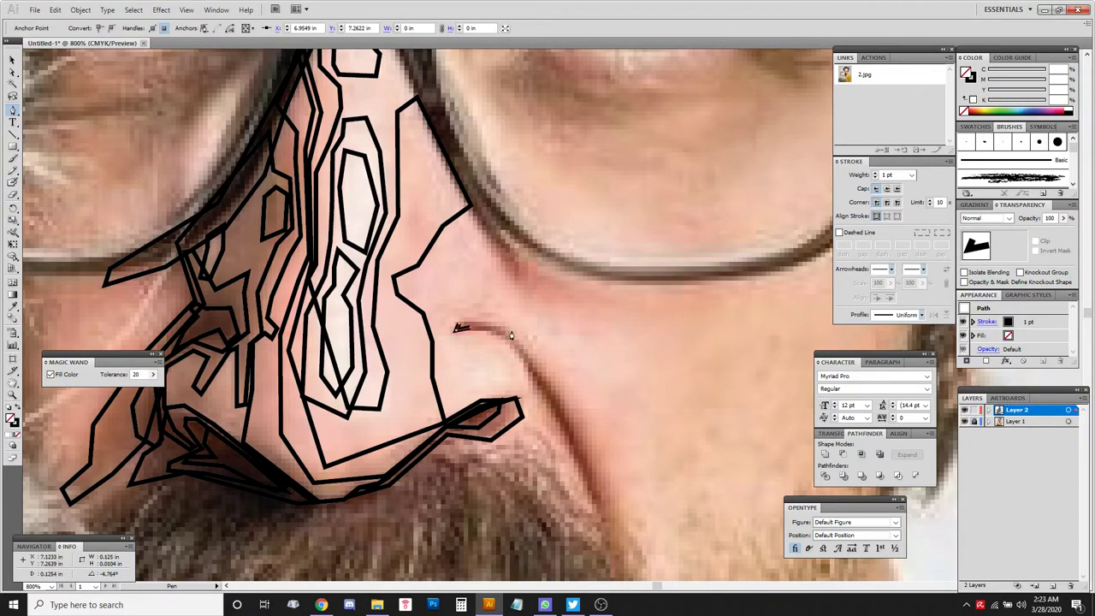
click(498, 334)
click(530, 377)
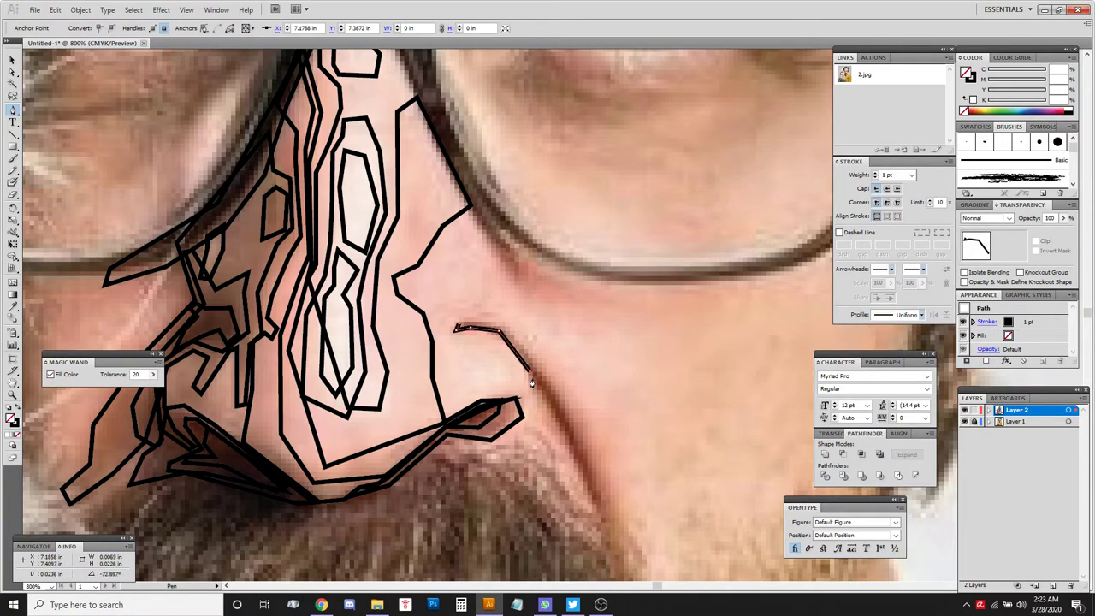
drag(532, 412, 463, 285)
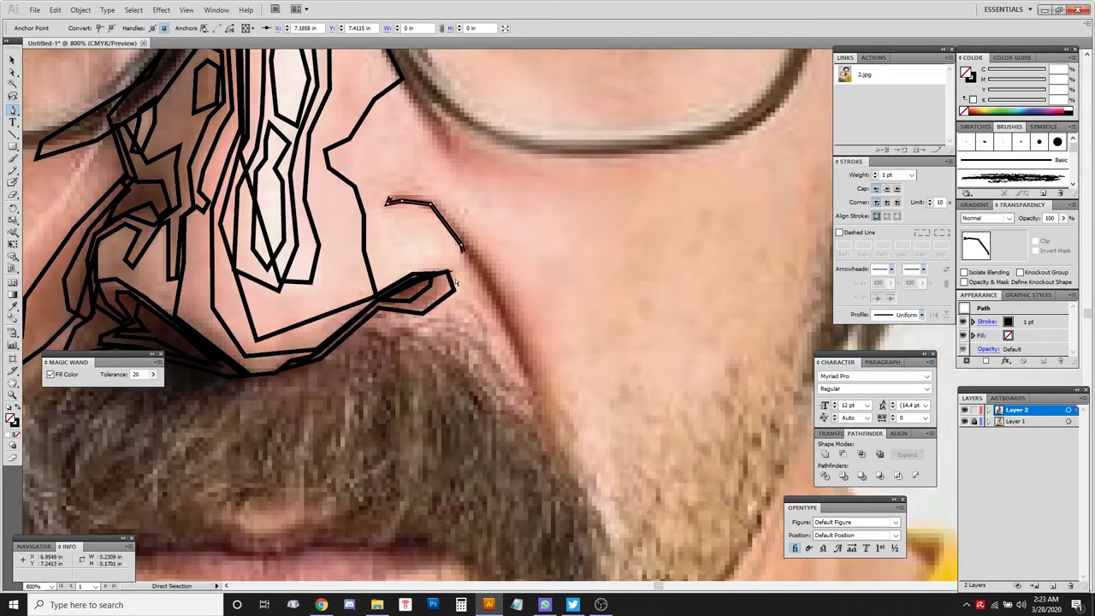
click(494, 302)
click(530, 390)
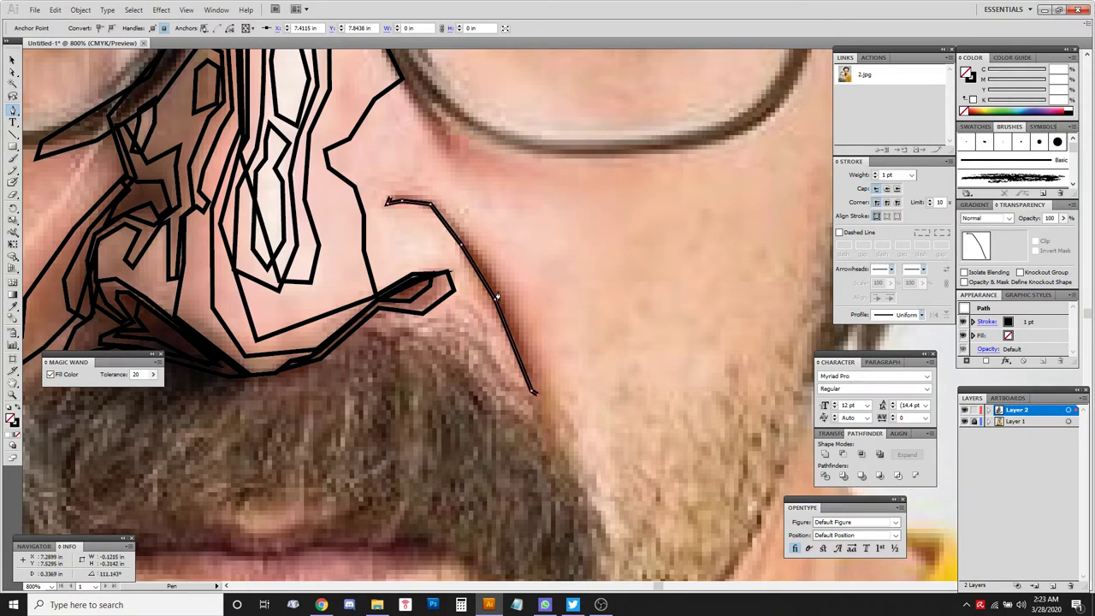
Trace the crease's outer edge back up to the nostril wing and close it as a thin shadow shape.
click(501, 302)
click(467, 244)
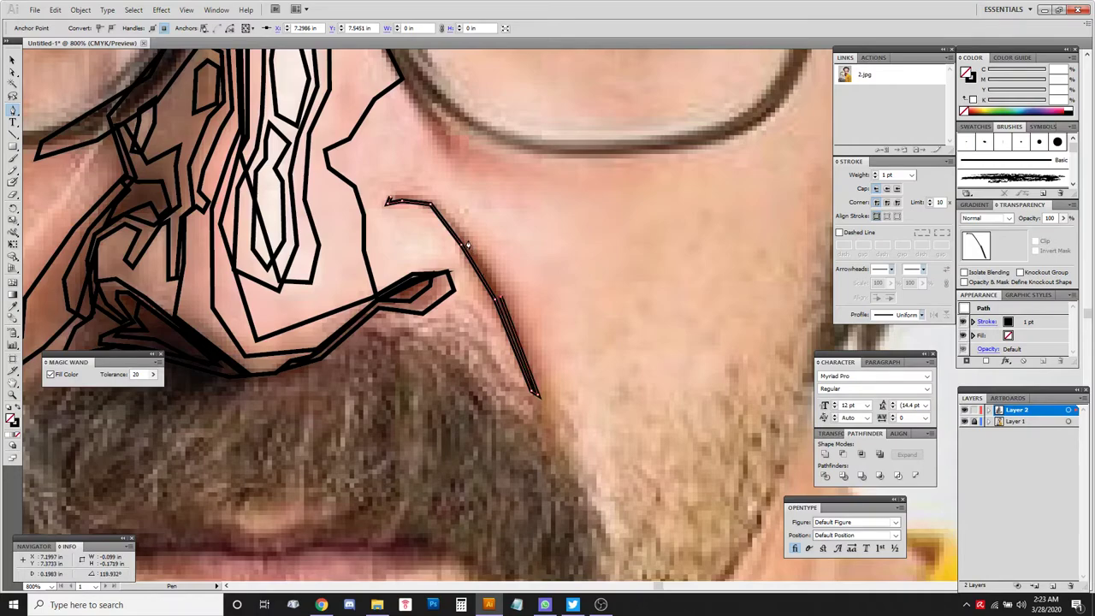
click(467, 244)
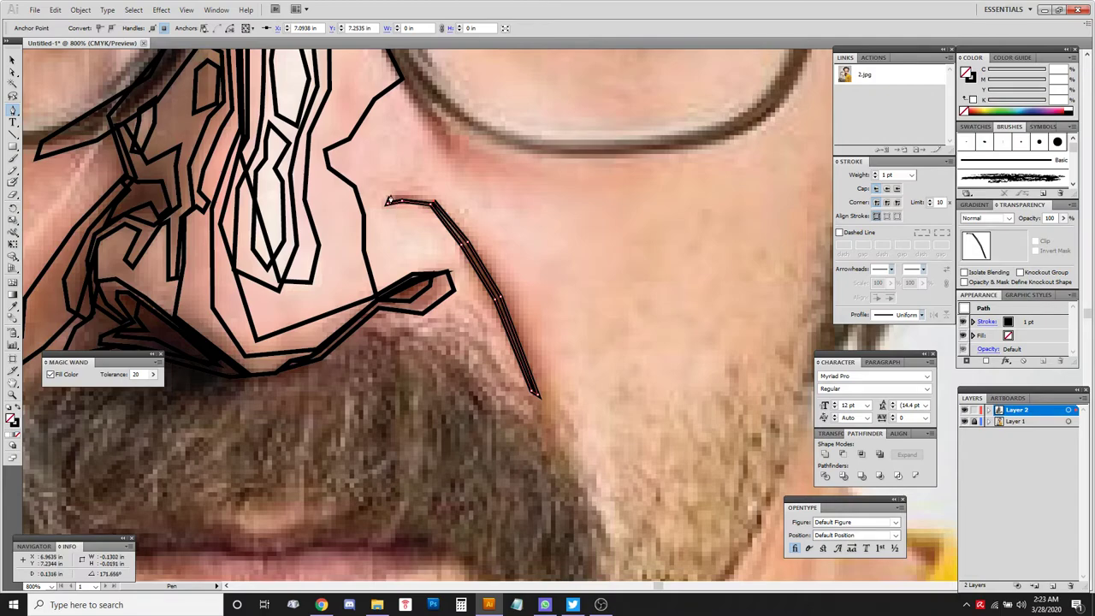
click(389, 200)
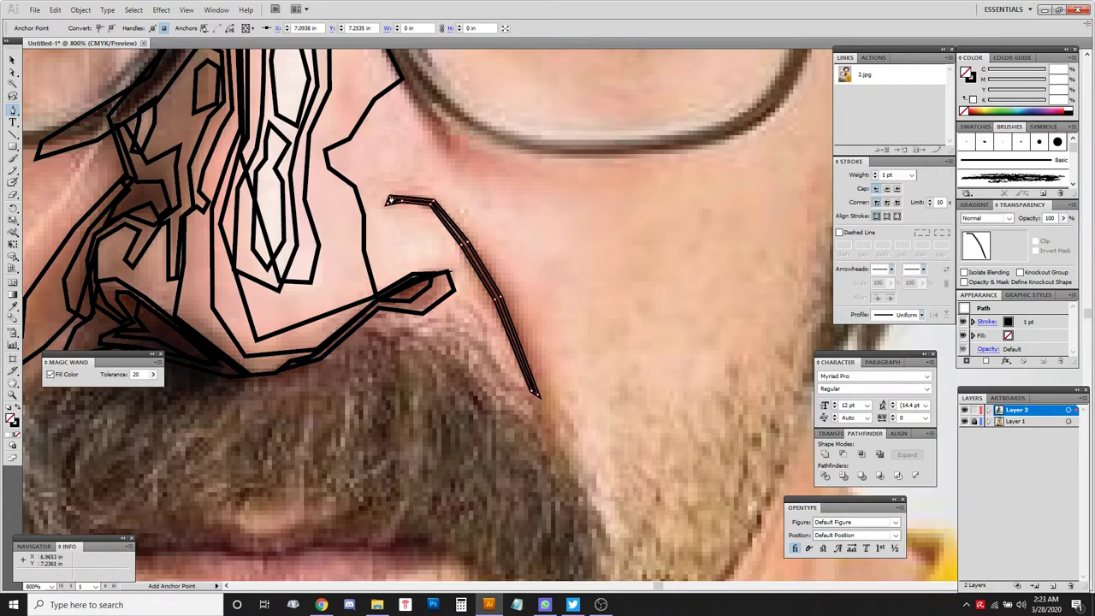
ctrl+click(503, 201)
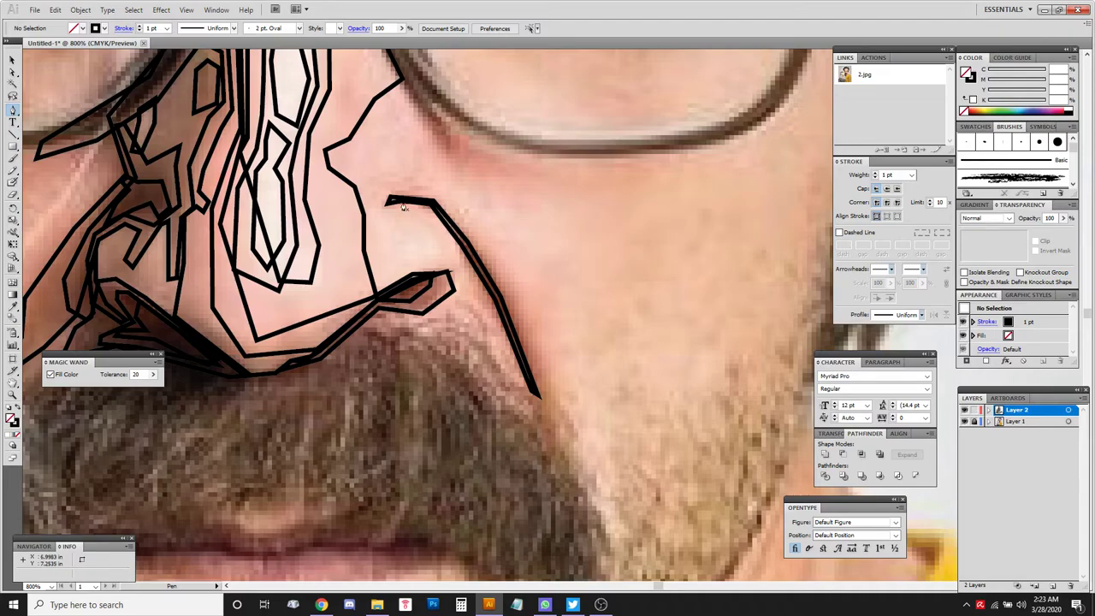
Draw a narrow closed shape along the inner side of the right cheek crease down to the moustache and adjust its edge against the crease.
click(449, 233)
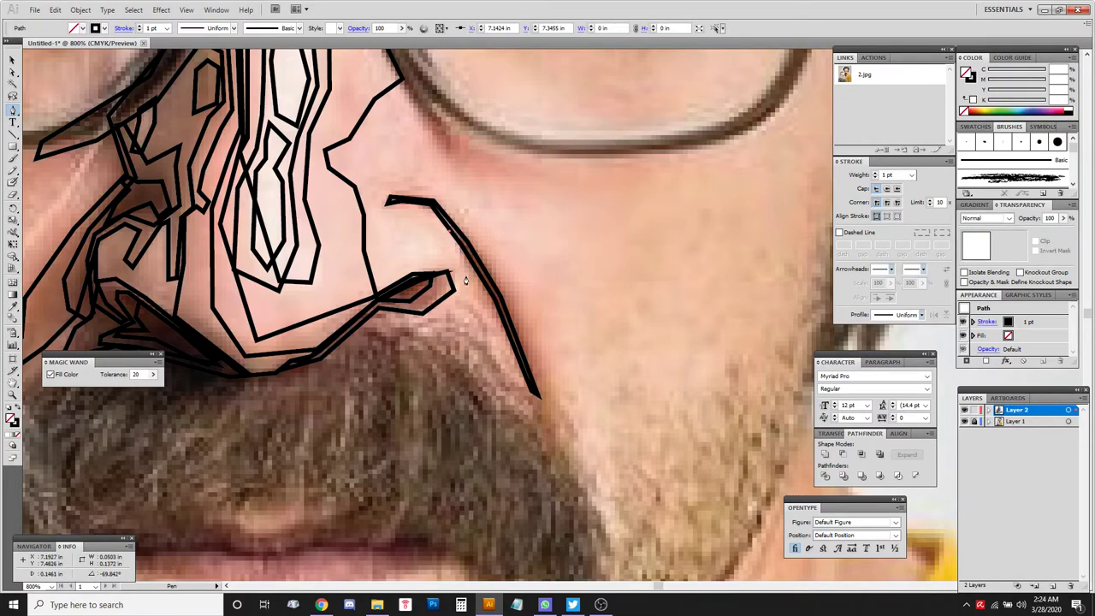
click(464, 275)
click(466, 300)
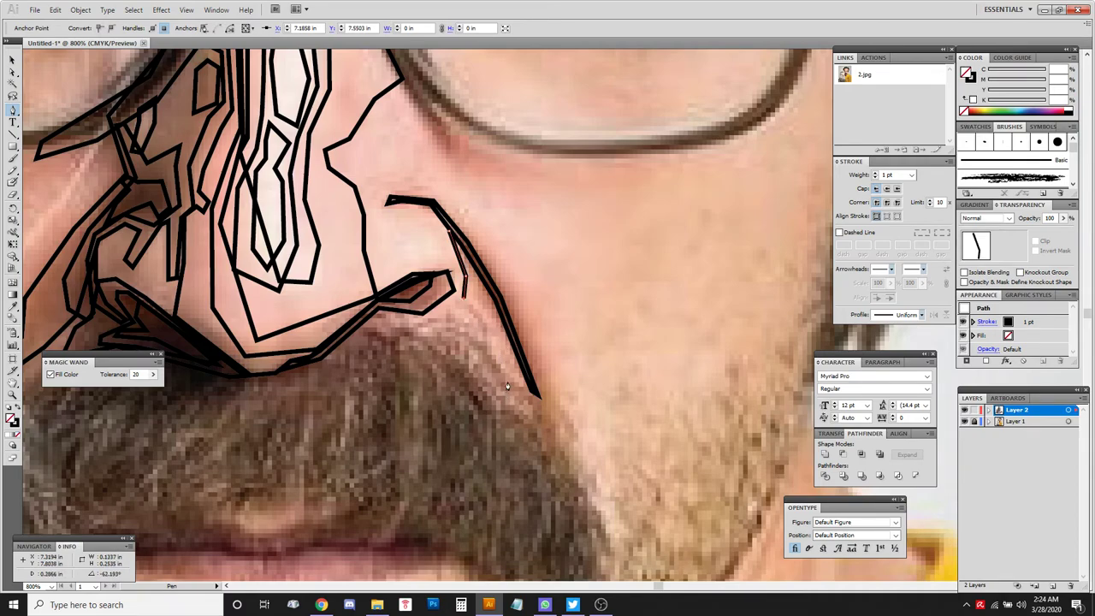
click(506, 379)
click(556, 453)
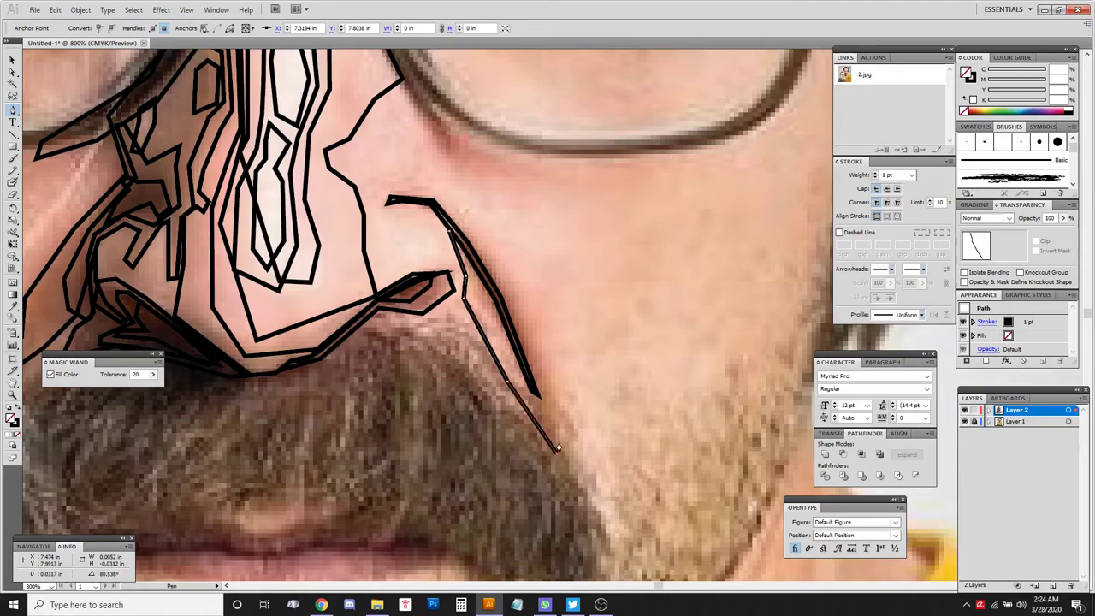
click(570, 437)
key(ctrl+z)
click(526, 373)
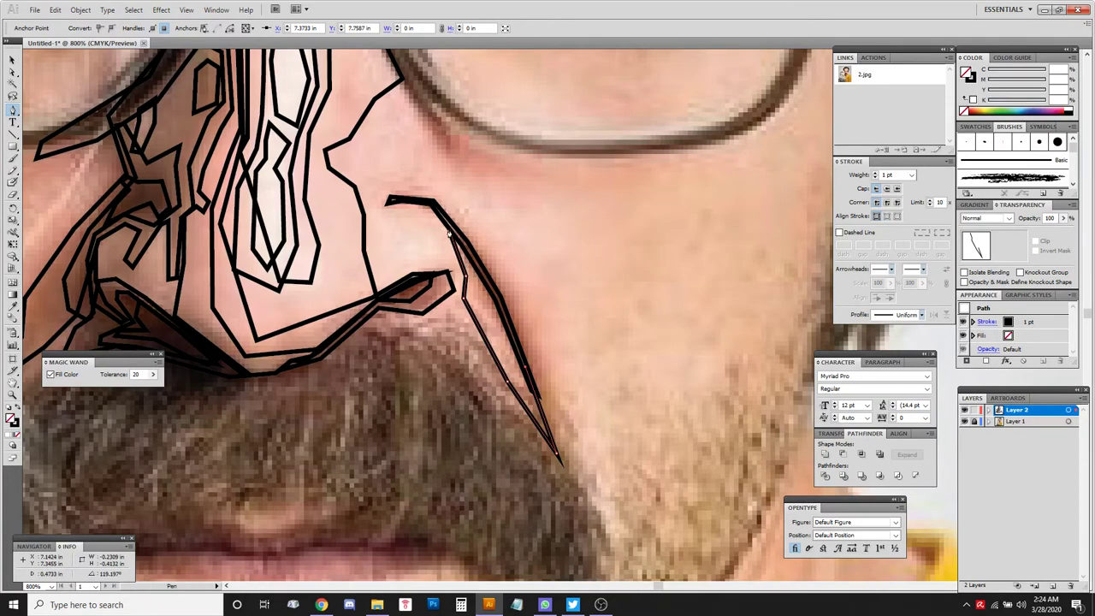
click(448, 233)
ctrl+click(481, 289)
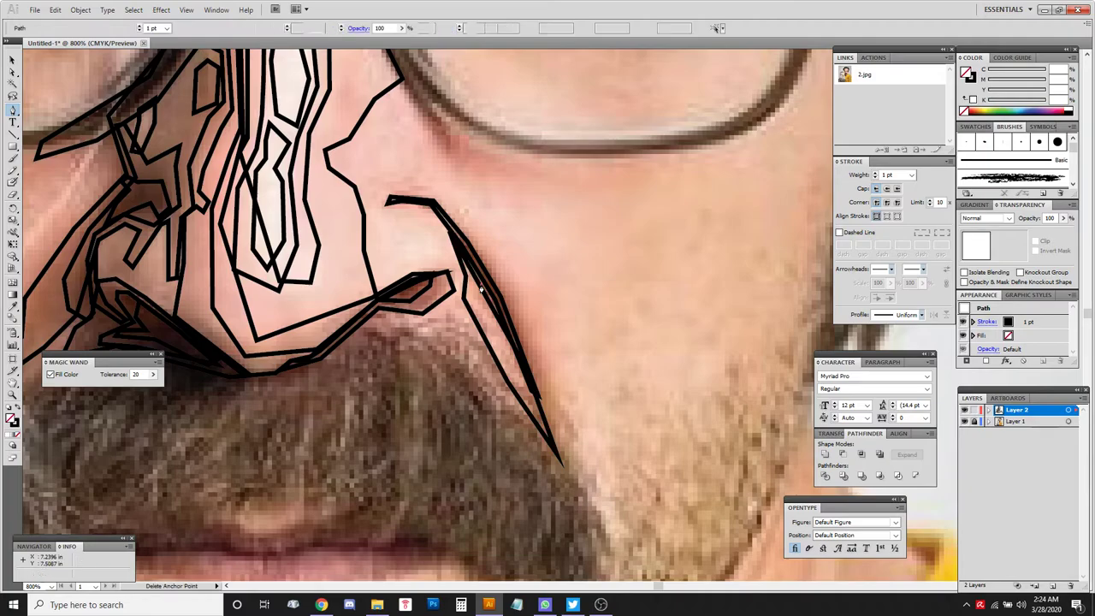
drag(480, 289, 490, 282)
Draw a narrow closed shape along the outer side of the right cheek crease, ending in a point at the moustache.
click(442, 209)
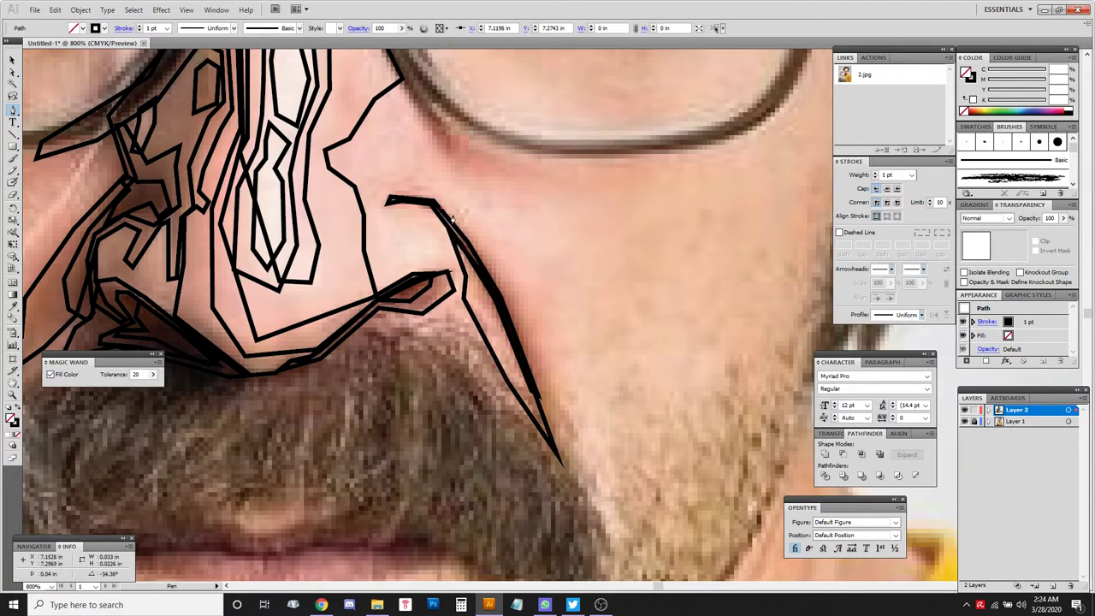
click(509, 289)
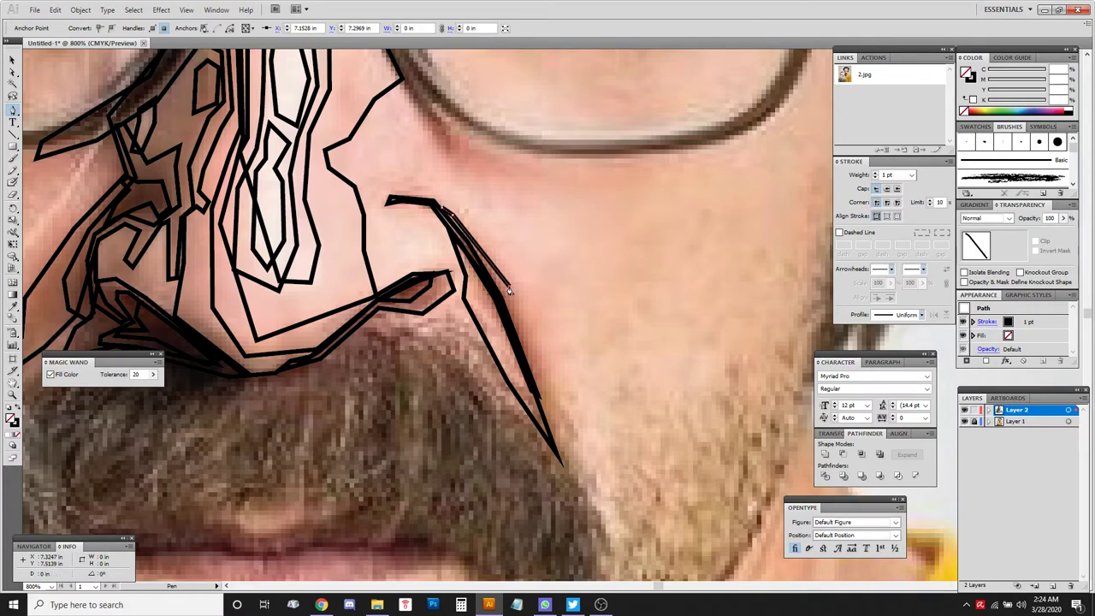
click(556, 389)
click(554, 451)
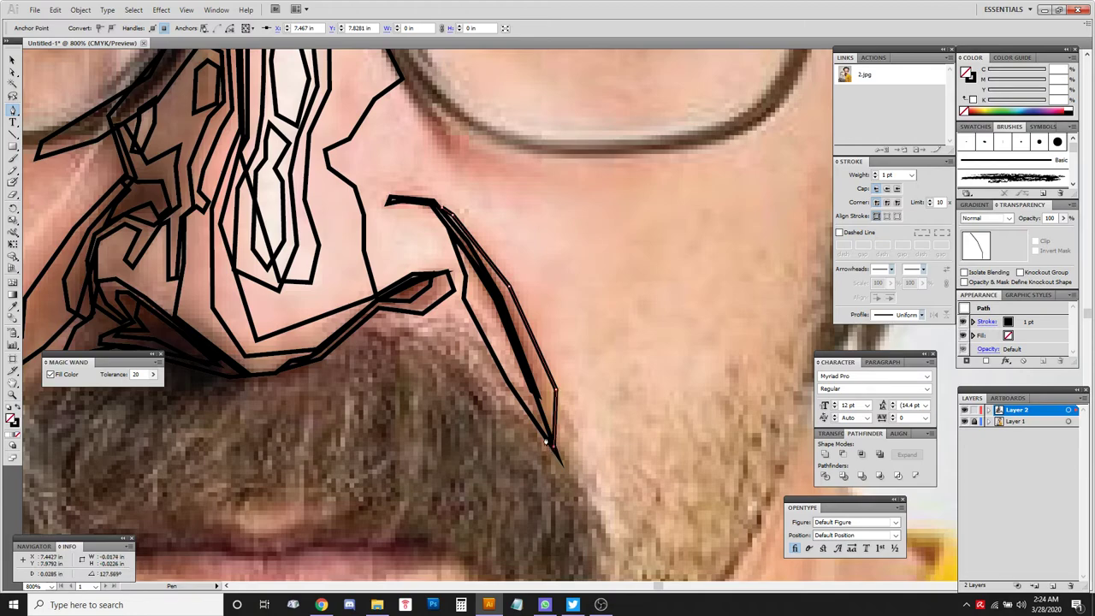
click(500, 297)
click(442, 210)
drag(443, 207, 439, 209)
ctrl+click(641, 276)
Start the right cheek shading outline at the crease's upper end and trace it up to the glasses frame beside the nose.
ctrl+alt+click(624, 292)
ctrl+alt+click(625, 292)
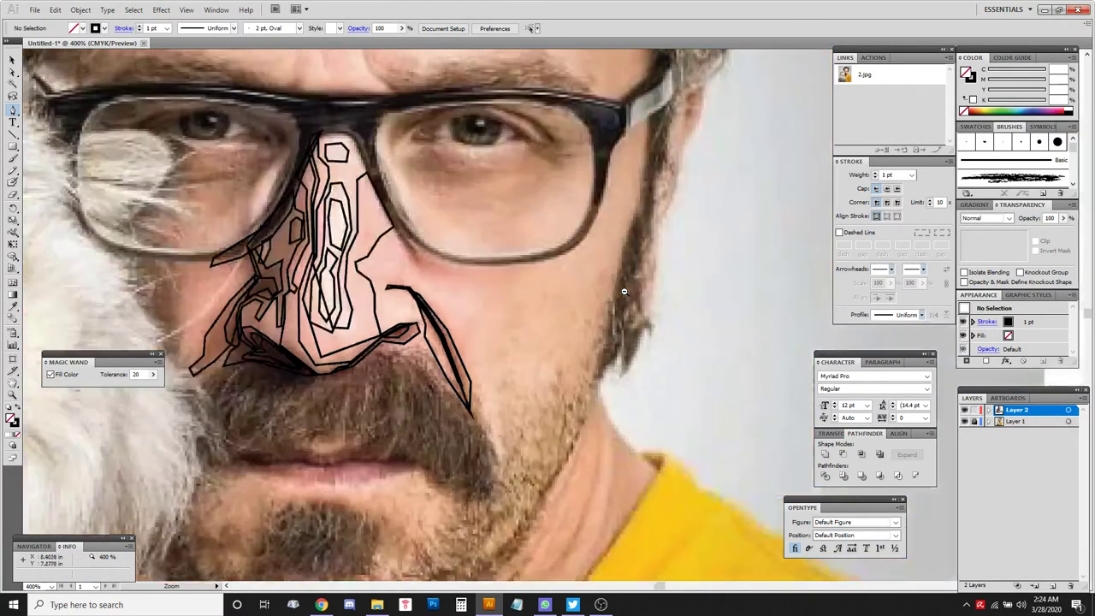
ctrl+alt+click(625, 292)
drag(549, 286, 705, 336)
ctrl+click(602, 372)
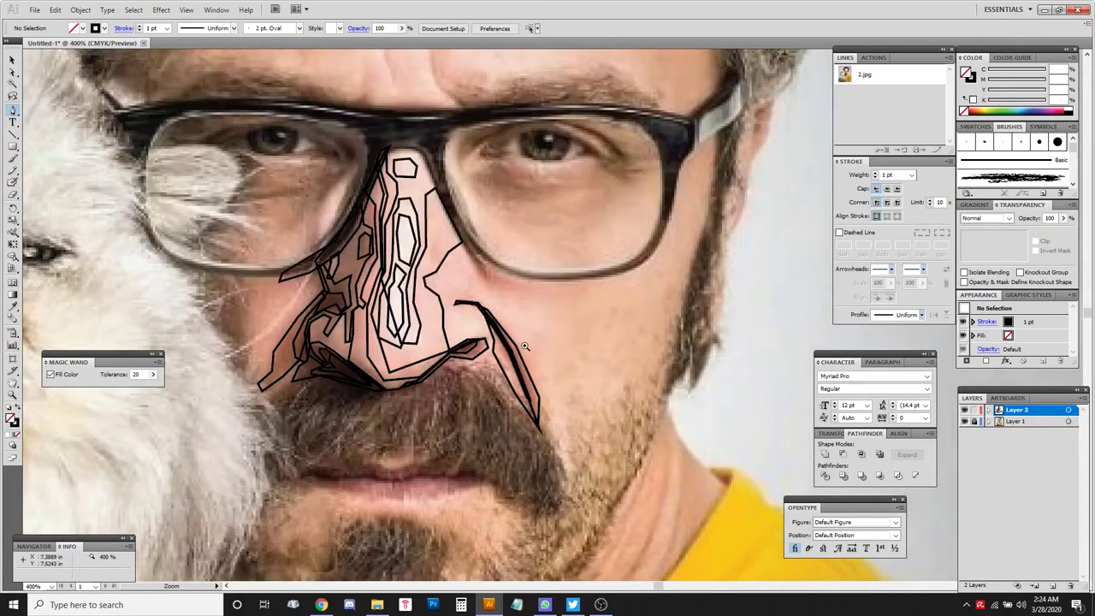
ctrl+click(518, 330)
drag(641, 313, 641, 357)
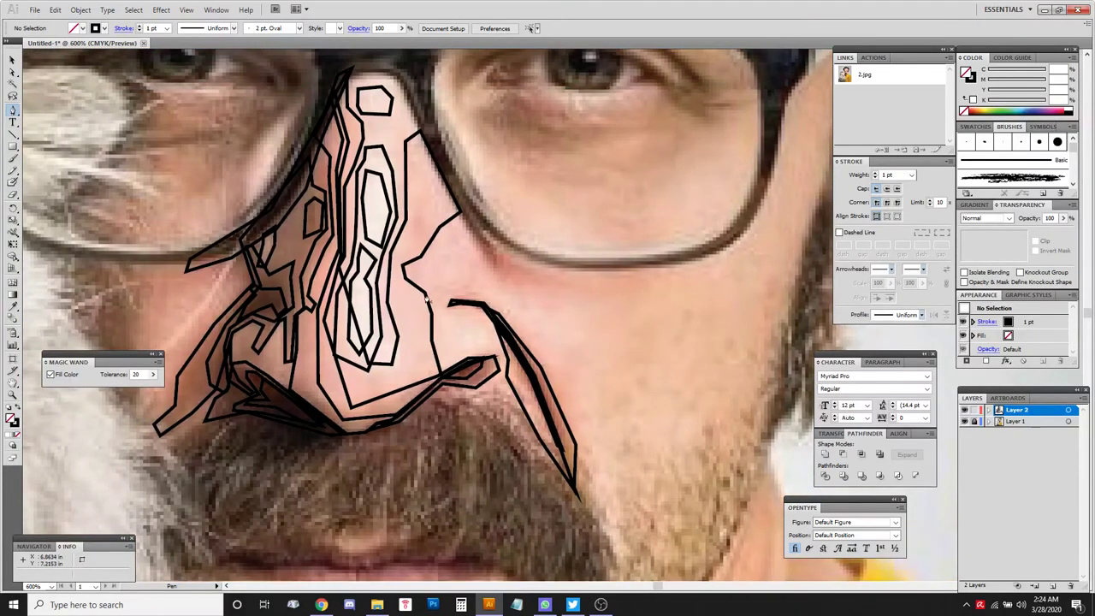
click(450, 303)
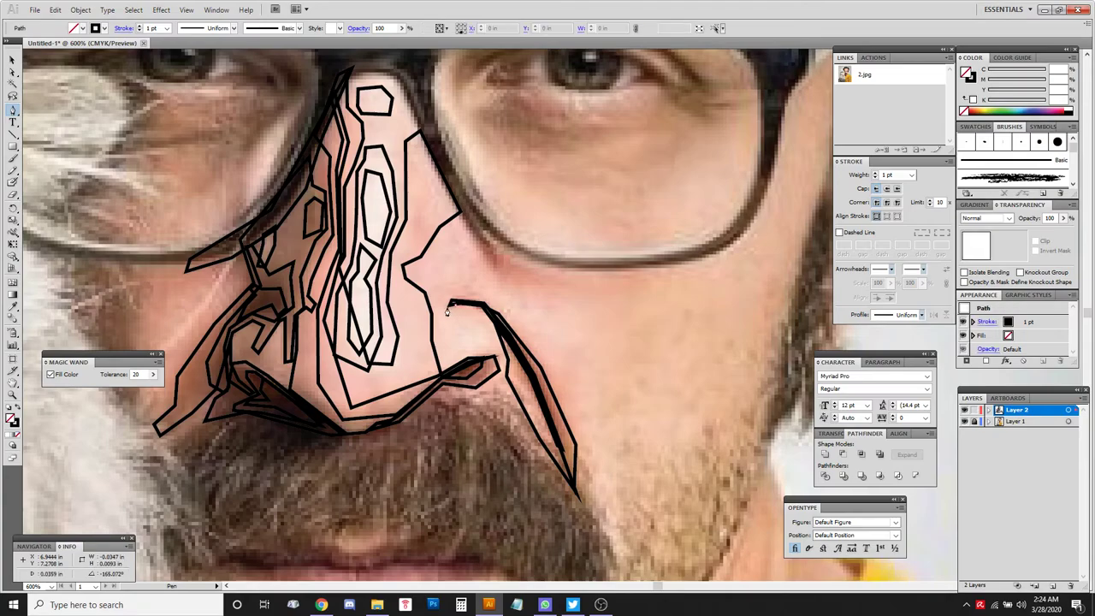
click(439, 289)
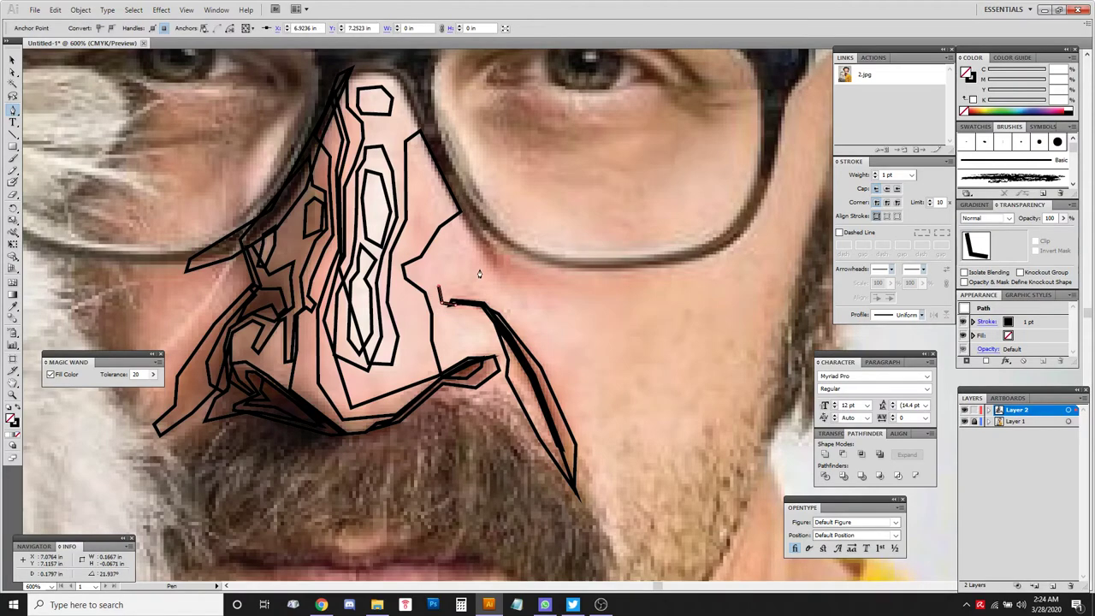
click(476, 268)
click(469, 248)
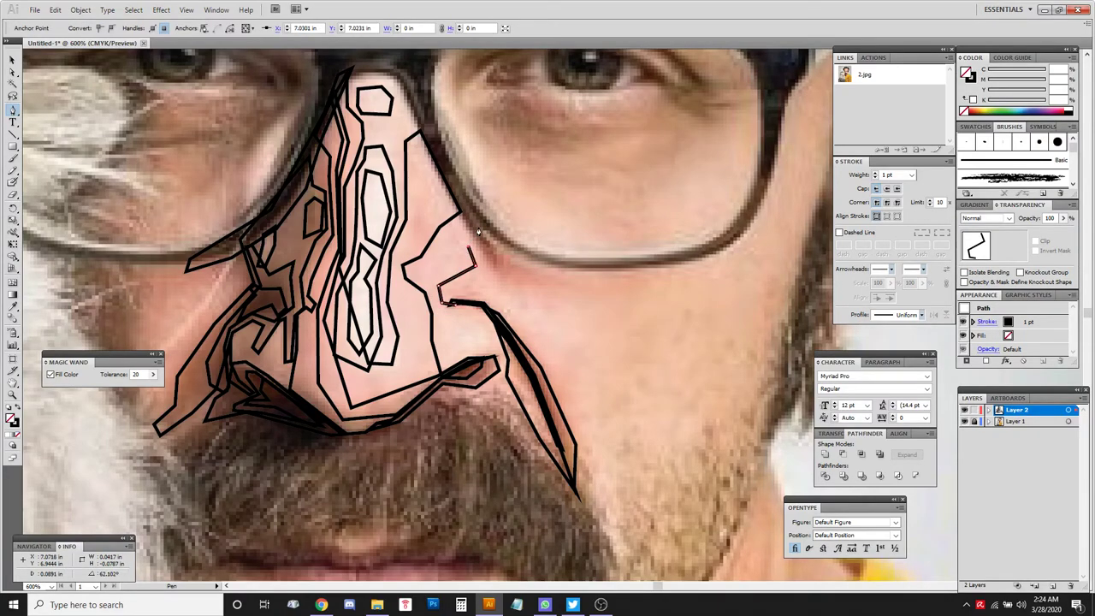
click(478, 232)
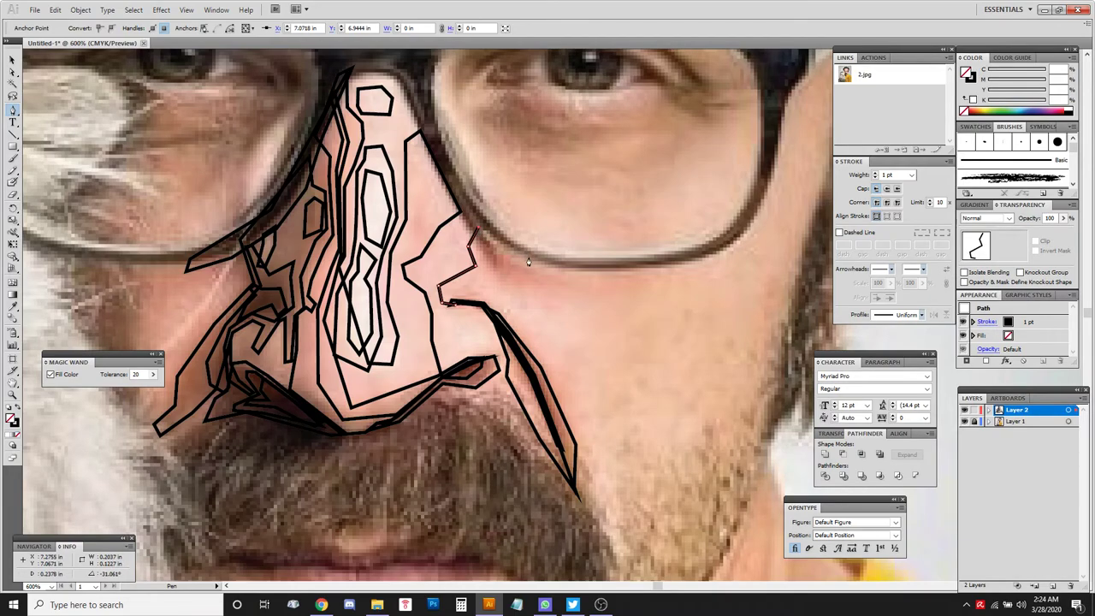
Continue the cheek shading outline along the lower edge of the right glasses lens and adjust the anchors to follow its curve.
click(528, 256)
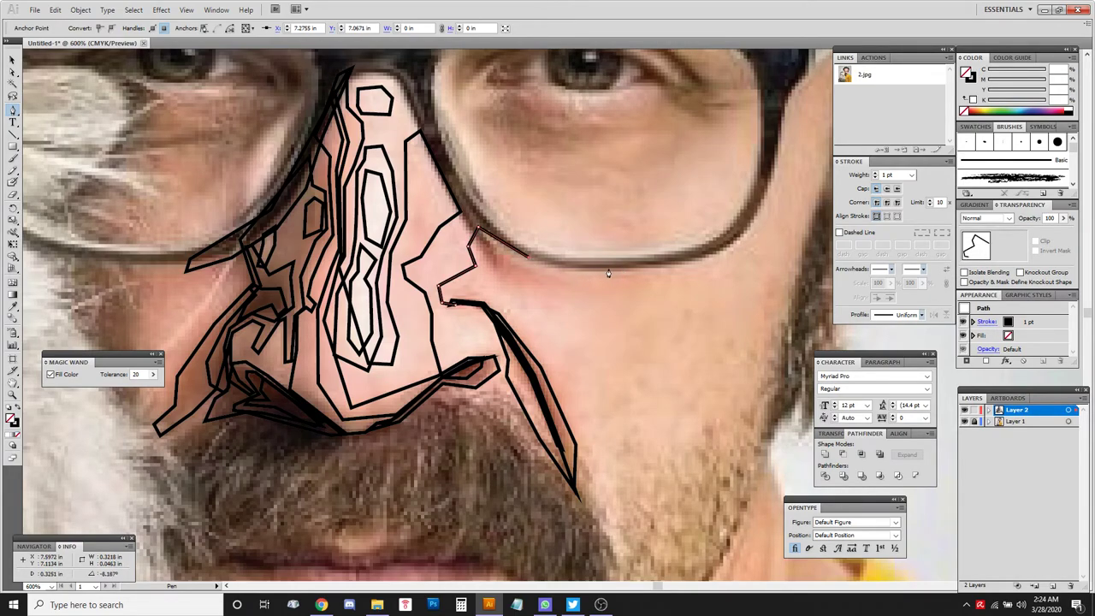
click(617, 269)
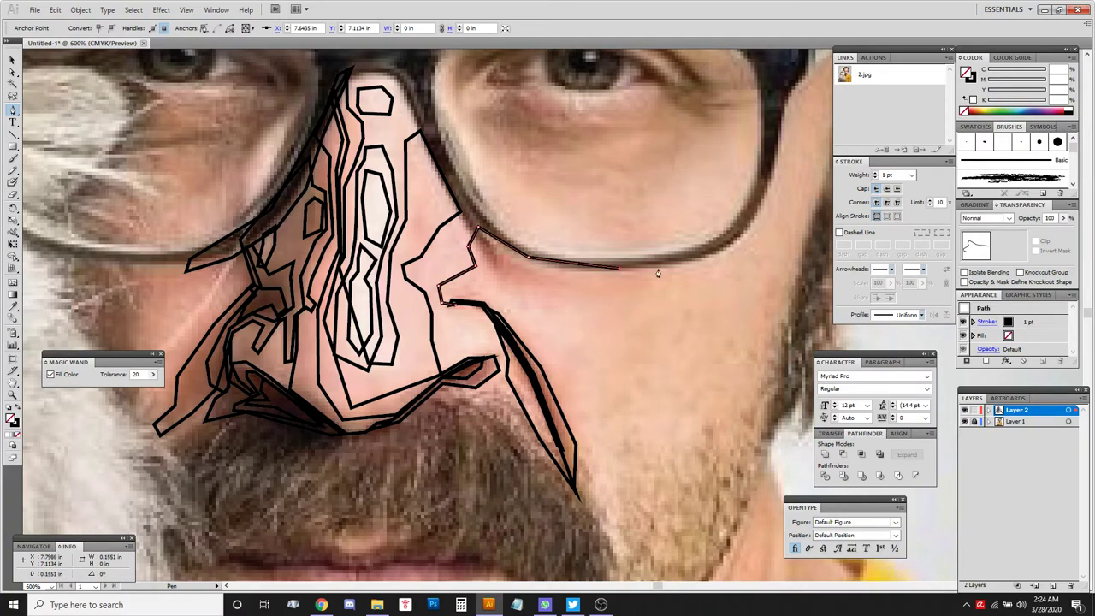
key(ctrl)
click(579, 270)
click(654, 265)
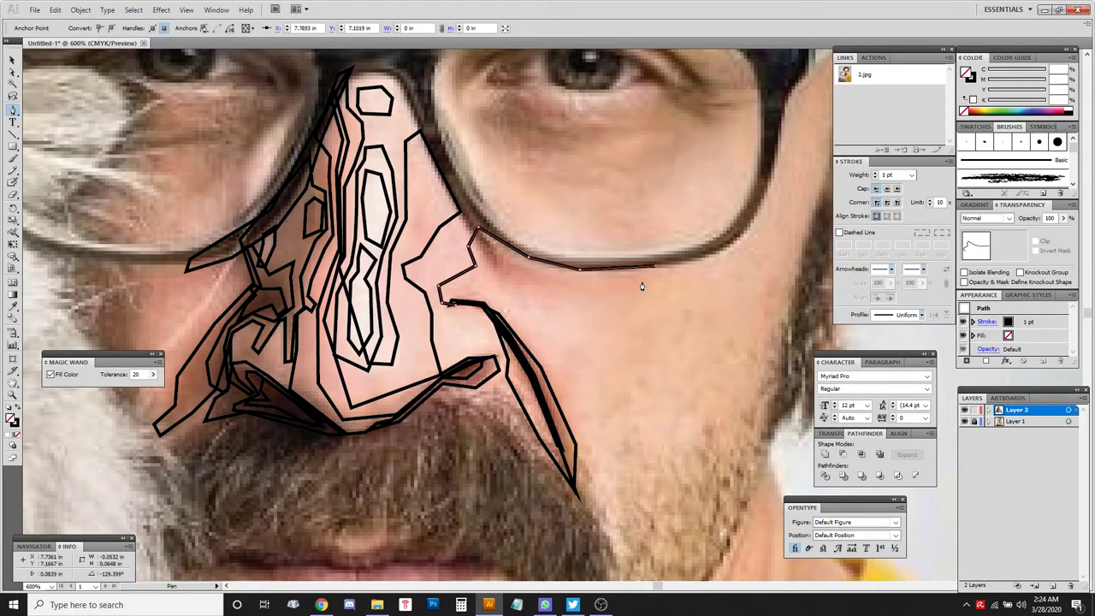
Trace the outer edge of the cheek shading from the glasses frame down to the lower part of the crease.
click(652, 286)
click(597, 308)
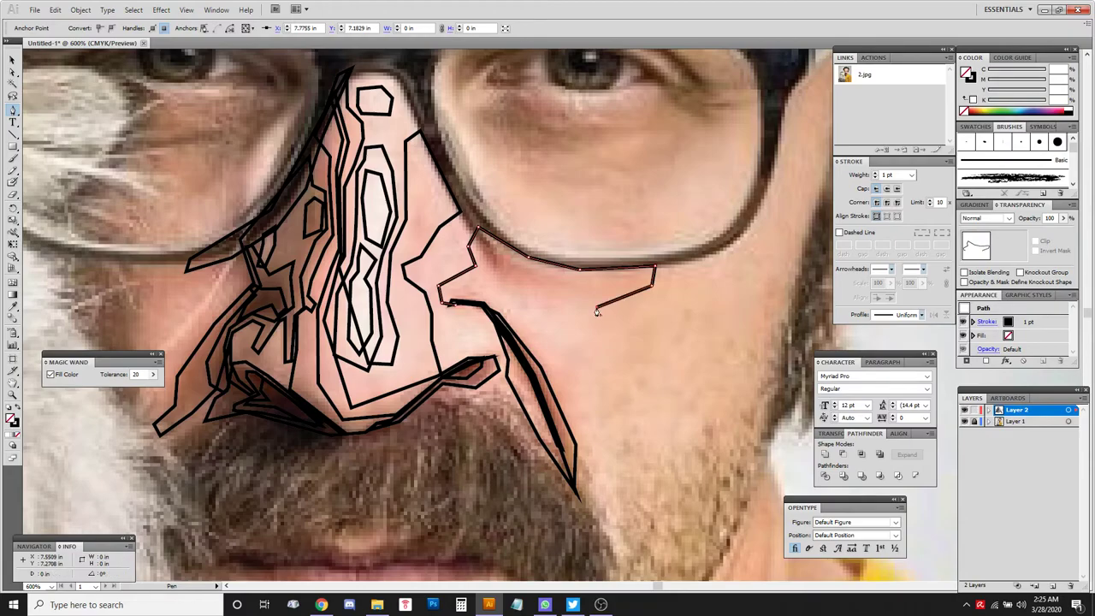
click(567, 358)
click(581, 391)
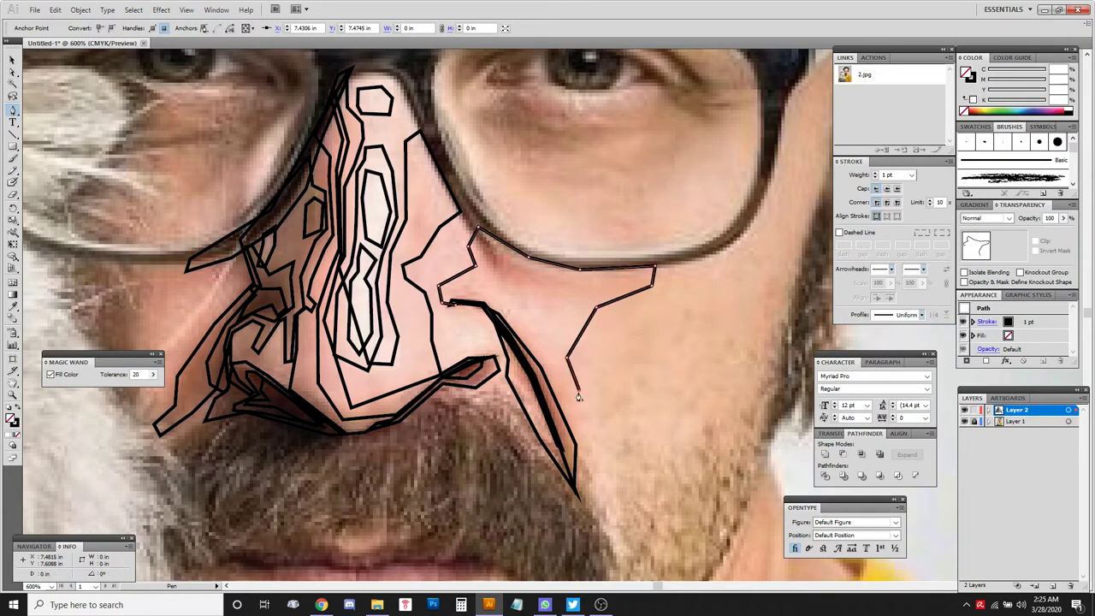
click(559, 418)
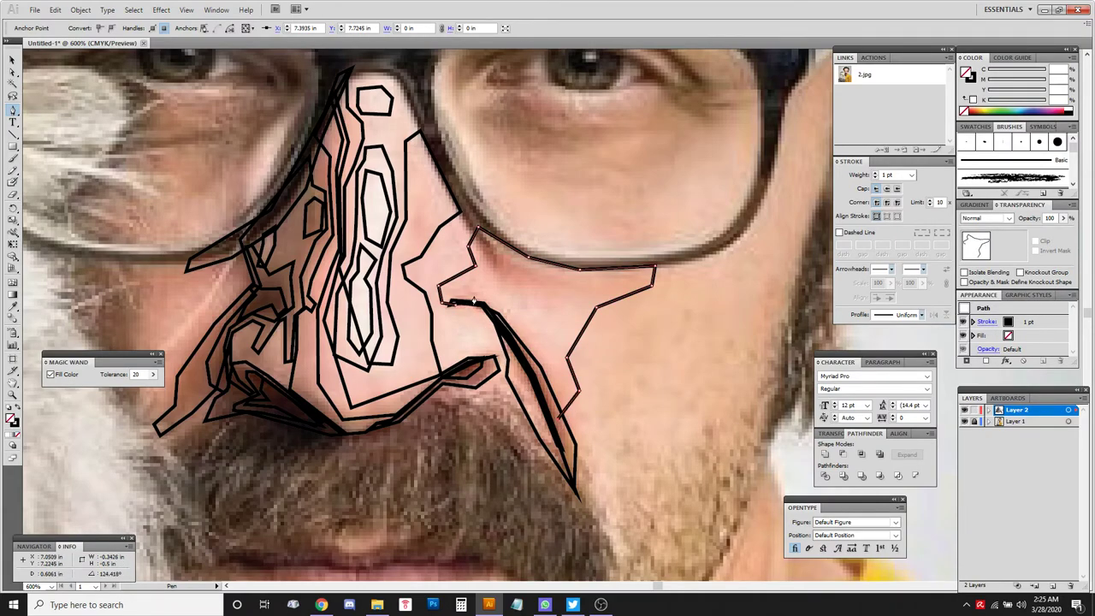
Close the cheek shading outline along the crease back to its upper end and adjust the anchors there.
click(482, 306)
click(454, 305)
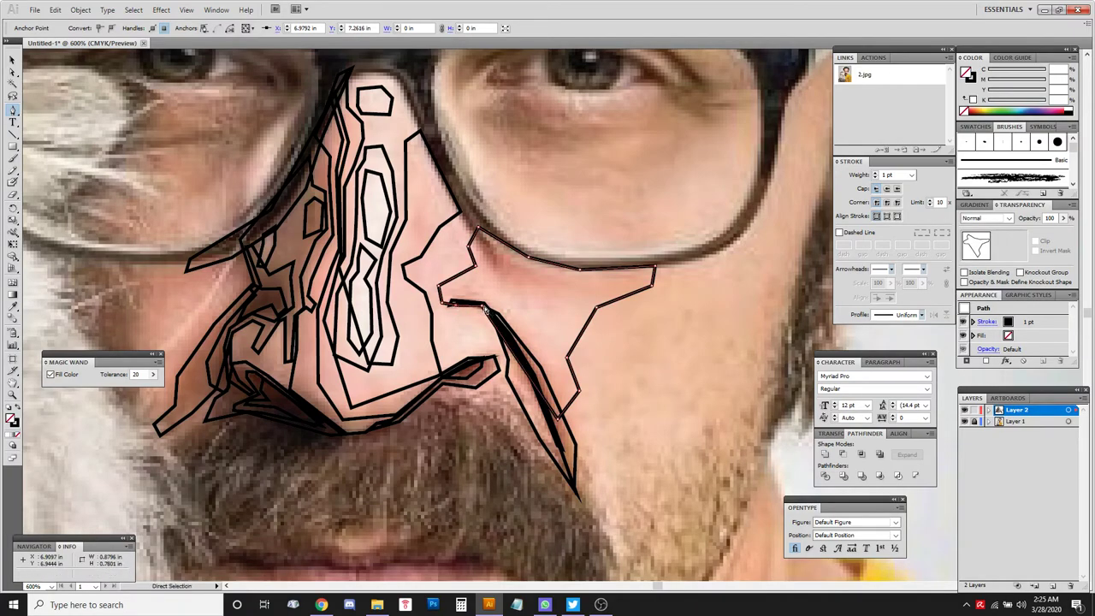
click(484, 312)
click(458, 306)
key(p)
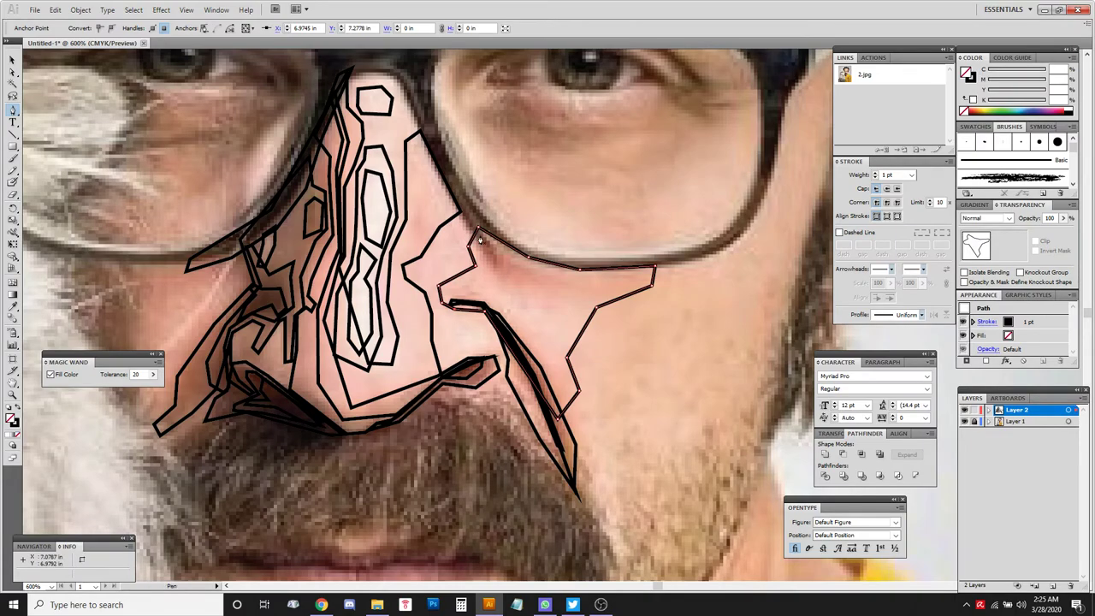
Draw a small notched closed shape for the darkest shadow beneath the inner corner of the right glasses lens.
click(482, 242)
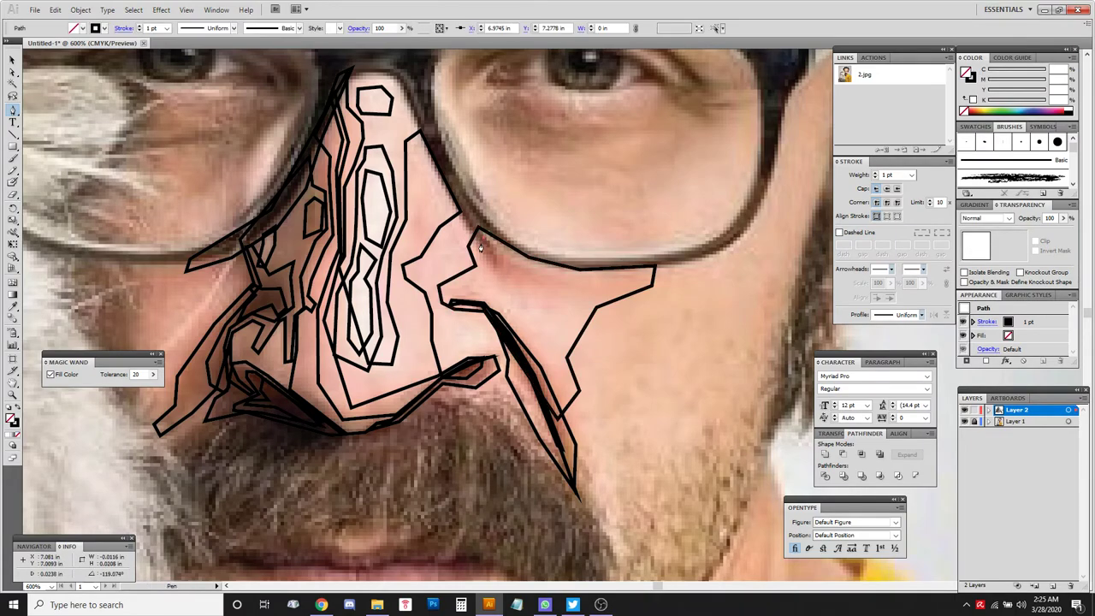
click(504, 283)
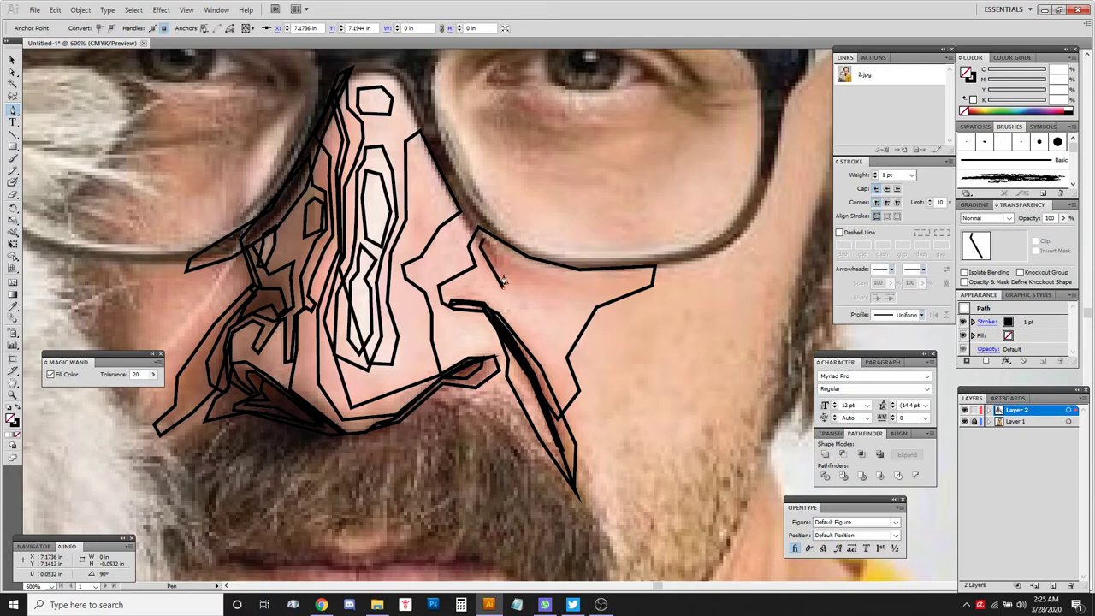
click(528, 286)
click(567, 288)
key(ctrl+z)
click(545, 286)
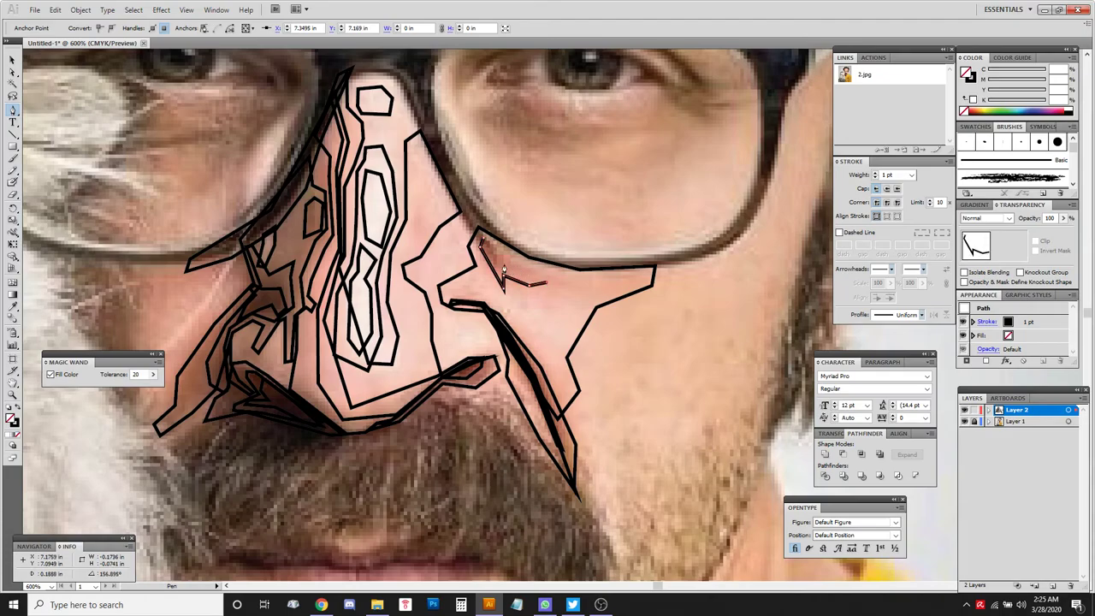
key(ctrl+z)
click(557, 284)
click(507, 265)
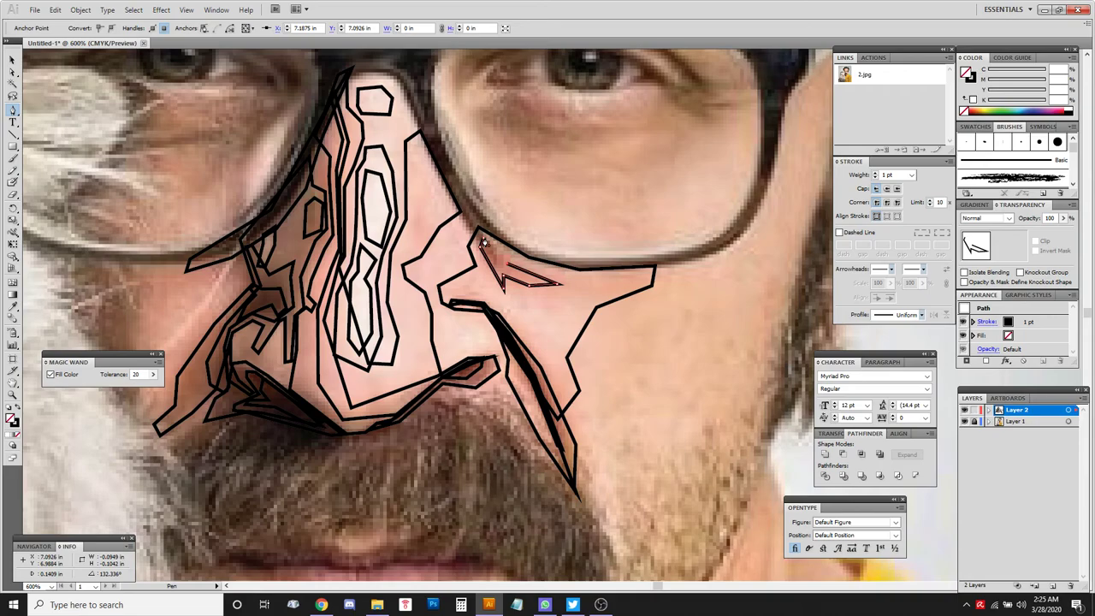
click(483, 241)
key(ctrl+shift+a)
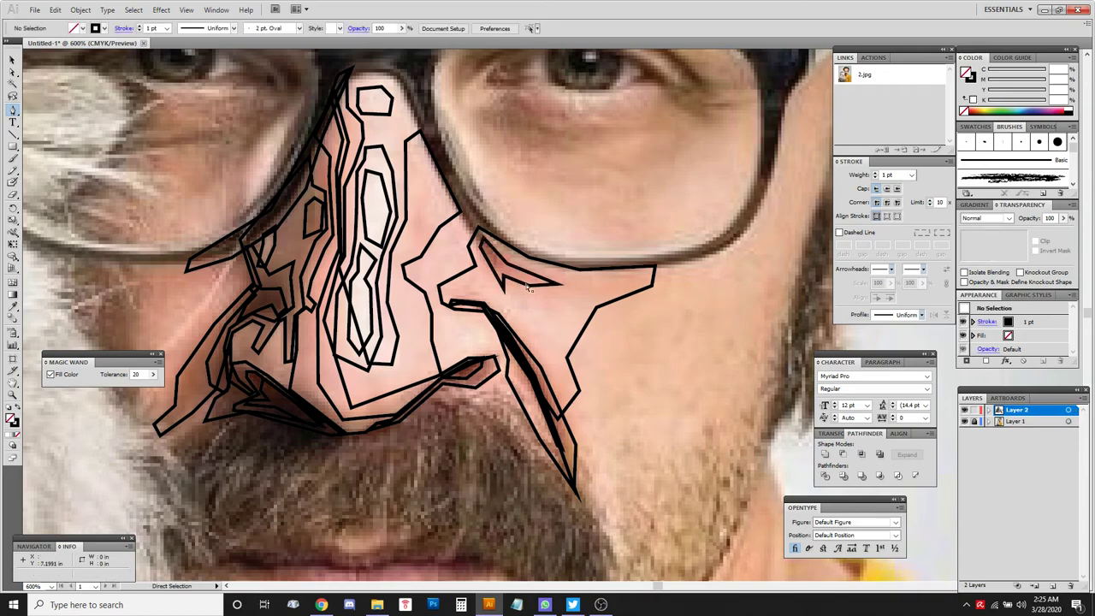
Draw a larger closed shape around the small shadow beneath the right lens for its surrounding midtone.
click(479, 248)
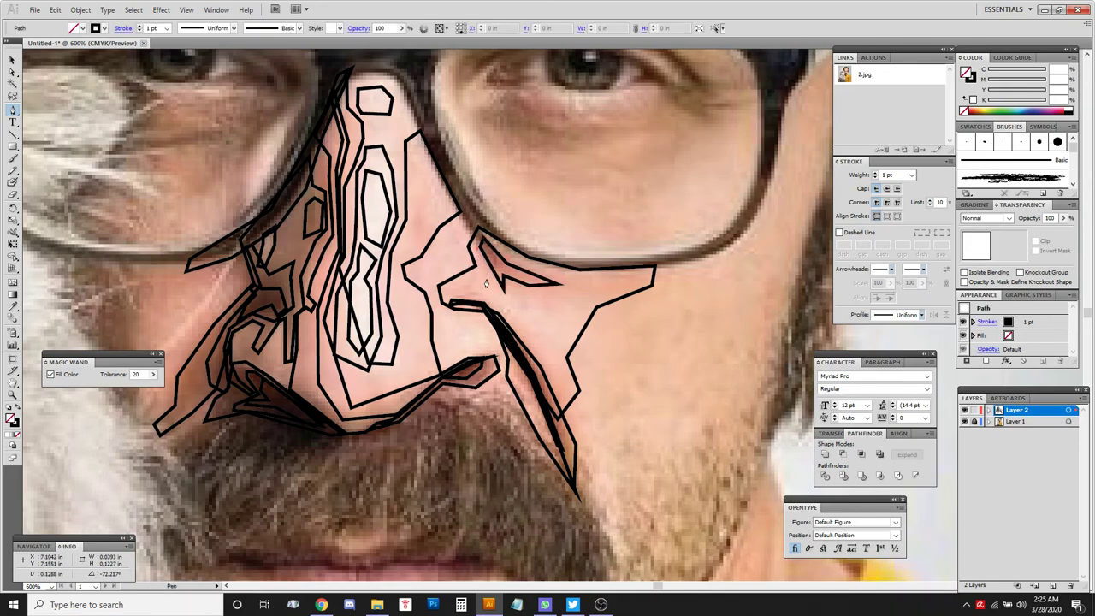
click(487, 279)
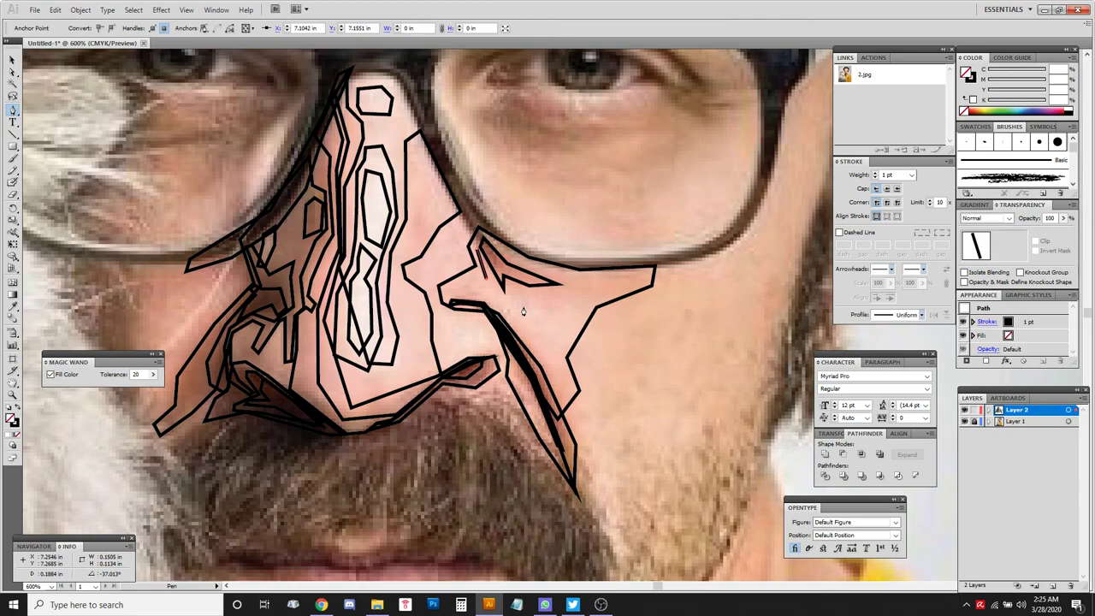
click(533, 309)
click(581, 305)
click(580, 290)
click(479, 248)
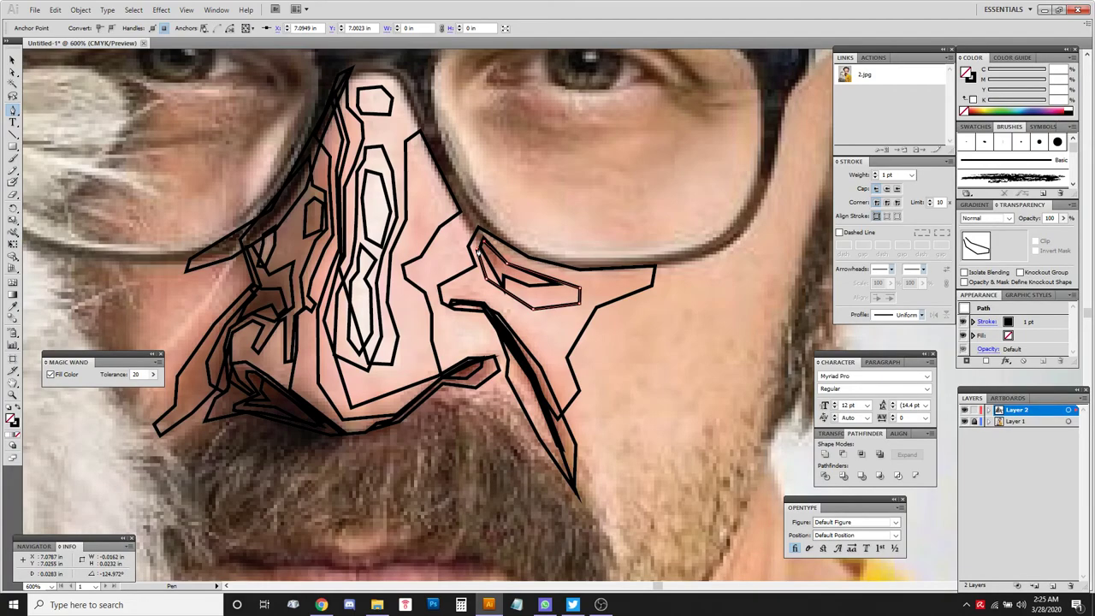
ctrl+click(557, 322)
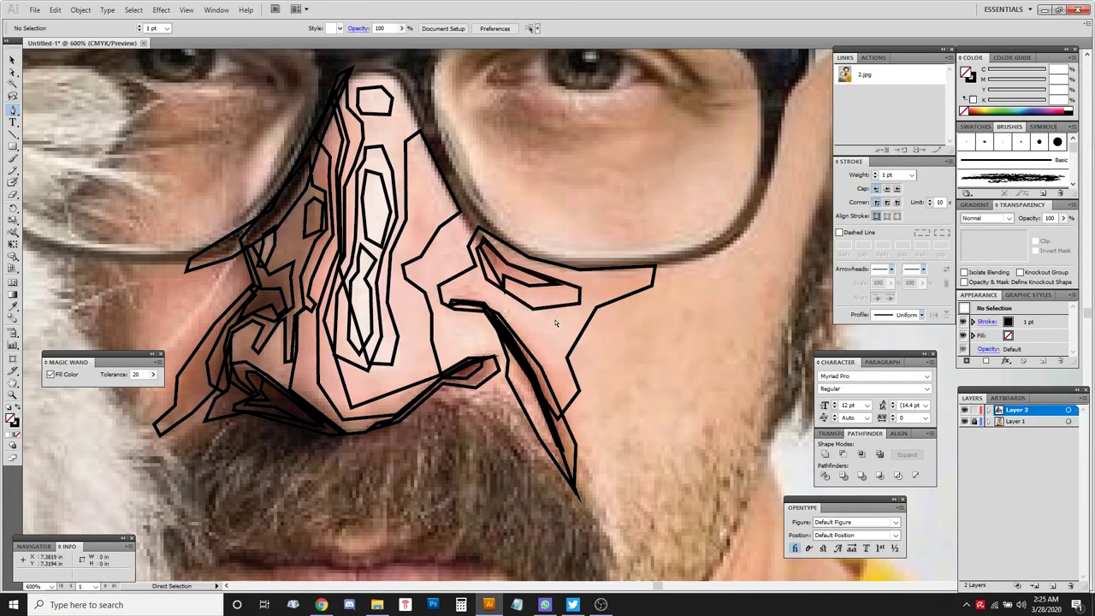
Draw a small closed shading shape on the right cheek, just below the midtone shape under the lens.
click(519, 307)
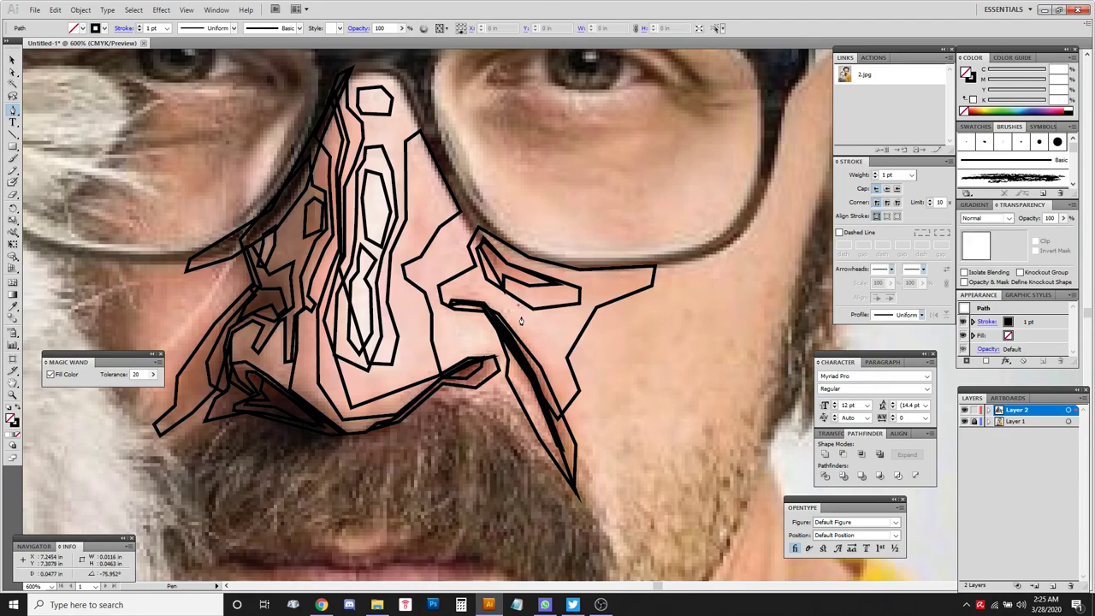
click(536, 333)
click(563, 339)
click(578, 312)
click(520, 308)
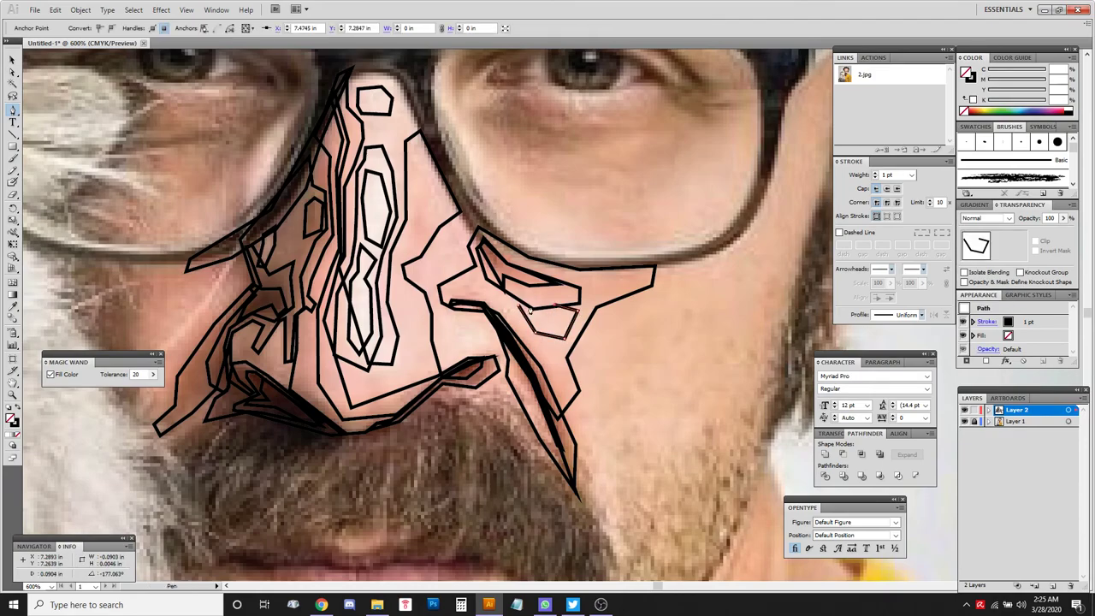
click(518, 307)
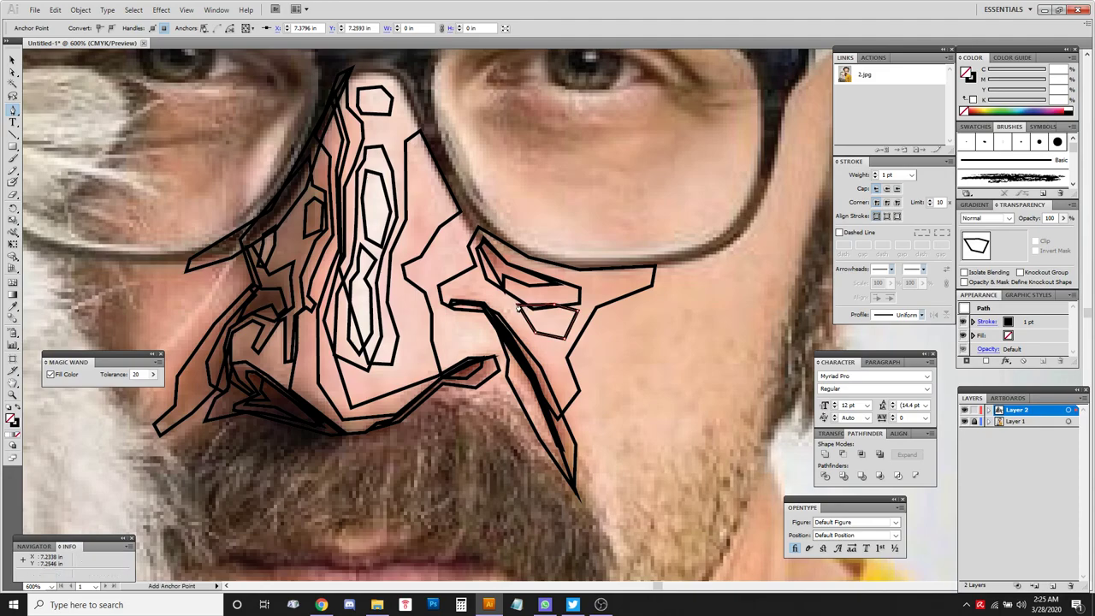
ctrl+click(707, 322)
drag(700, 348, 705, 377)
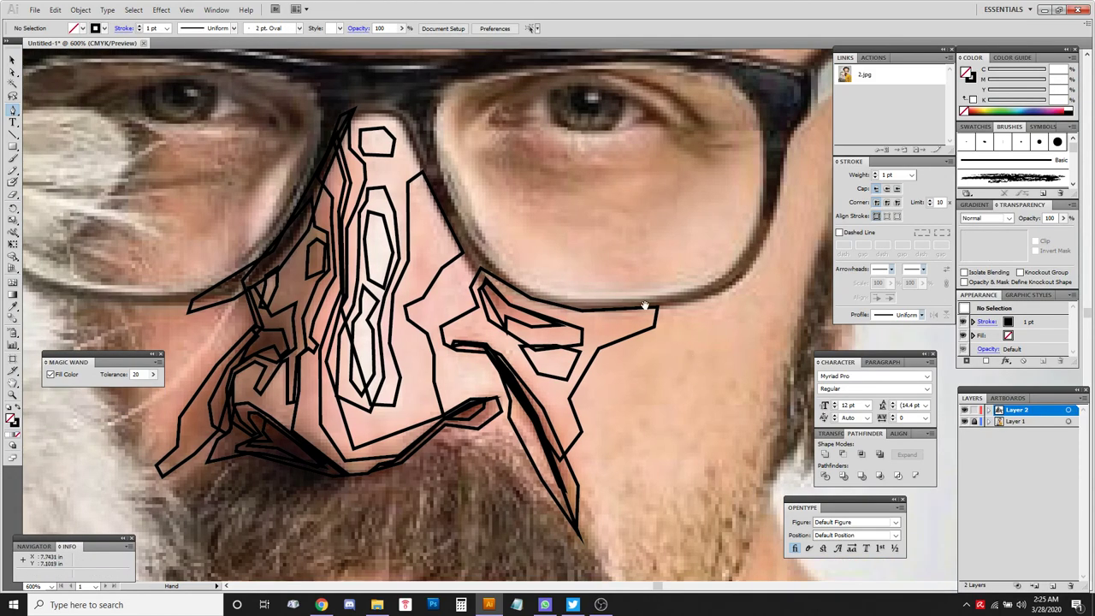
ctrl+alt+click(618, 315)
ctrl+alt+click(617, 313)
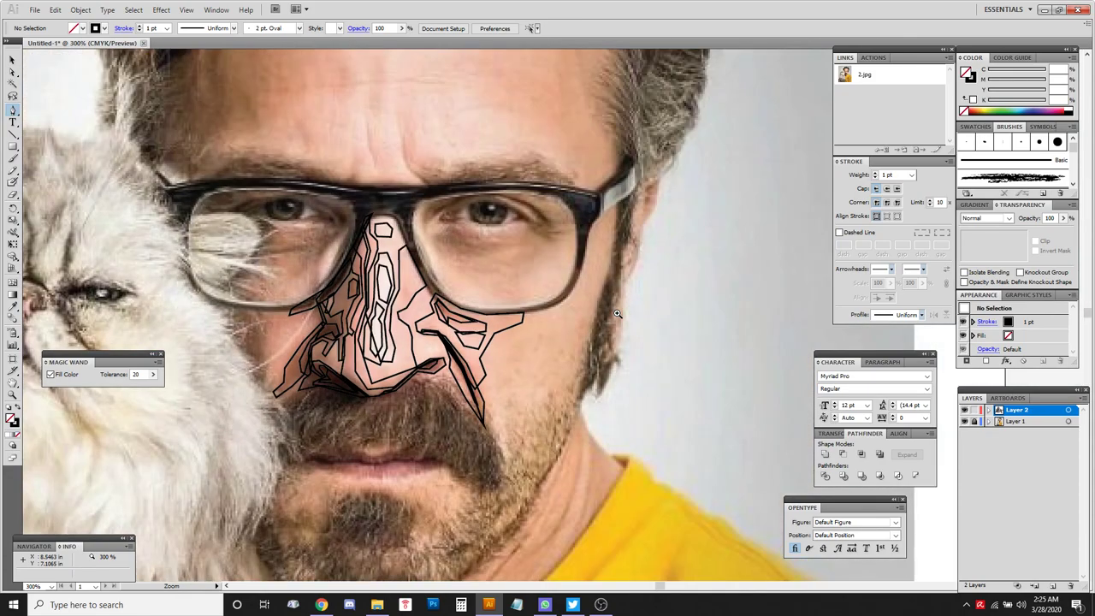
ctrl+click(560, 317)
drag(549, 322, 613, 351)
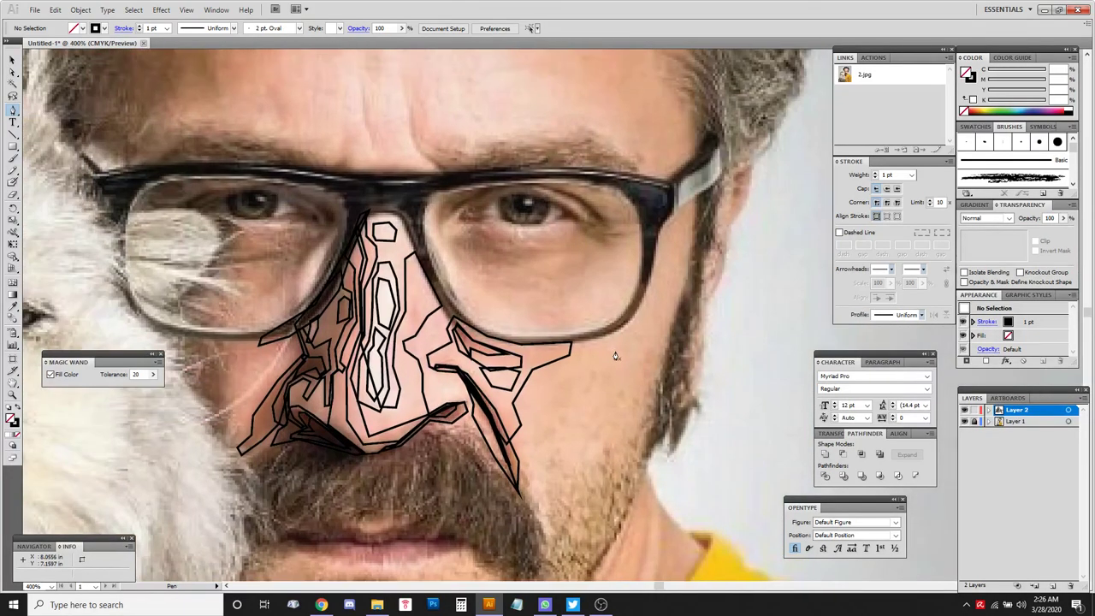